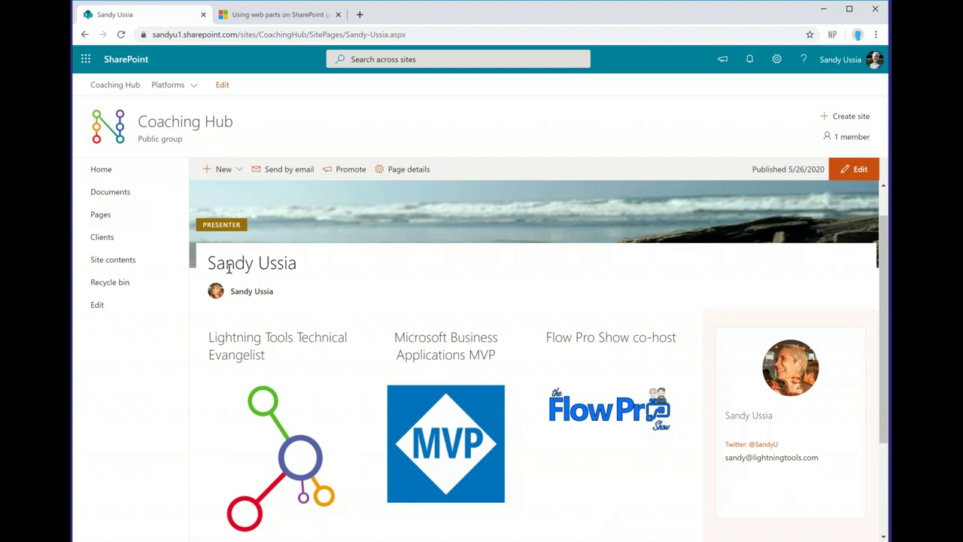
Step: Go back to the Coaching Hub home page using Home in the left navigation
{"action": "left_click", "coordinate": [111, 173]}
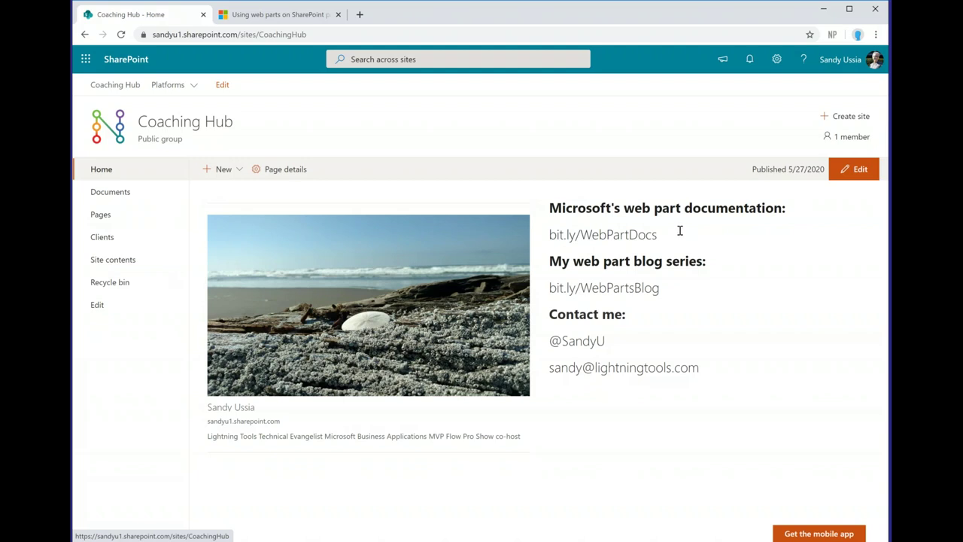
Step: Open the 'Using web parts on SharePoint pages' article and scroll into its Available web parts list
{"action": "left_click", "coordinate": [292, 22]}
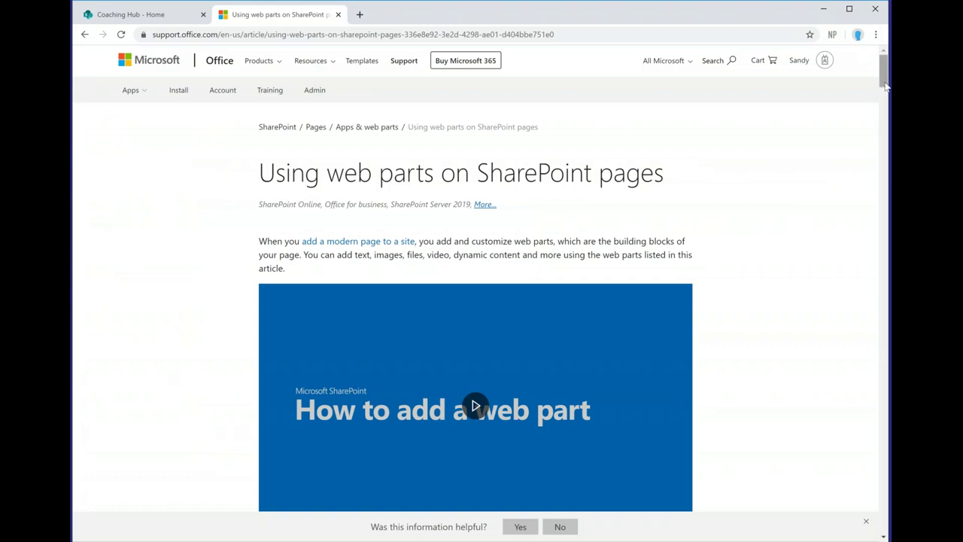
{"action": "left_click_drag", "start_coordinate": [885, 85], "coordinate": [886, 91]}
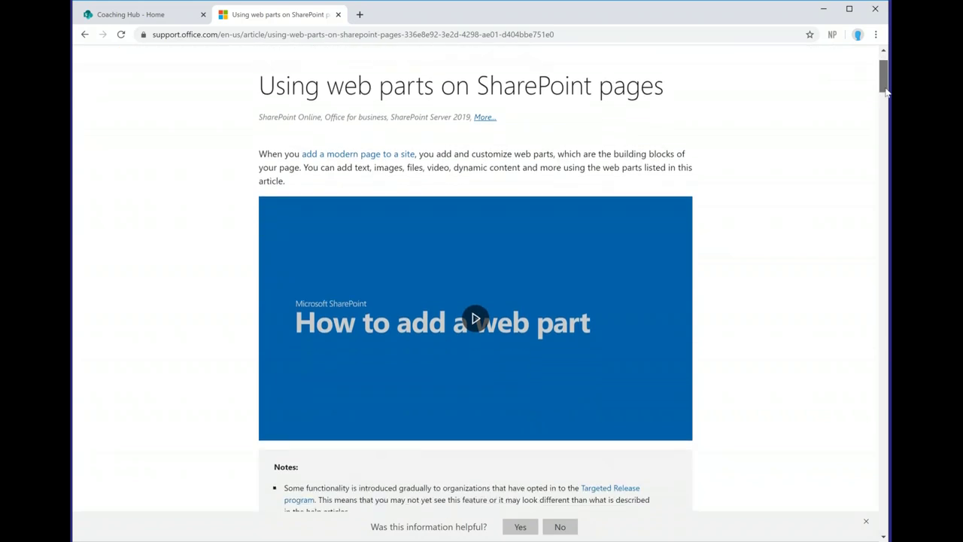
{"action": "scroll", "coordinate": [834, 194], "scroll_direction": "down", "scroll_amount": 2}
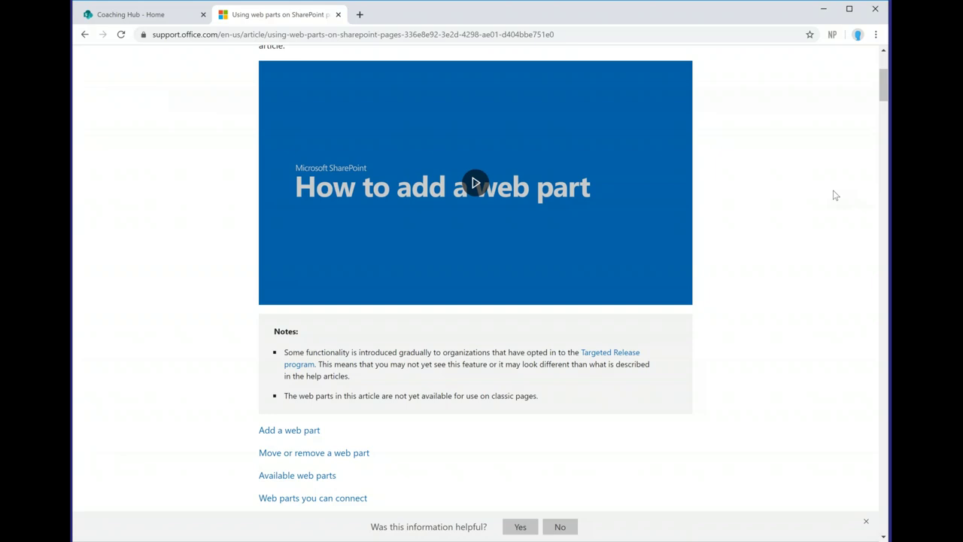
{"action": "scroll", "coordinate": [833, 195], "scroll_direction": "down", "scroll_amount": 7}
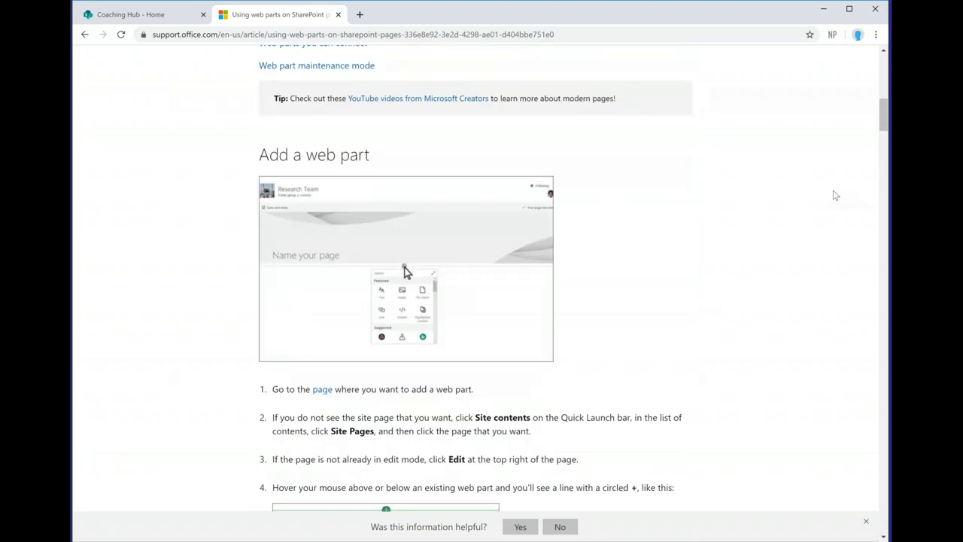
{"action": "scroll", "coordinate": [833, 195], "scroll_direction": "down", "scroll_amount": 15}
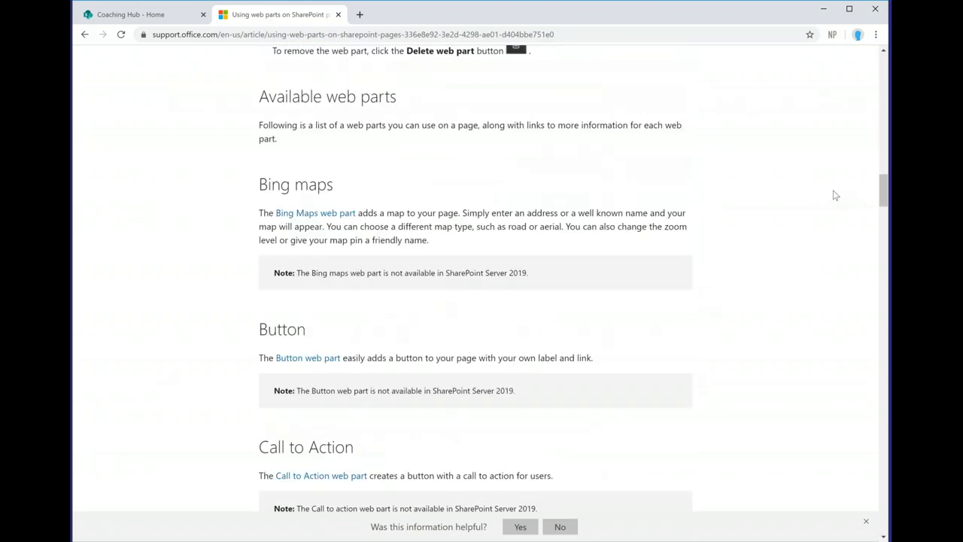
{"action": "scroll", "coordinate": [833, 195], "scroll_direction": "up", "scroll_amount": 3}
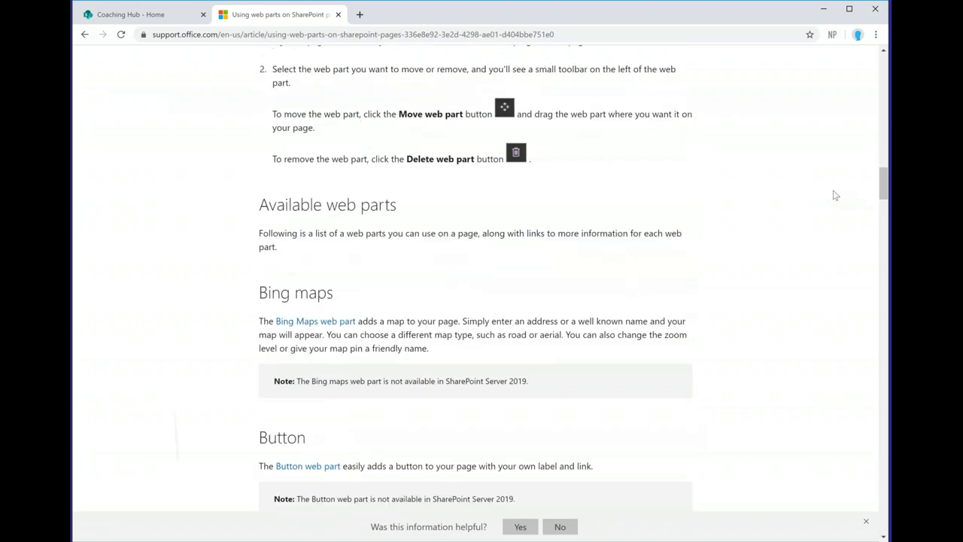
{"action": "scroll", "coordinate": [833, 195], "scroll_direction": "down", "scroll_amount": 2}
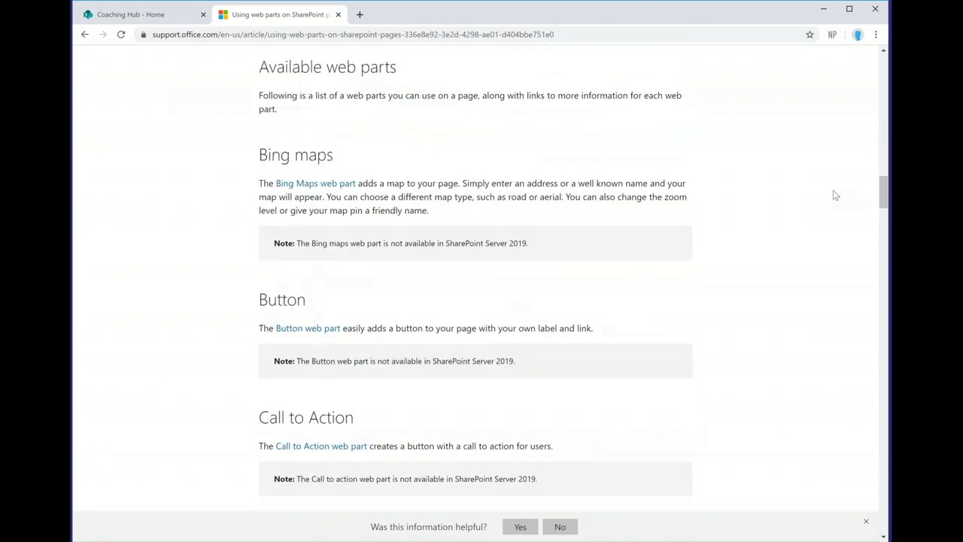
{"action": "scroll", "coordinate": [834, 195], "scroll_direction": "down", "scroll_amount": 10}
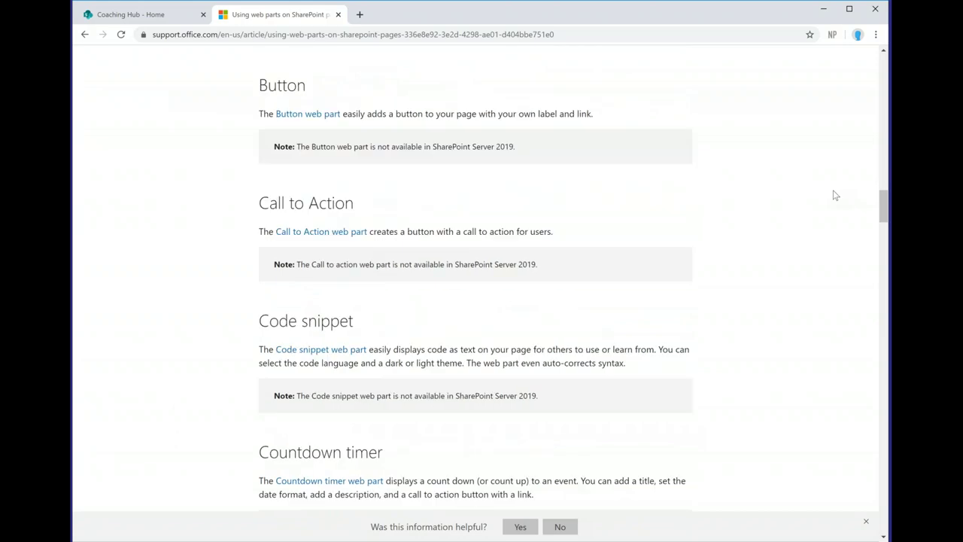
{"action": "scroll", "coordinate": [834, 195], "scroll_direction": "down", "scroll_amount": 5}
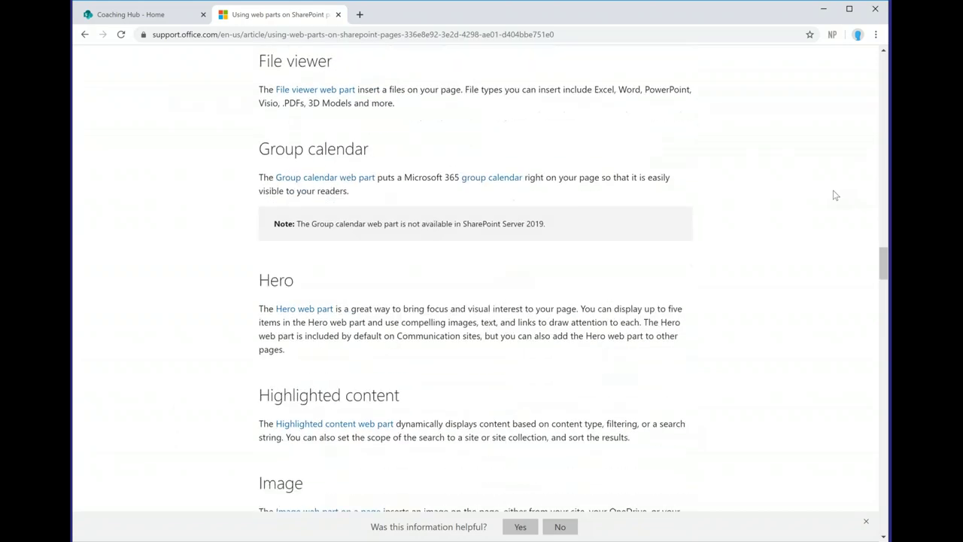
{"action": "scroll", "coordinate": [833, 195], "scroll_direction": "down", "scroll_amount": 3}
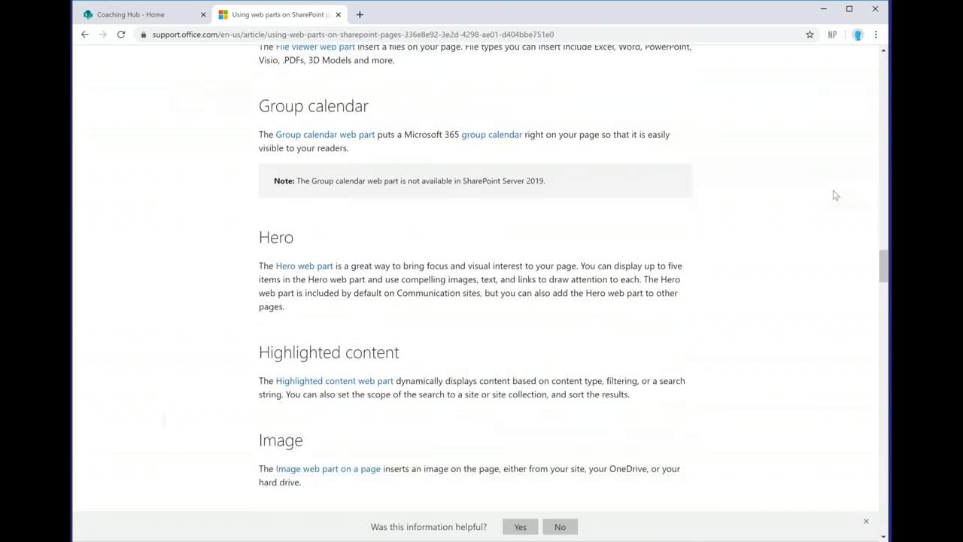
{"action": "scroll", "coordinate": [833, 194], "scroll_direction": "down", "scroll_amount": 9}
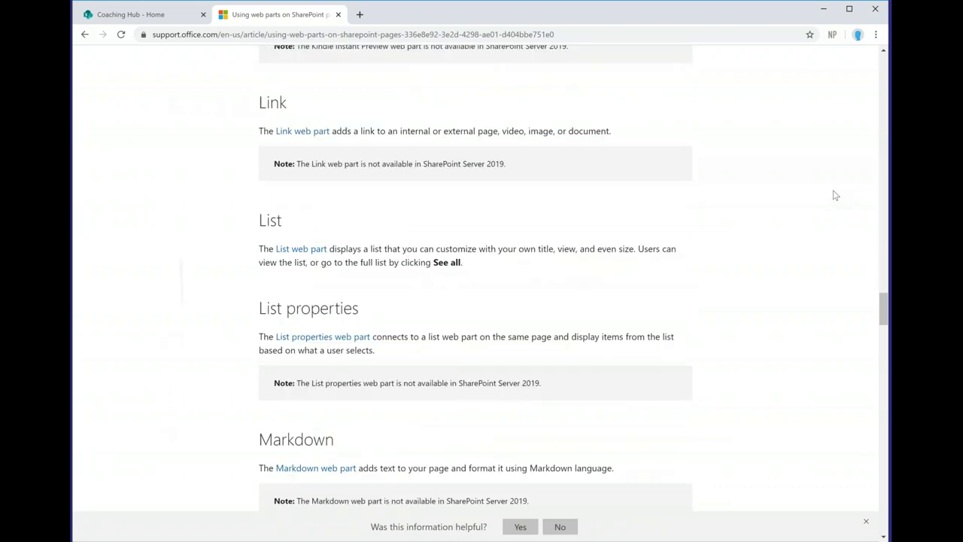
{"action": "scroll", "coordinate": [833, 195], "scroll_direction": "down", "scroll_amount": 6}
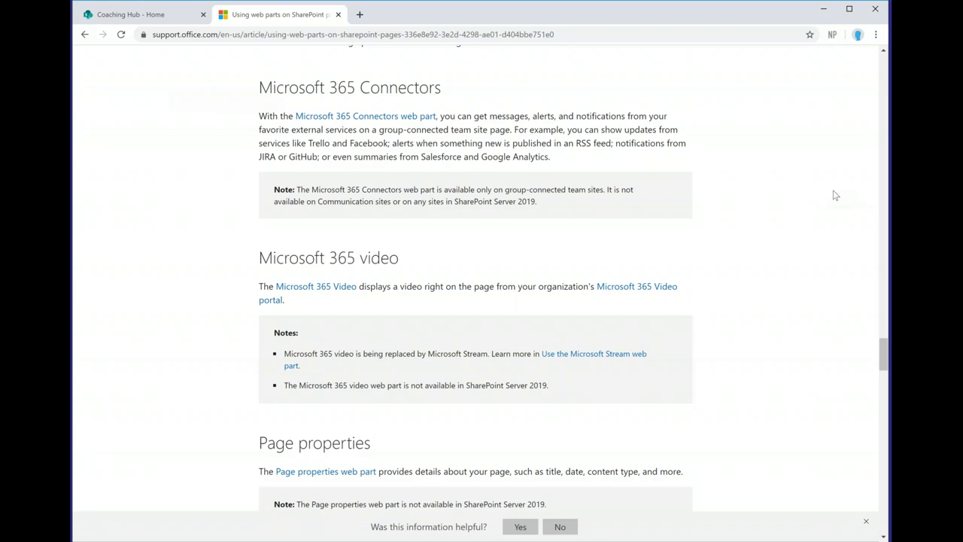
Step: Read the rest of the available web parts list, then return to the Coaching Hub tab
{"action": "scroll", "coordinate": [834, 196], "scroll_direction": "down", "scroll_amount": 3}
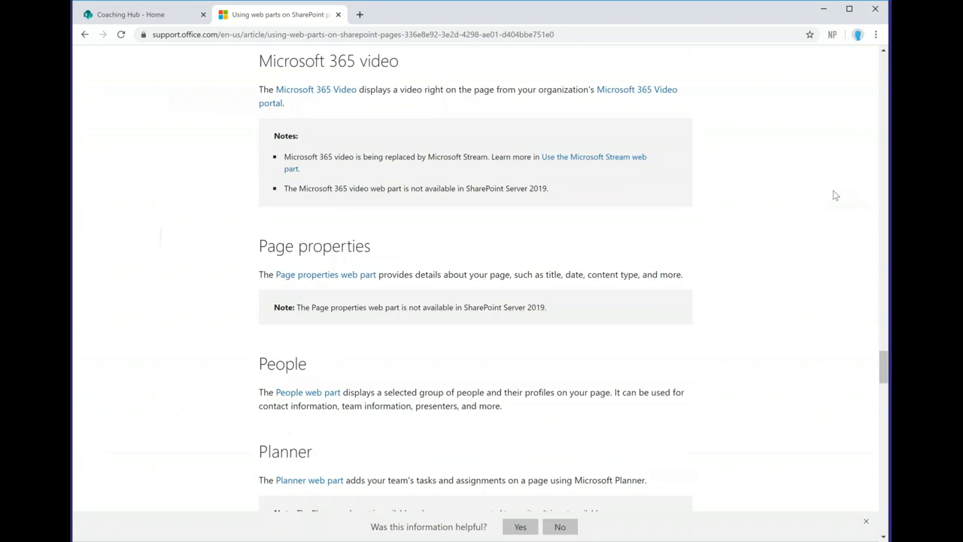
{"action": "scroll", "coordinate": [833, 196], "scroll_direction": "down", "scroll_amount": 1}
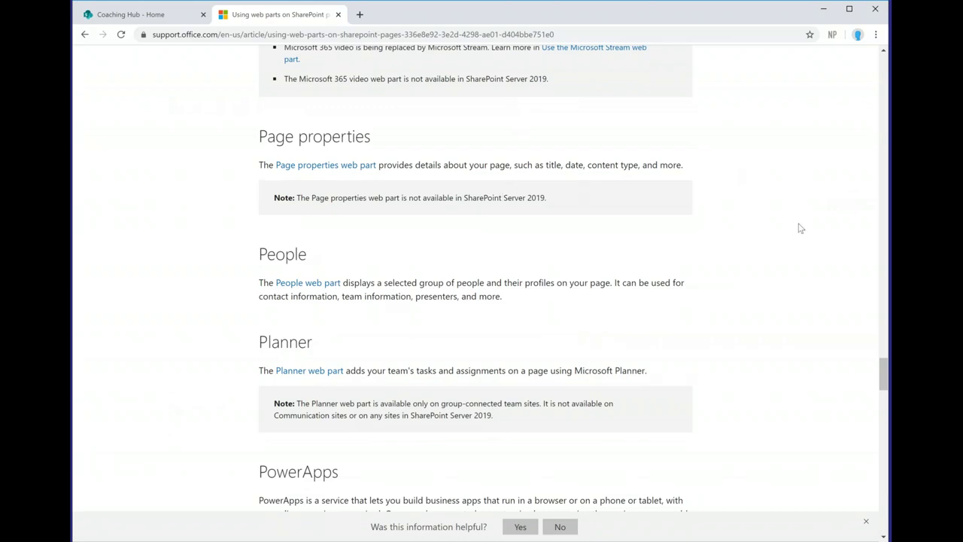
{"action": "scroll", "coordinate": [800, 228], "scroll_direction": "down", "scroll_amount": 4}
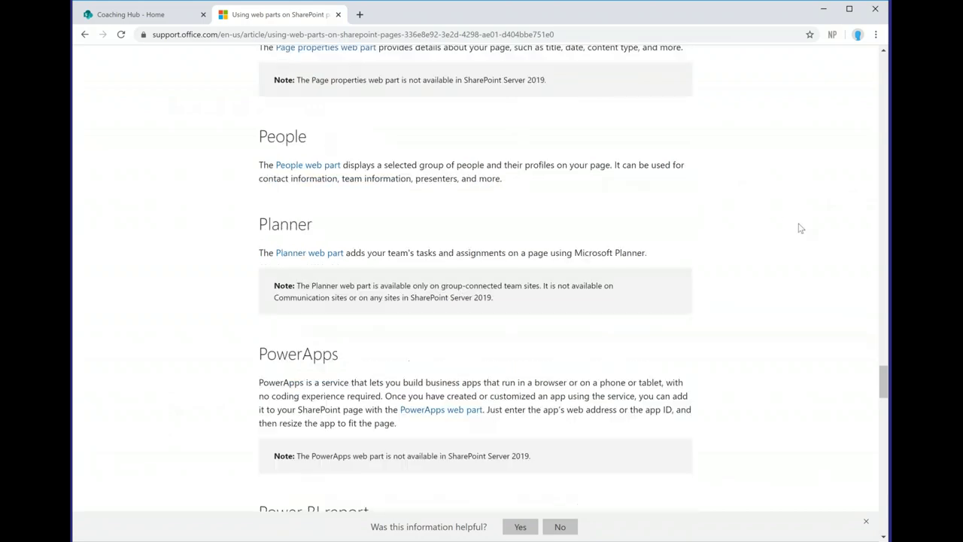
{"action": "scroll", "coordinate": [801, 227], "scroll_direction": "down", "scroll_amount": 1}
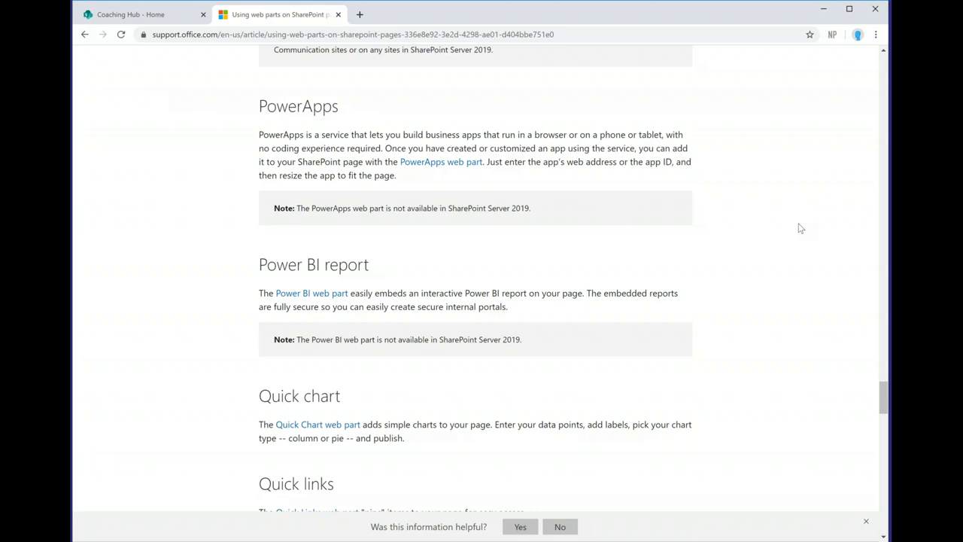
{"action": "scroll", "coordinate": [800, 228], "scroll_direction": "up", "scroll_amount": 2}
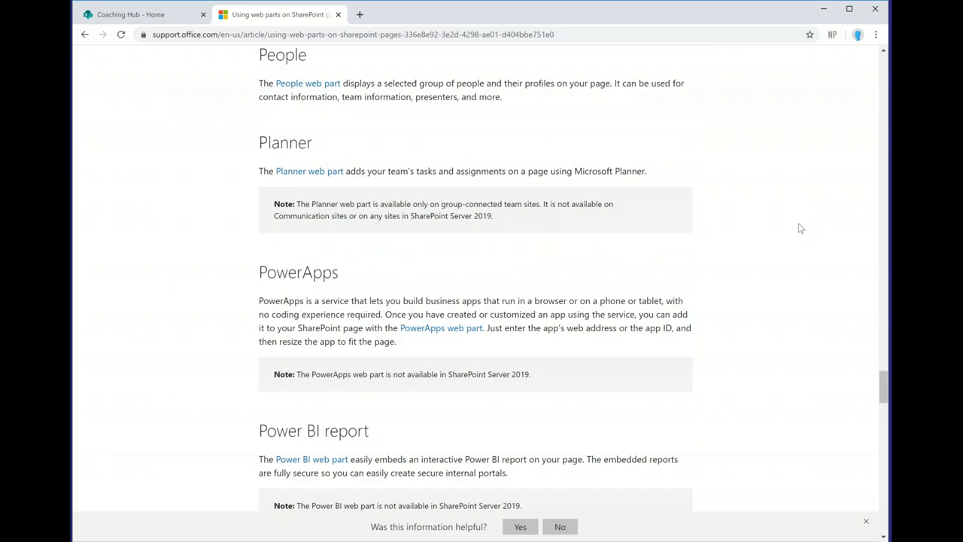
{"action": "scroll", "coordinate": [800, 228], "scroll_direction": "up", "scroll_amount": 1}
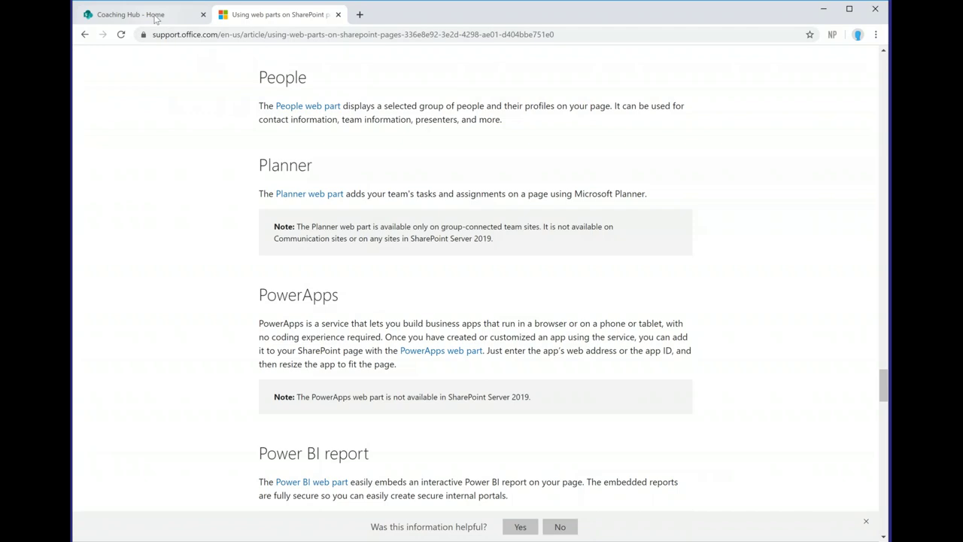
{"action": "left_click", "coordinate": [156, 17]}
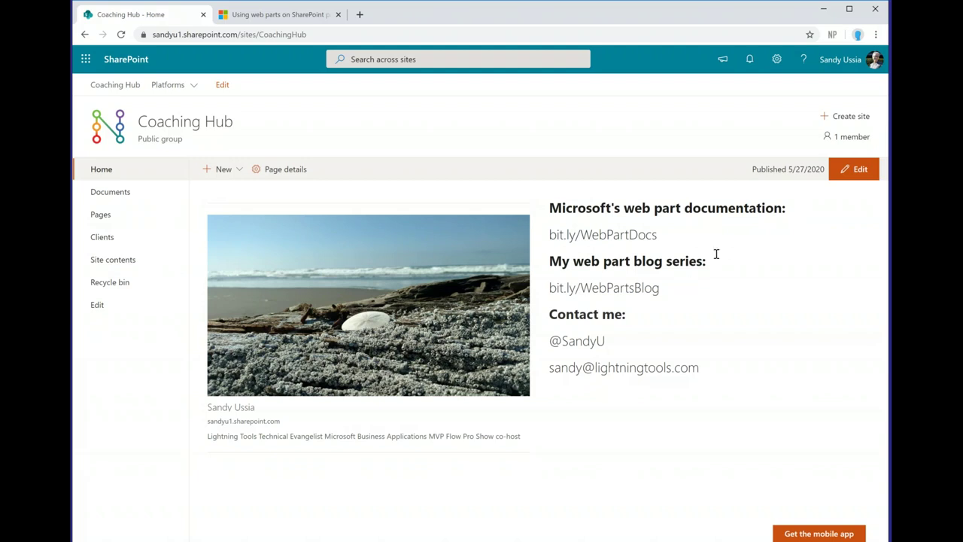
Step: Put the home page into edit mode and show the top section's Section layout options
{"action": "left_click", "coordinate": [856, 173]}
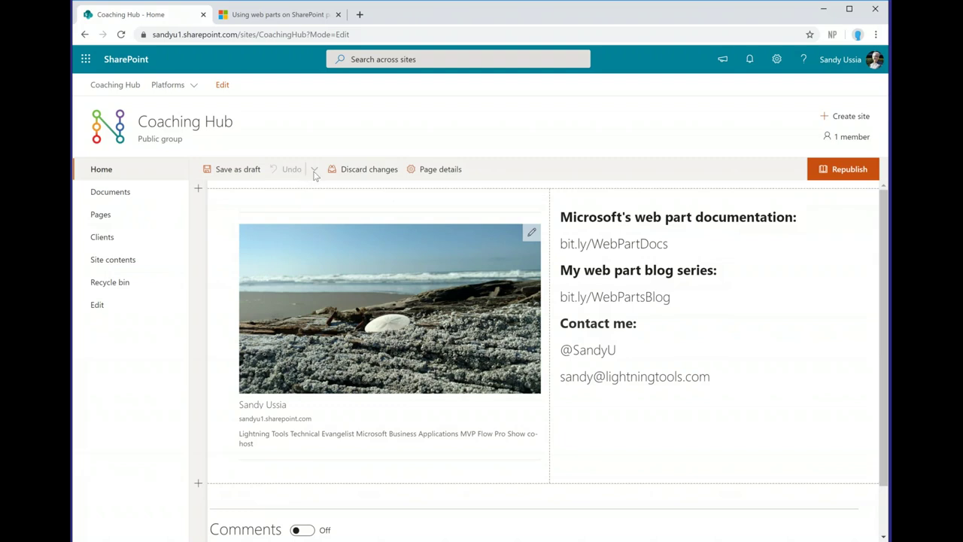
{"action": "mouse_move", "coordinate": [338, 194]}
{"action": "left_click", "coordinate": [197, 190]}
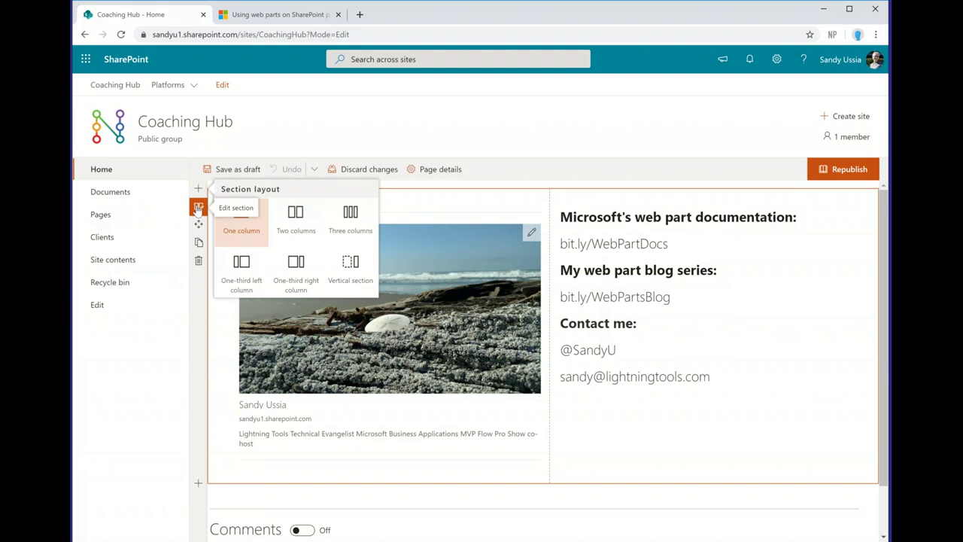
Step: Check the top section's Layout options and Section background, then close the Section pane unchanged
{"action": "left_click", "coordinate": [197, 208]}
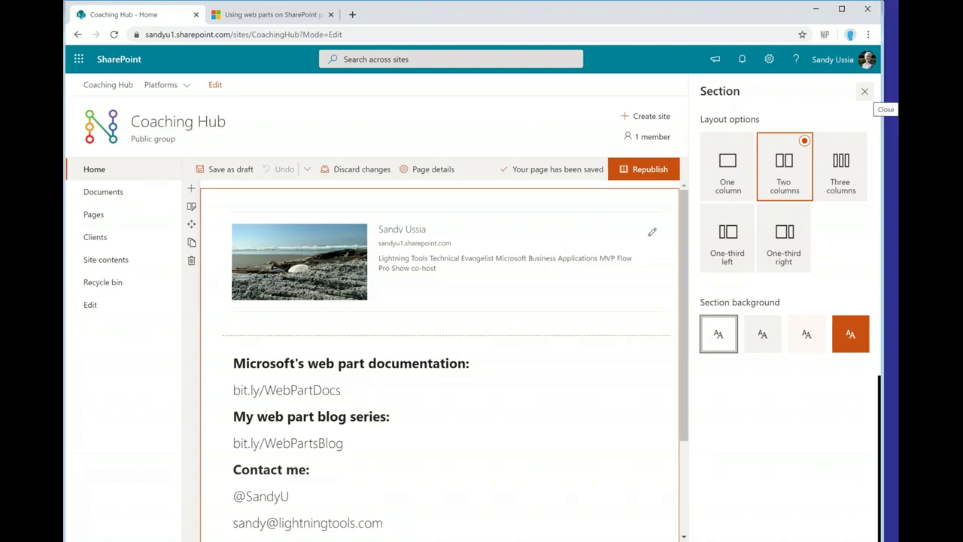
{"action": "left_click", "coordinate": [864, 91]}
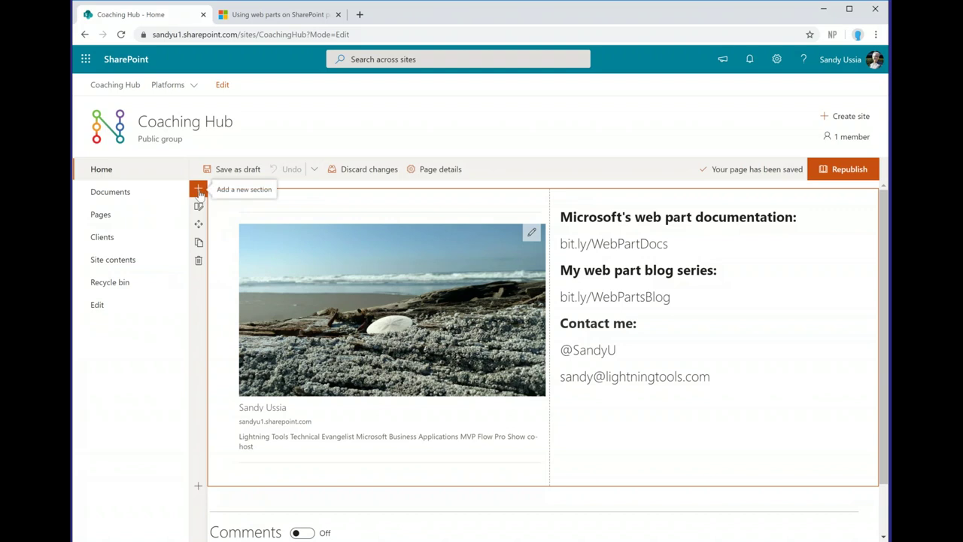
Step: Add a new one-column section above the existing one, then select the profile image web part
{"action": "left_click", "coordinate": [199, 189]}
{"action": "left_click", "coordinate": [246, 230]}
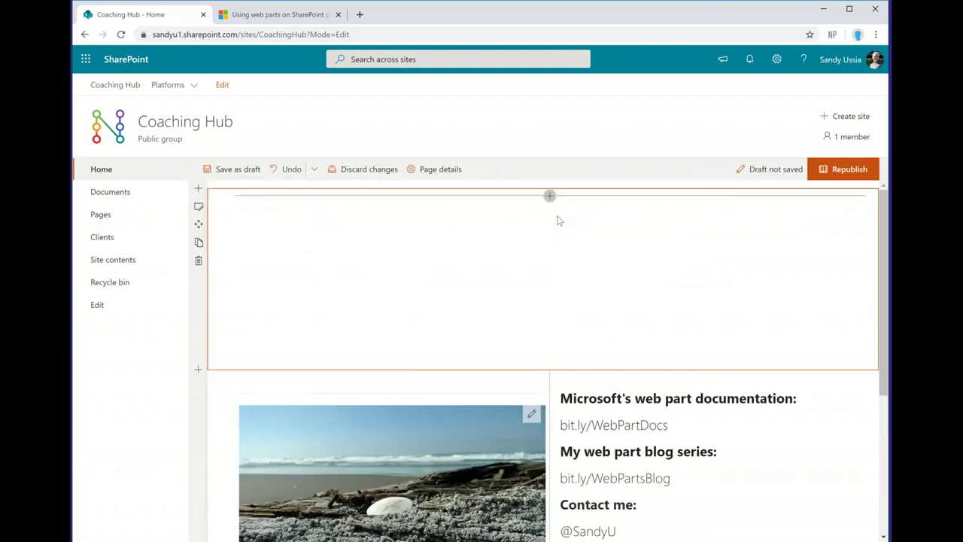
{"action": "left_click", "coordinate": [550, 197]}
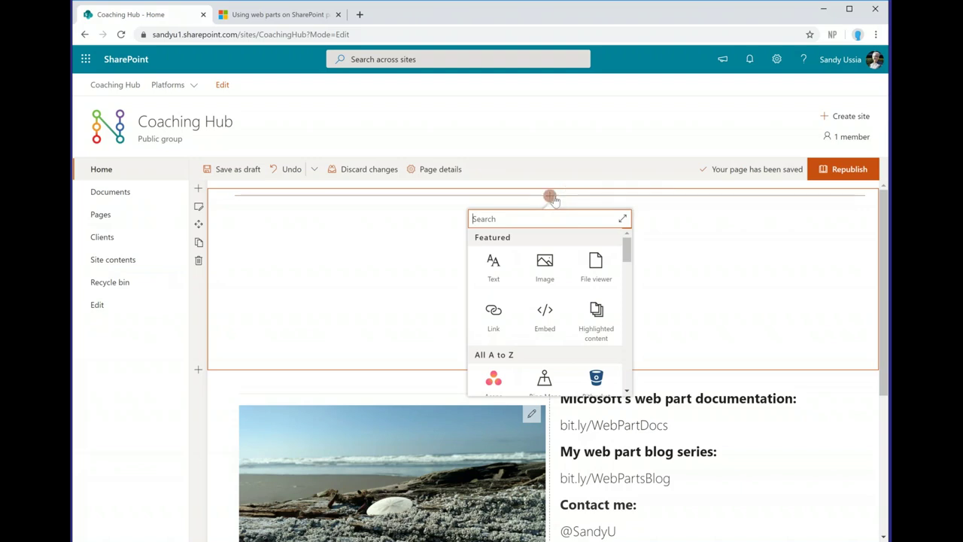
{"action": "left_click", "coordinate": [699, 243]}
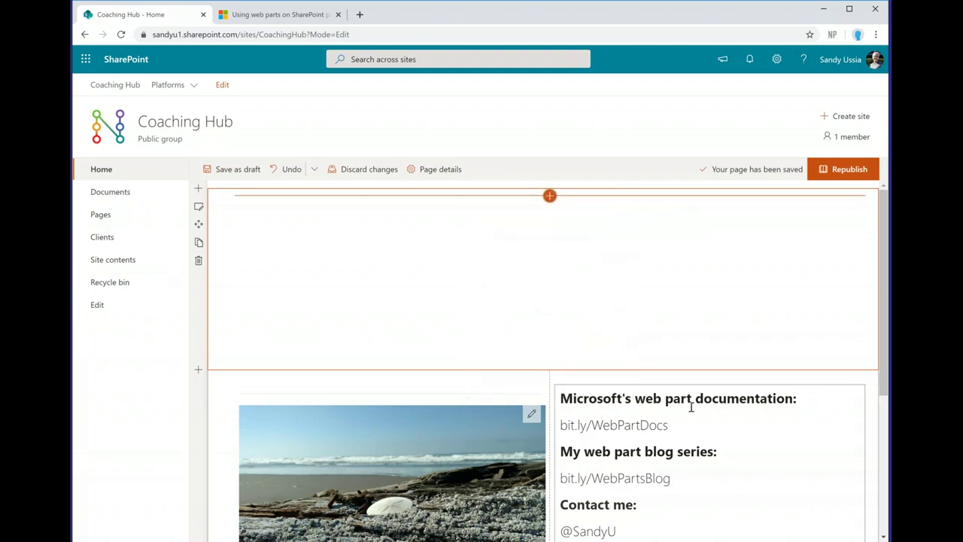
{"action": "scroll", "coordinate": [500, 383], "scroll_direction": "down", "scroll_amount": 2}
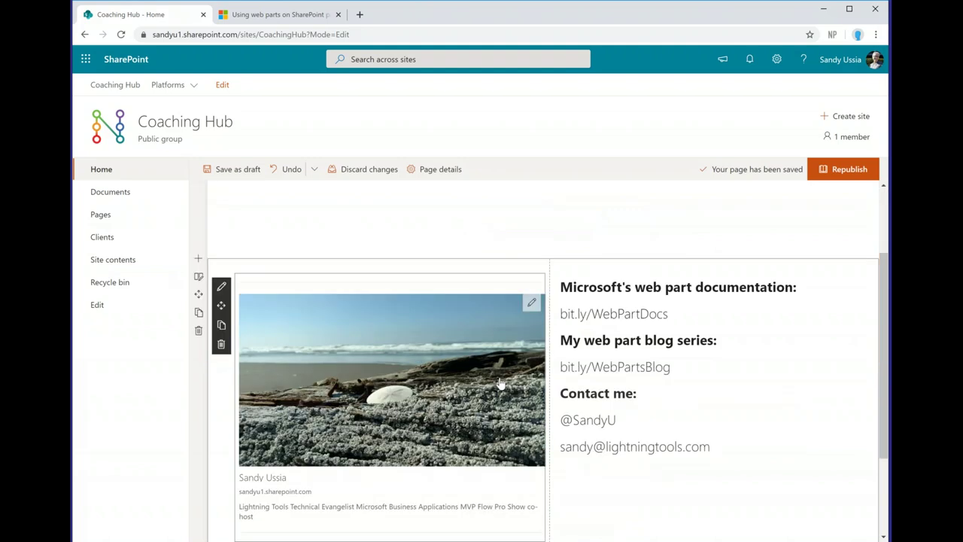
{"action": "left_click", "coordinate": [500, 383]}
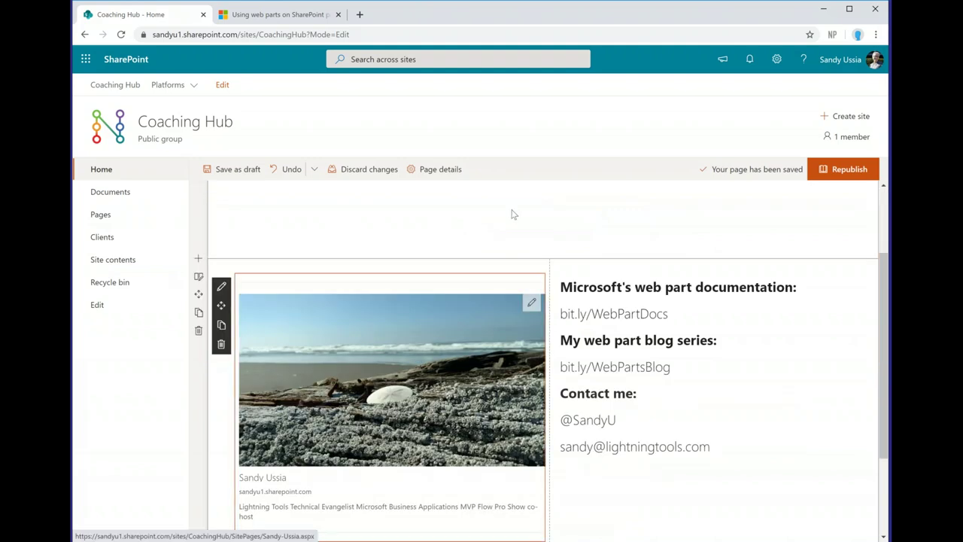
{"action": "scroll", "coordinate": [753, 239], "scroll_direction": "up", "scroll_amount": 2}
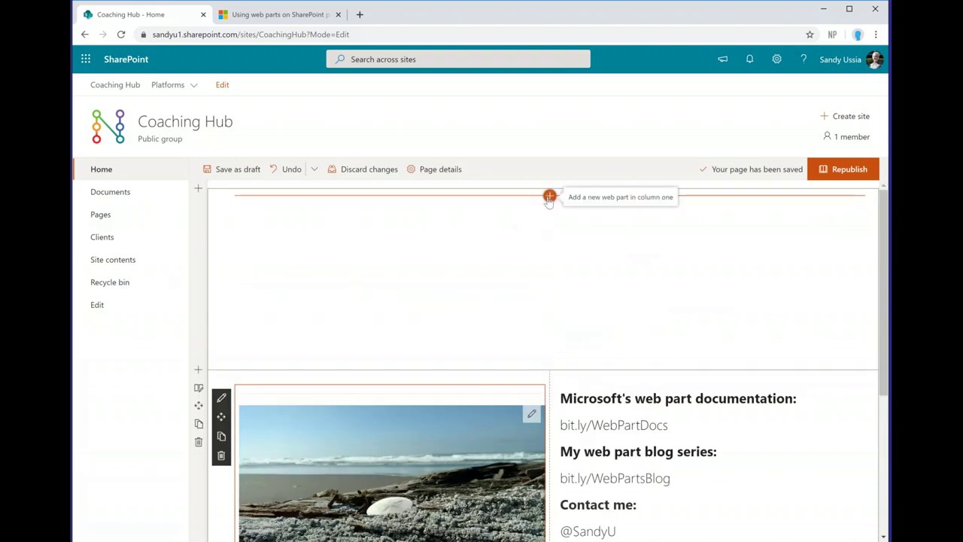
Step: Search the top section's web part picker for 'new', clear the search, and expand the full toolbox
{"action": "left_click", "coordinate": [549, 197]}
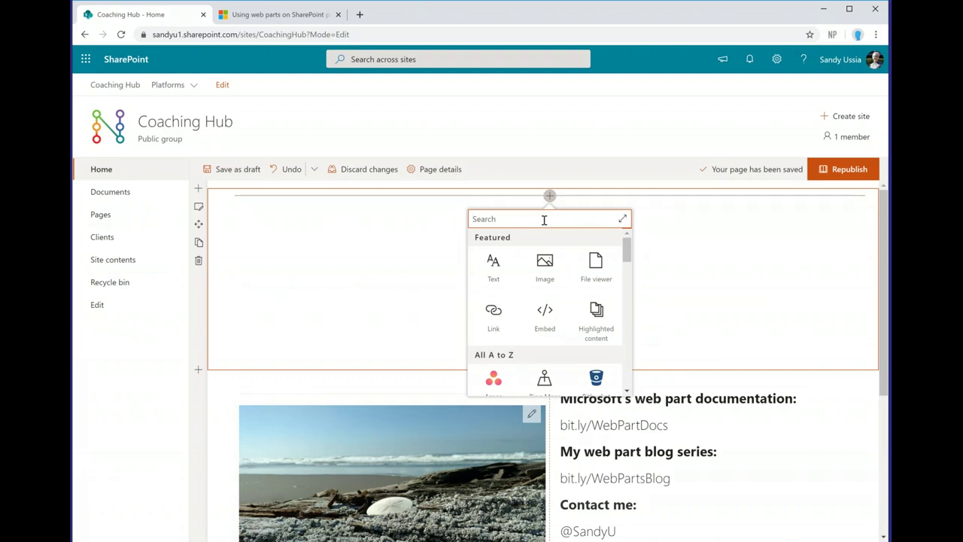
{"action": "type", "text": "new"}
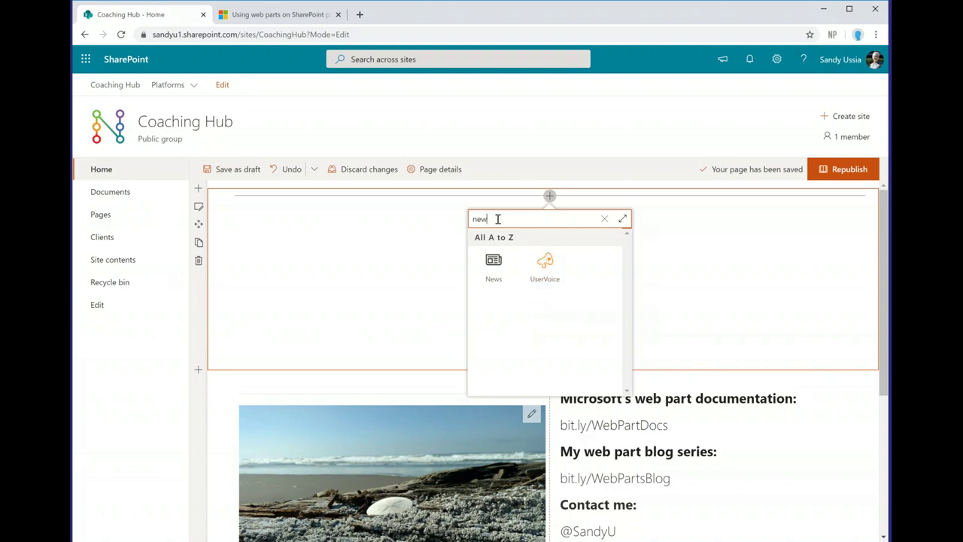
{"action": "left_click", "coordinate": [604, 219]}
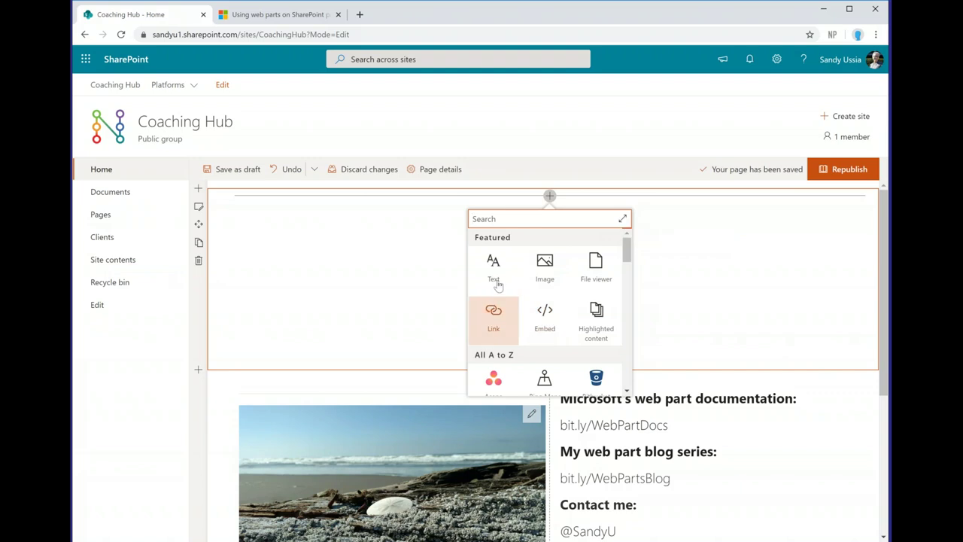
{"action": "left_click", "coordinate": [622, 218]}
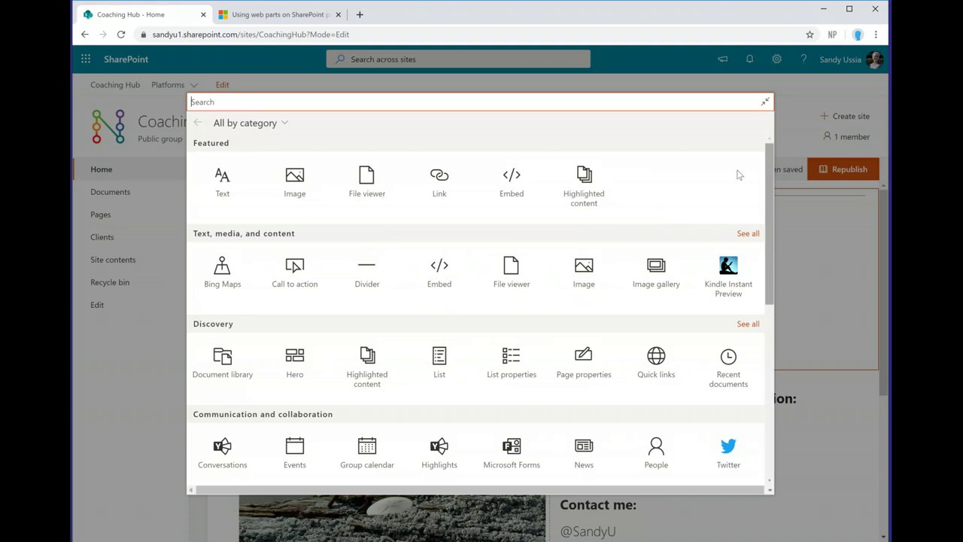
Step: Browse the toolbox categories, view all Text, media, and content web parts, then scroll the full list
{"action": "left_click", "coordinate": [285, 123]}
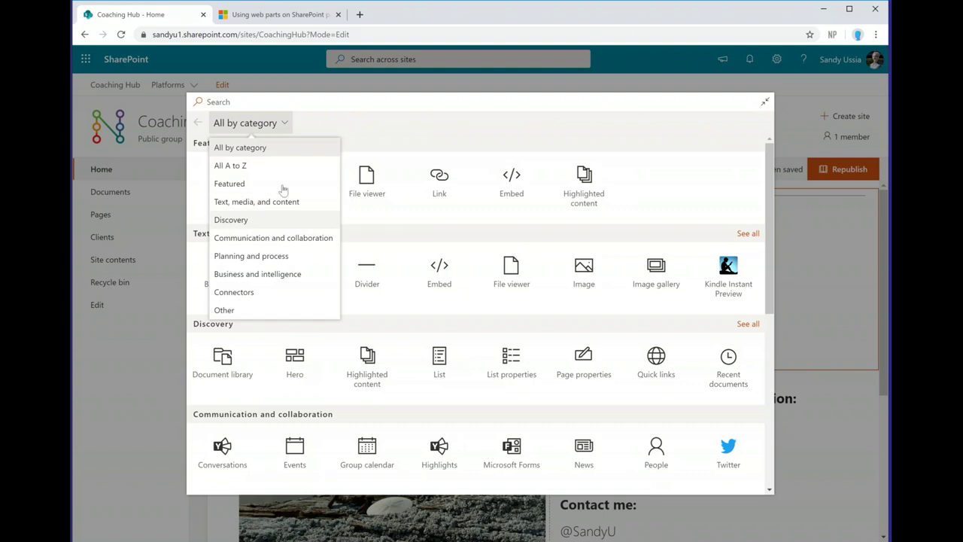
{"action": "left_click", "coordinate": [284, 124]}
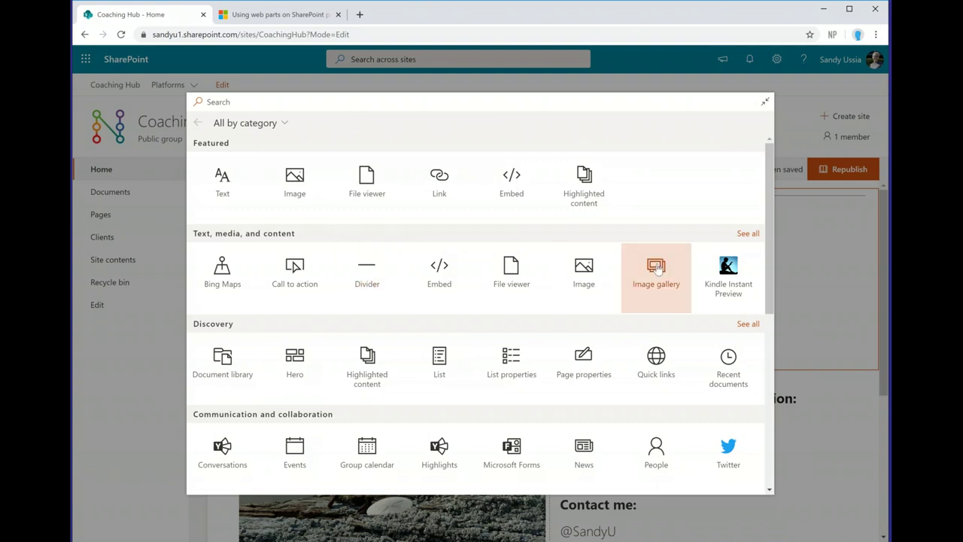
{"action": "left_click", "coordinate": [747, 234]}
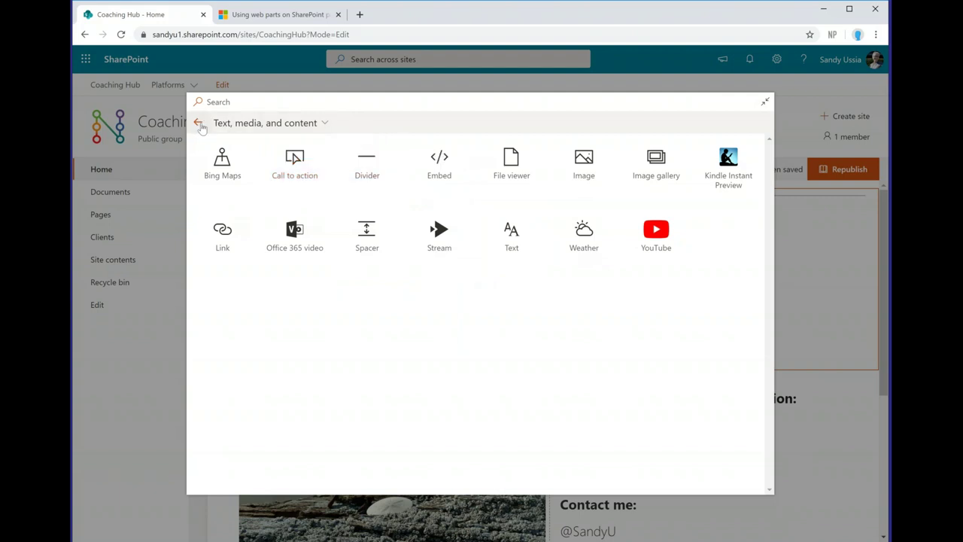
{"action": "left_click", "coordinate": [198, 123]}
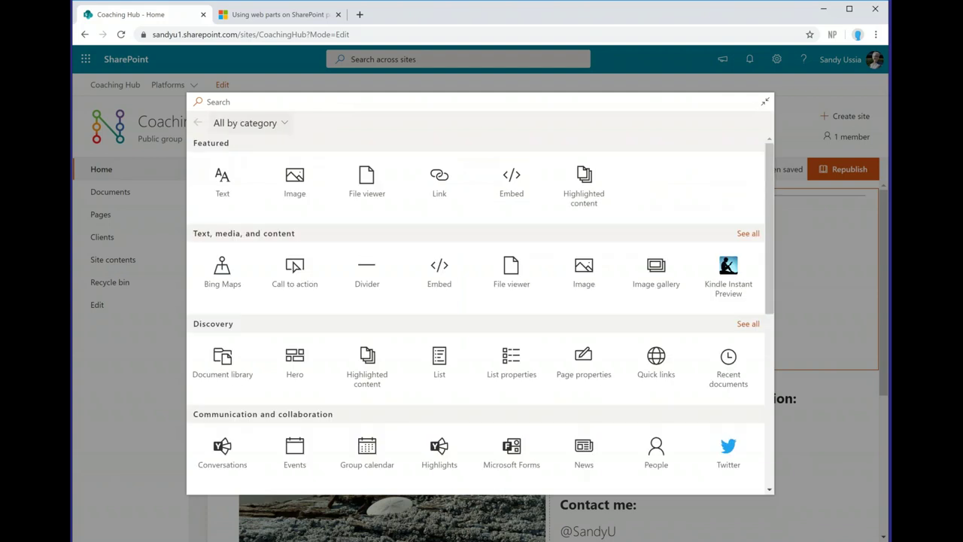
{"action": "left_click_drag", "start_coordinate": [767, 209], "coordinate": [771, 410]}
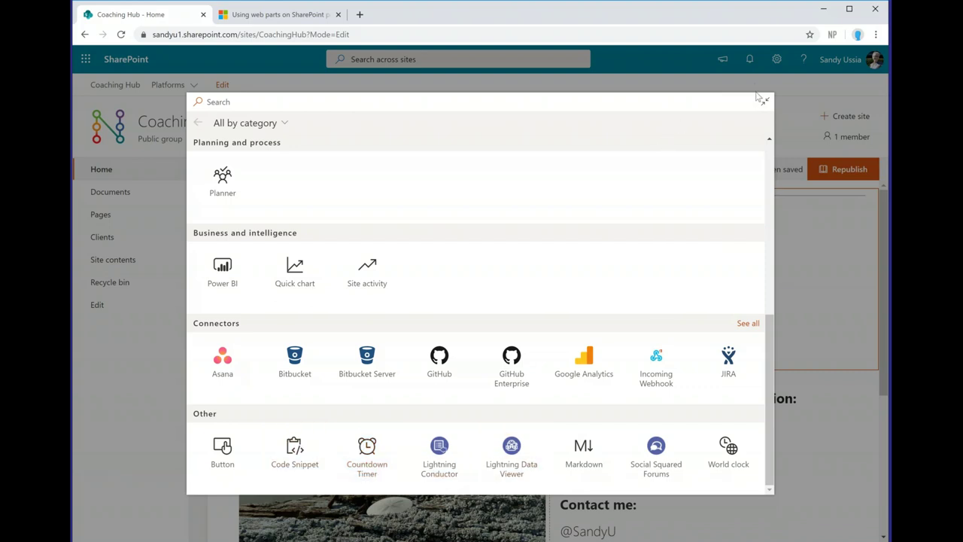
Step: Collapse to the compact picker, search 'new', and insert the News web part
{"action": "left_click", "coordinate": [765, 105]}
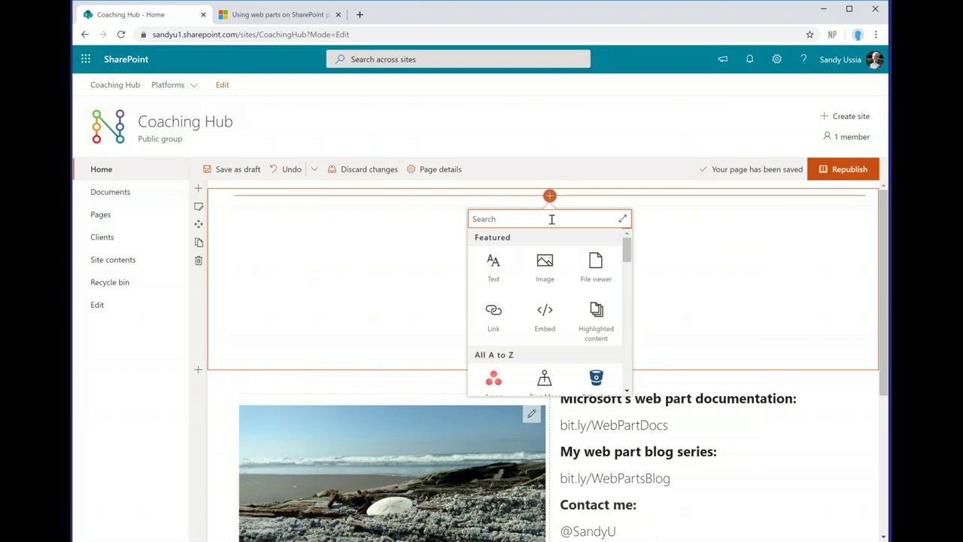
{"action": "type", "text": "new"}
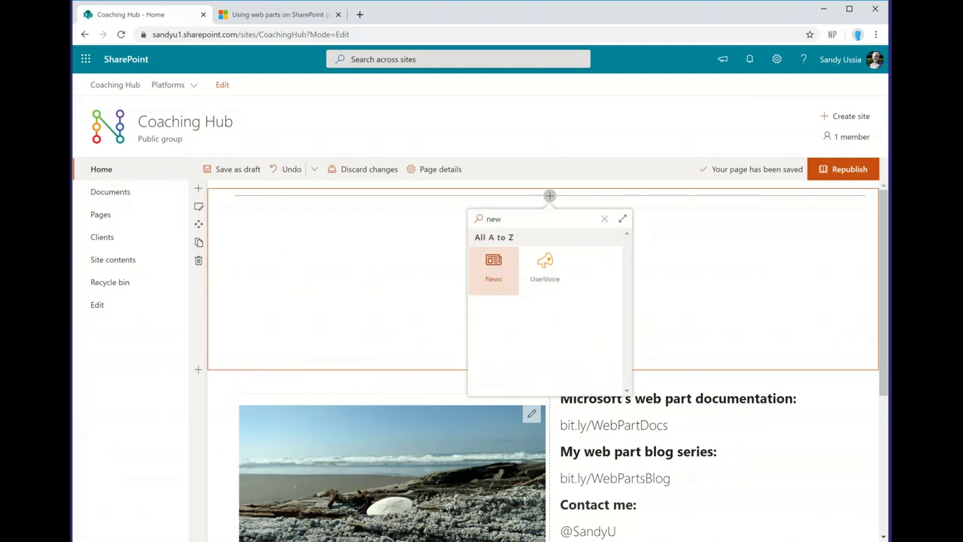
{"action": "left_click", "coordinate": [485, 273]}
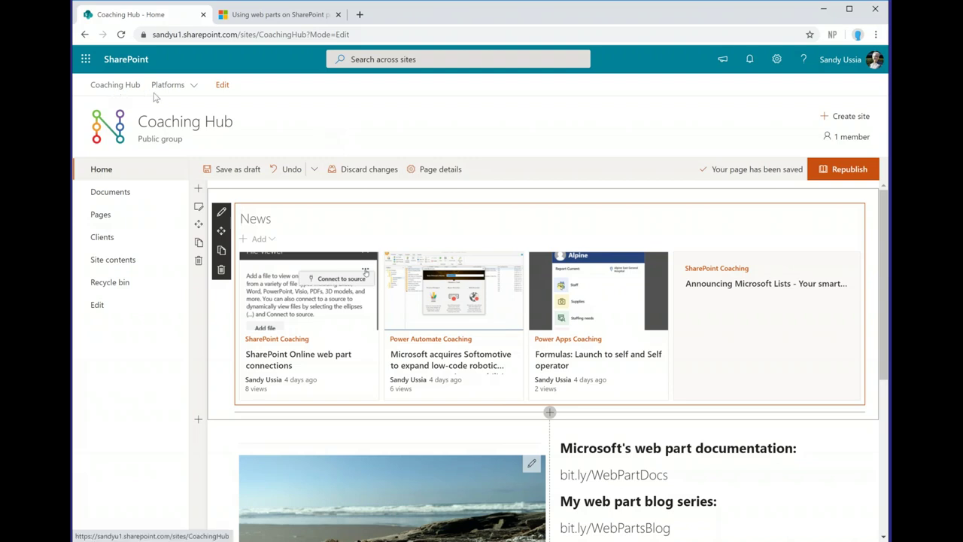
Step: Dismiss the Platforms site links and open the News web part's edit pane
{"action": "mouse_move", "coordinate": [173, 91]}
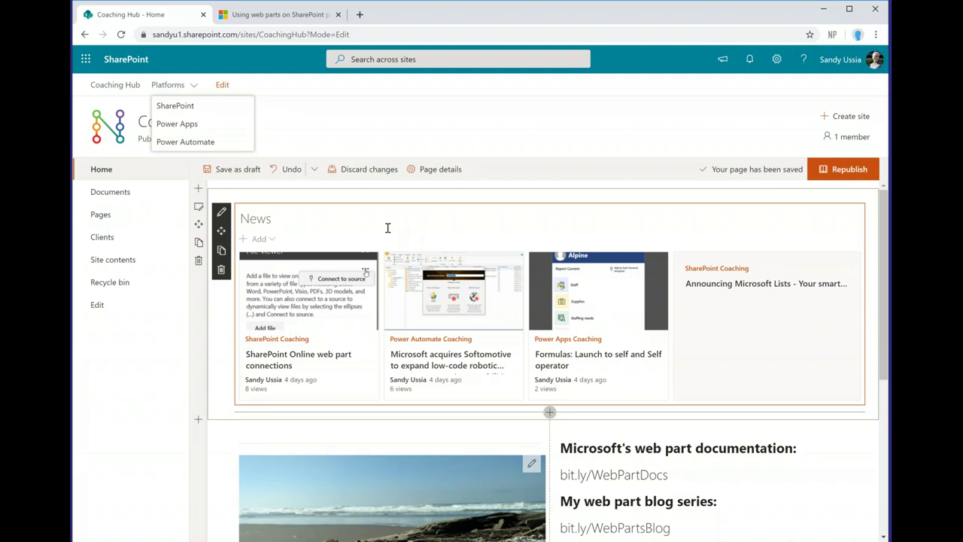
{"action": "left_click", "coordinate": [297, 218]}
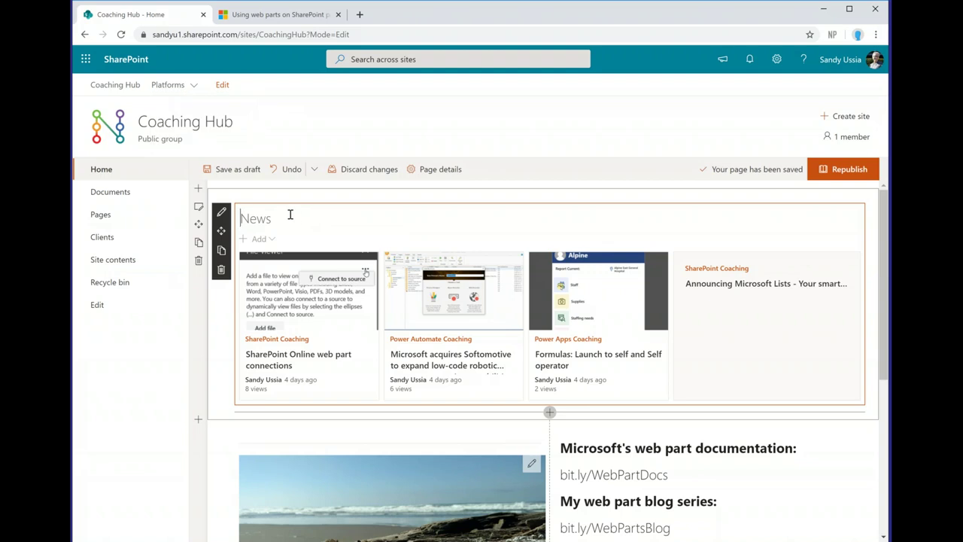
{"action": "left_click", "coordinate": [223, 214]}
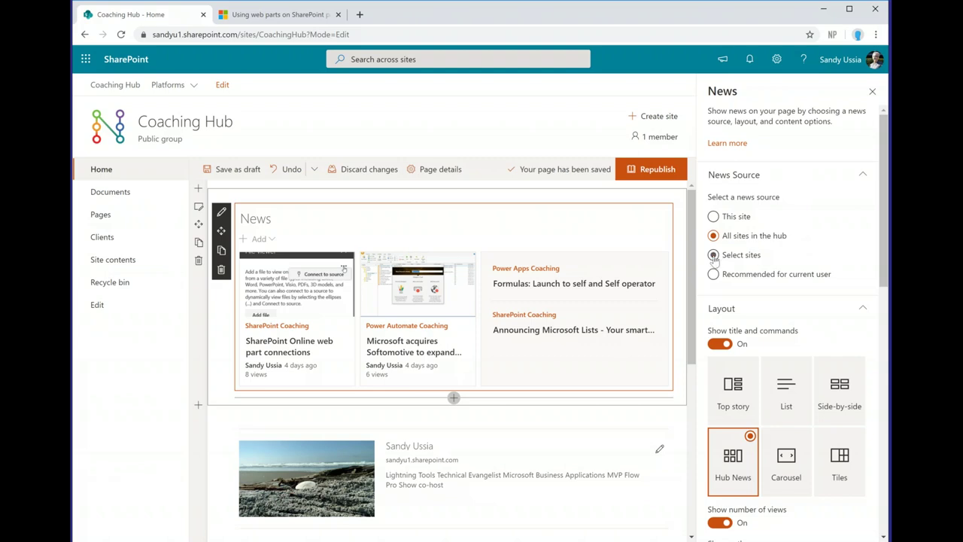
{"action": "left_click", "coordinate": [713, 255]}
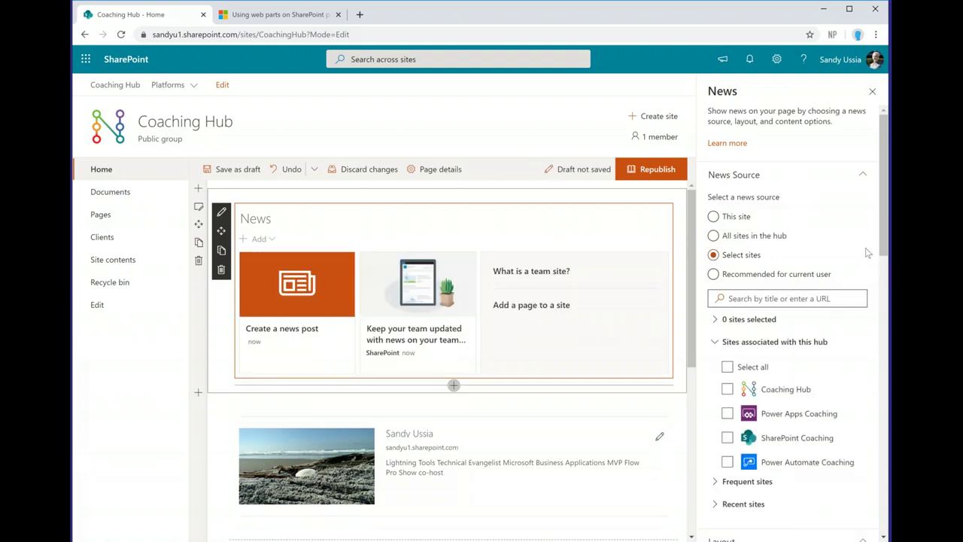
{"action": "mouse_move", "coordinate": [884, 228]}
{"action": "left_mouse_down"}
{"action": "mouse_move", "coordinate": [881, 260]}
{"action": "mouse_move", "coordinate": [883, 217]}
{"action": "left_mouse_up"}
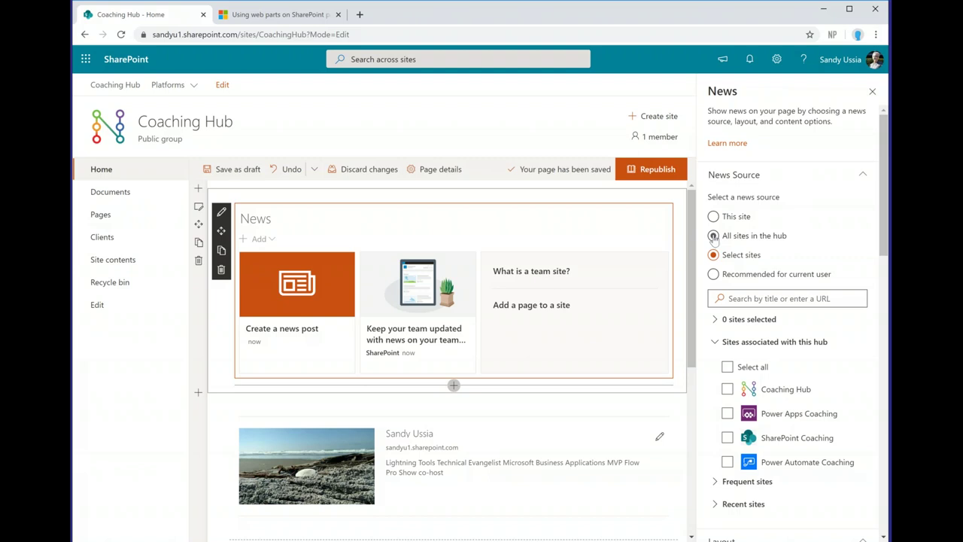
{"action": "left_click", "coordinate": [713, 235]}
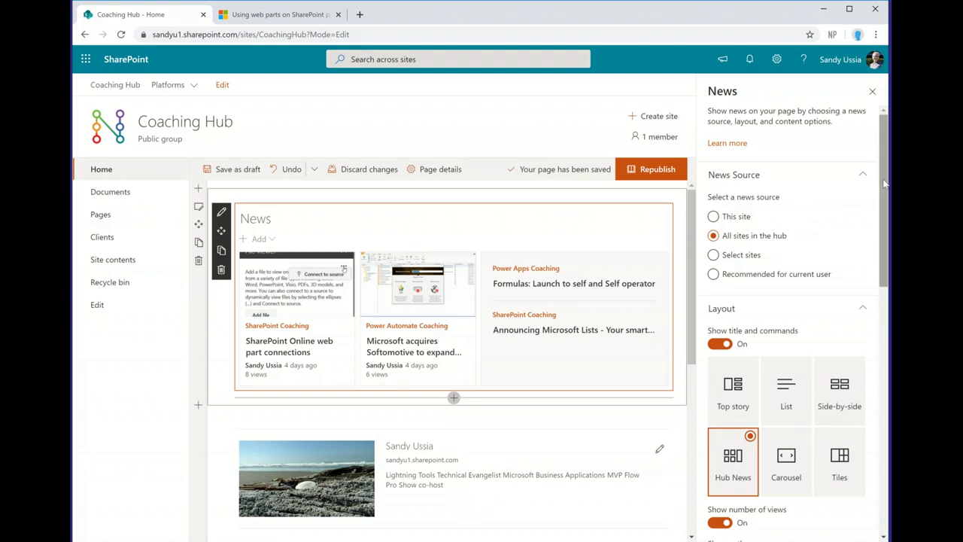
Step: Try the Tiles layout, then settle on Top story for the News web part
{"action": "left_click_drag", "start_coordinate": [884, 184], "coordinate": [884, 269]}
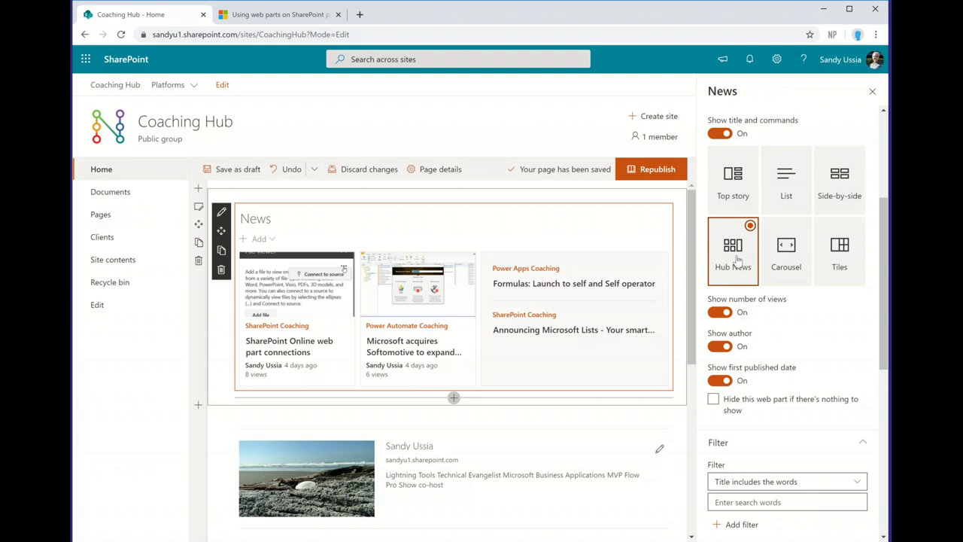
{"action": "left_click", "coordinate": [839, 248]}
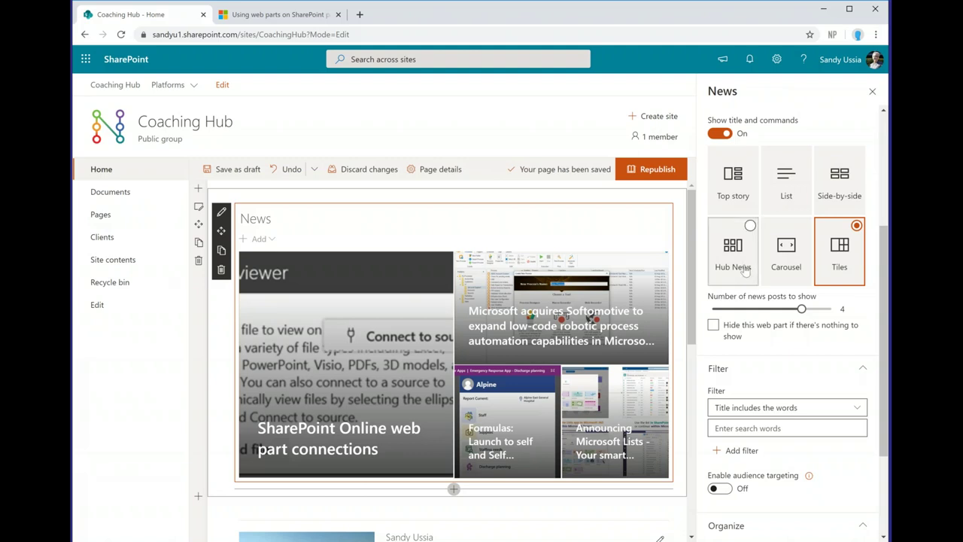
{"action": "left_click", "coordinate": [731, 188]}
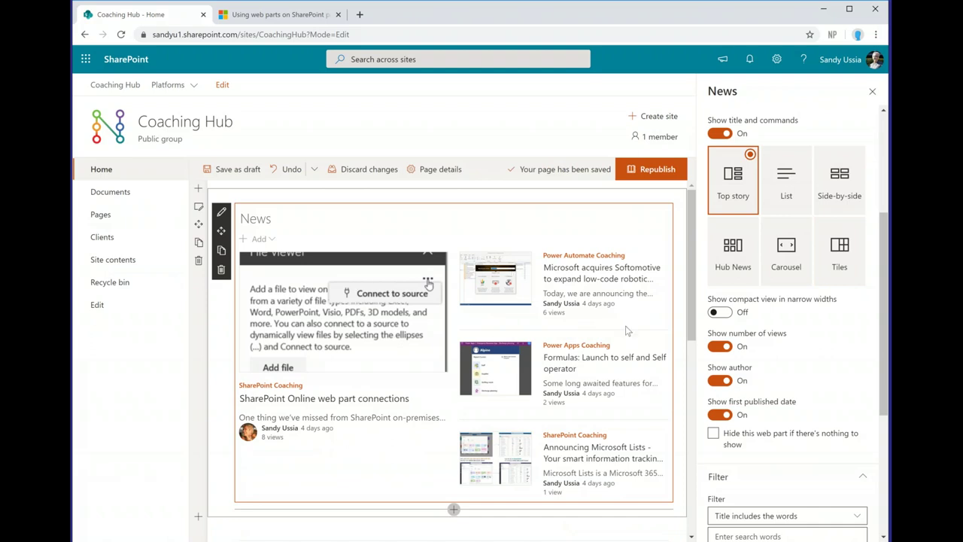
{"action": "left_click", "coordinate": [180, 87]}
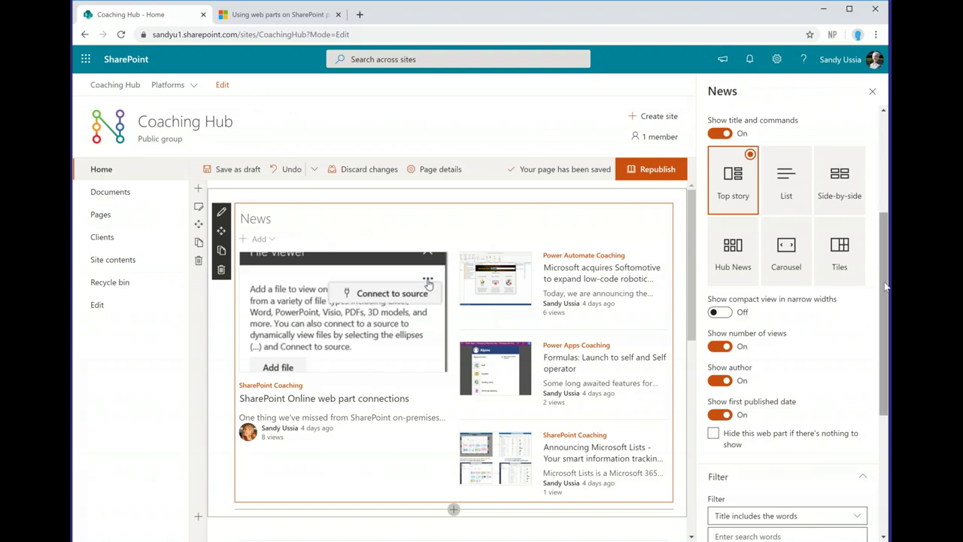
{"action": "left_click_drag", "start_coordinate": [886, 290], "coordinate": [884, 352]}
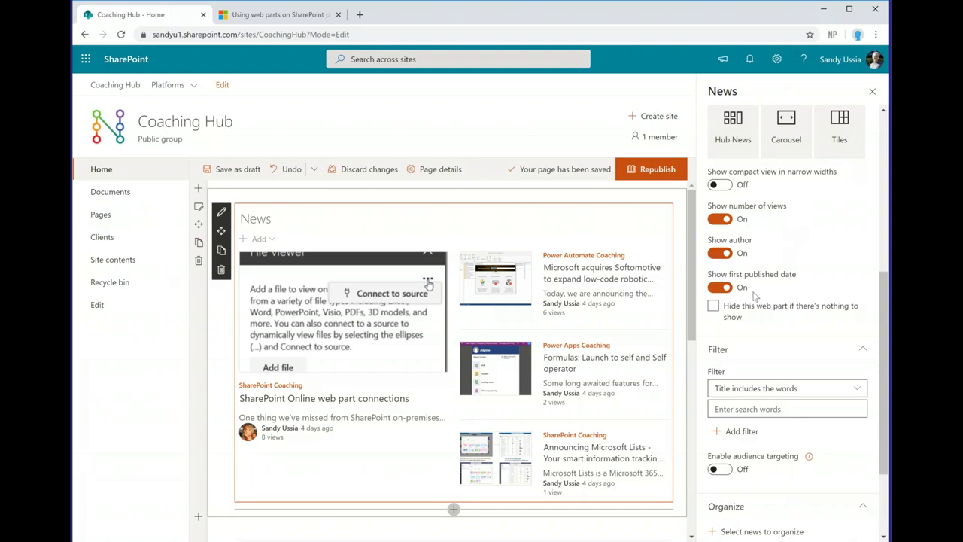
{"action": "left_click", "coordinate": [805, 314]}
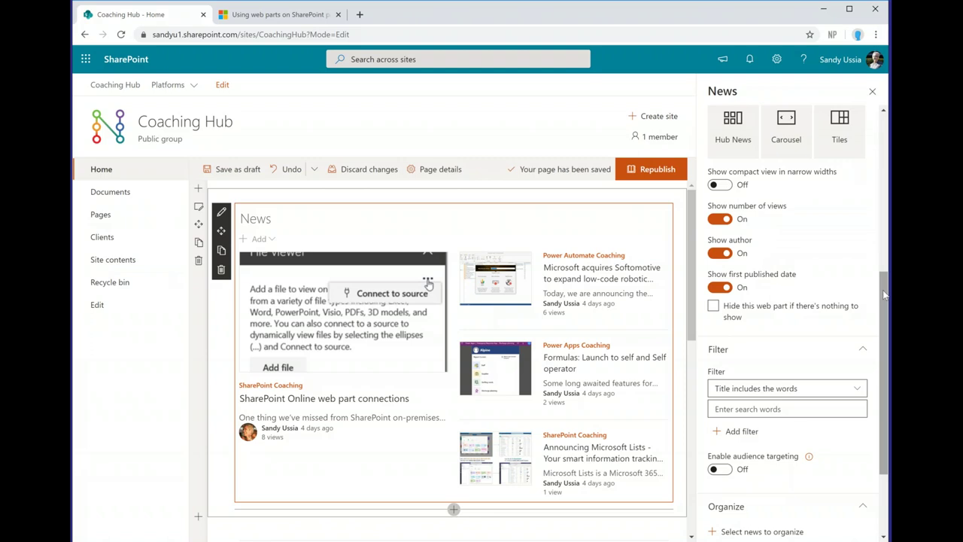
{"action": "left_click_drag", "start_coordinate": [880, 300], "coordinate": [880, 379]}
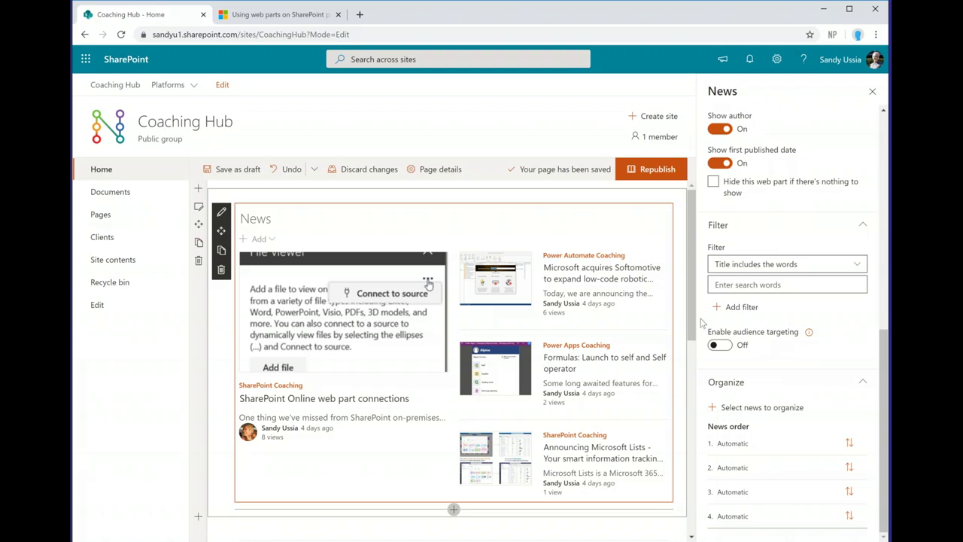
Step: Open the SharePoint site from the Platforms hub menu in a new tab and view it
{"action": "left_click", "coordinate": [175, 86]}
{"action": "right_click", "coordinate": [174, 107]}
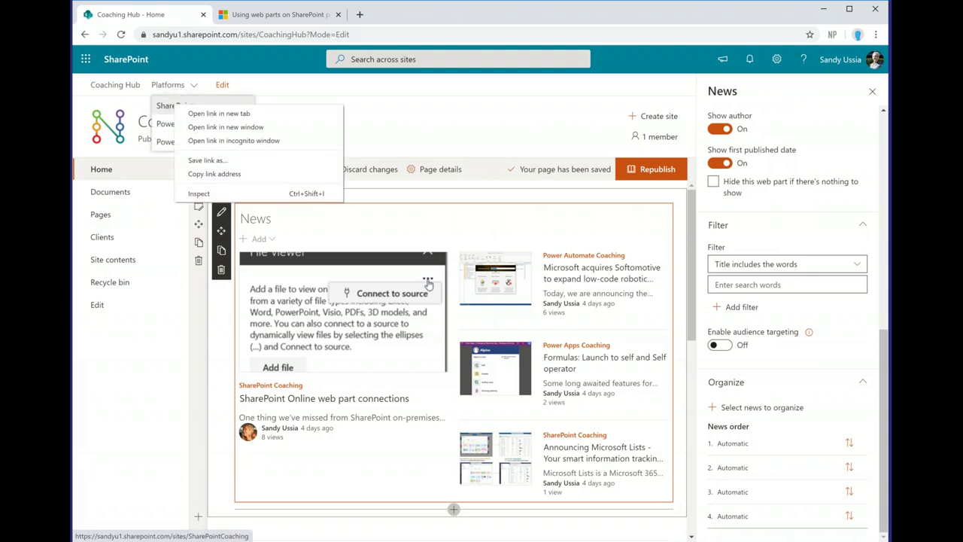
{"action": "left_click", "coordinate": [185, 115]}
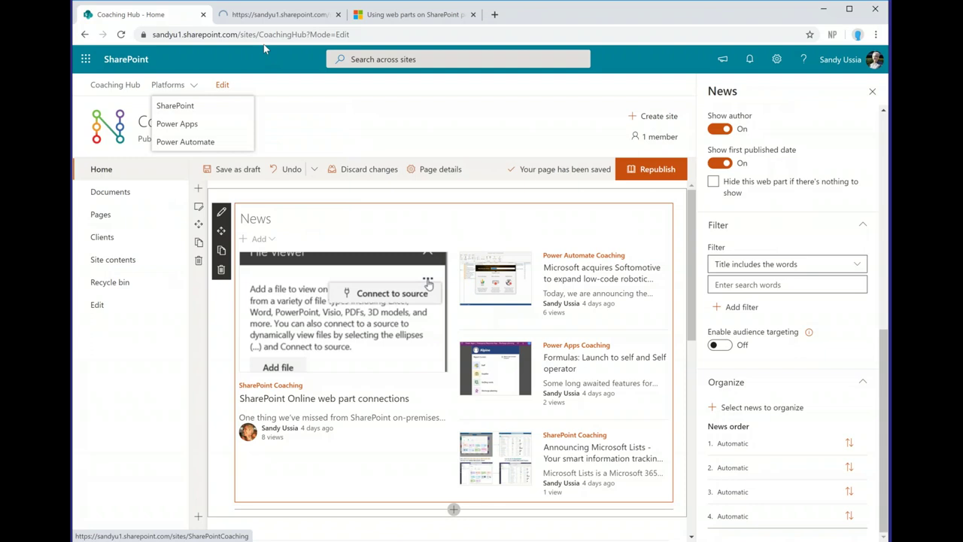
{"action": "left_click", "coordinate": [268, 15]}
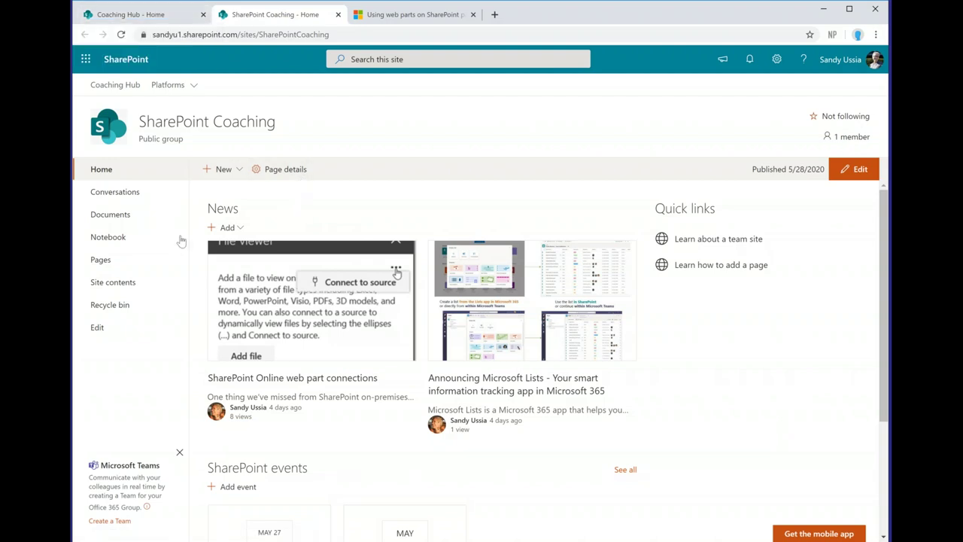
Step: Open the site's Pages library and check the web part connections page's Audience field in its details
{"action": "left_click", "coordinate": [103, 262]}
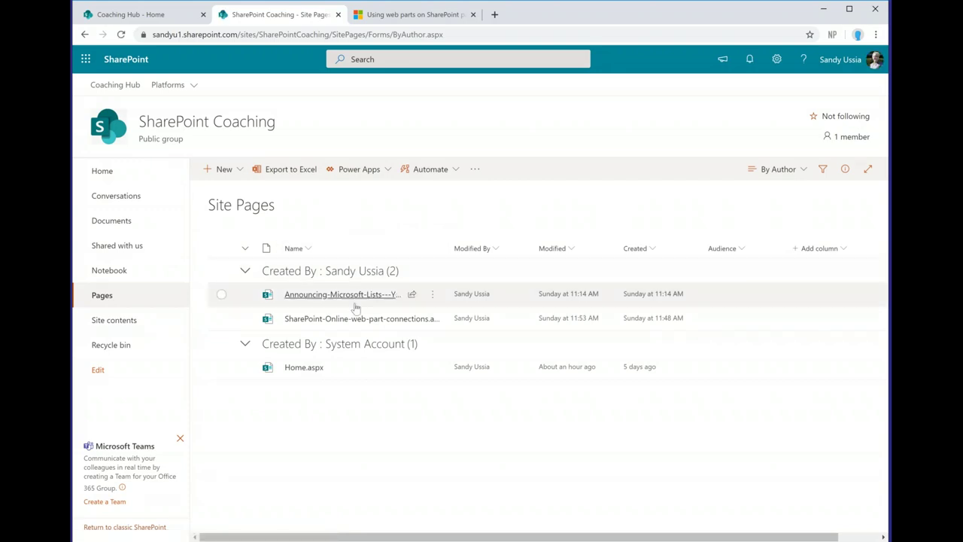
{"action": "mouse_move", "coordinate": [343, 322]}
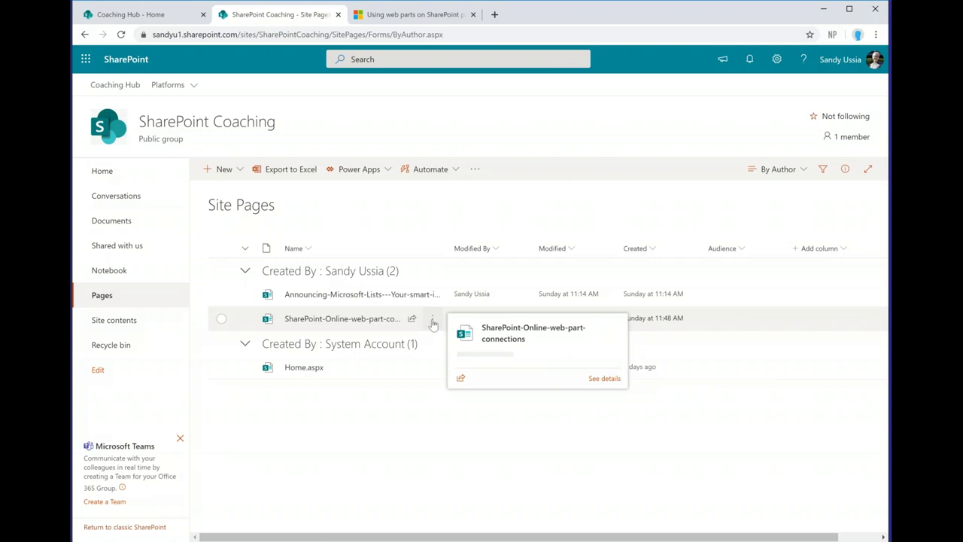
{"action": "left_click", "coordinate": [433, 322]}
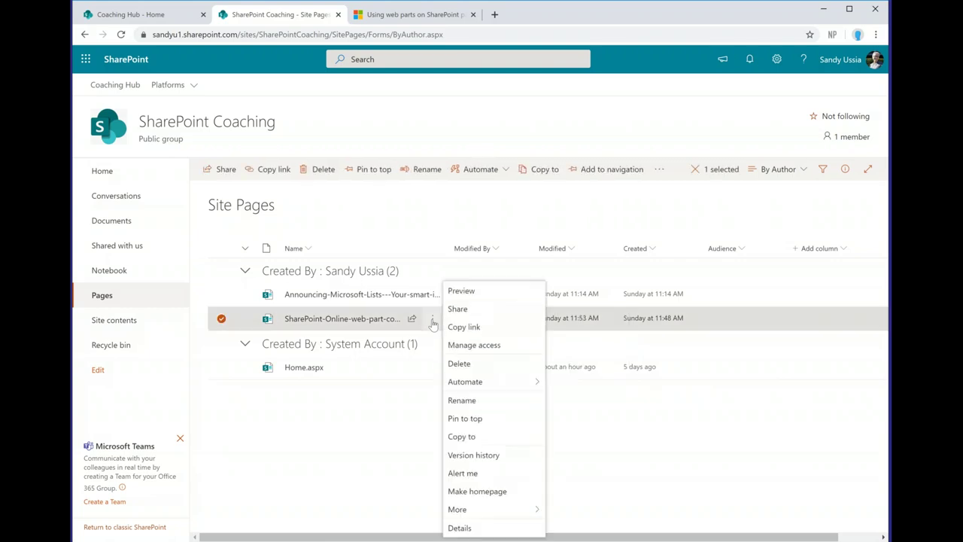
{"action": "left_click", "coordinate": [459, 527]}
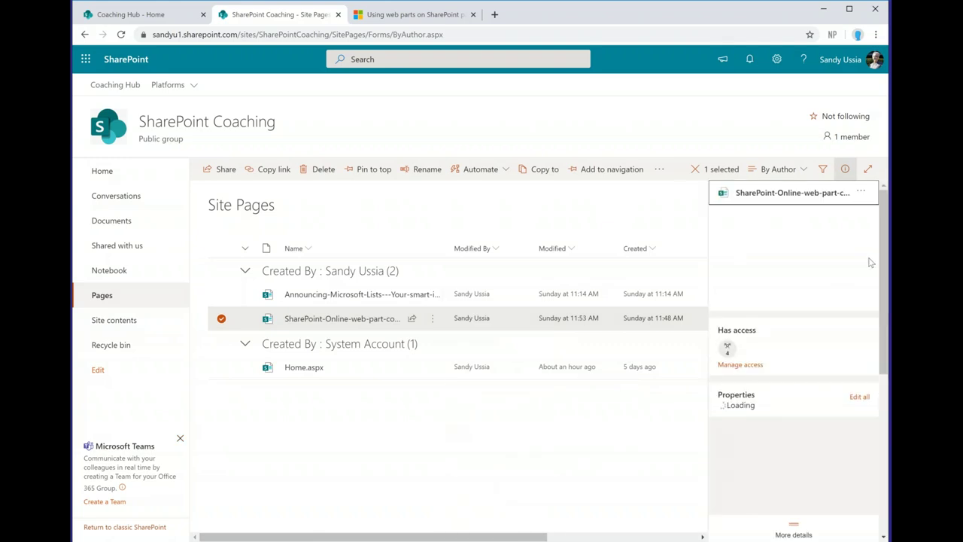
{"action": "scroll", "coordinate": [887, 236], "scroll_direction": "down", "scroll_amount": 6}
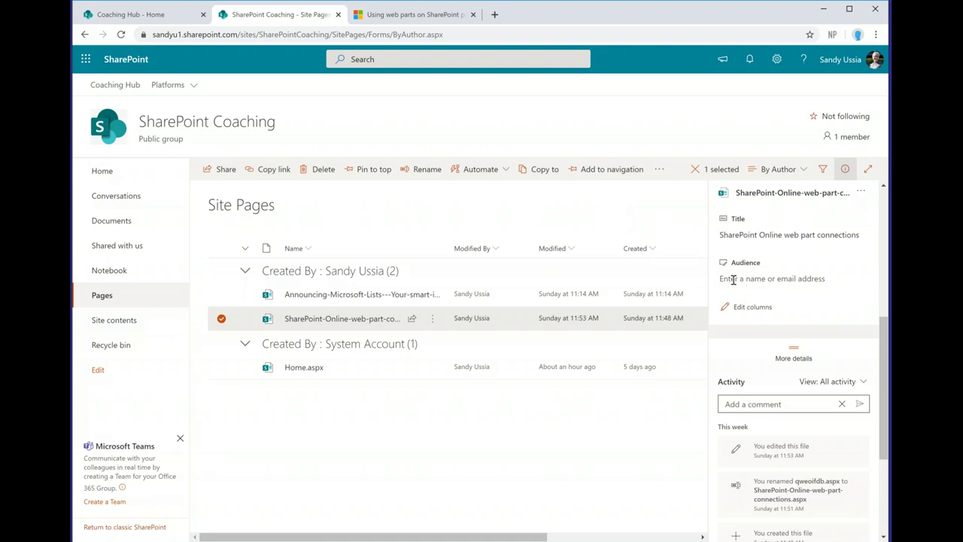
{"action": "left_click", "coordinate": [734, 280]}
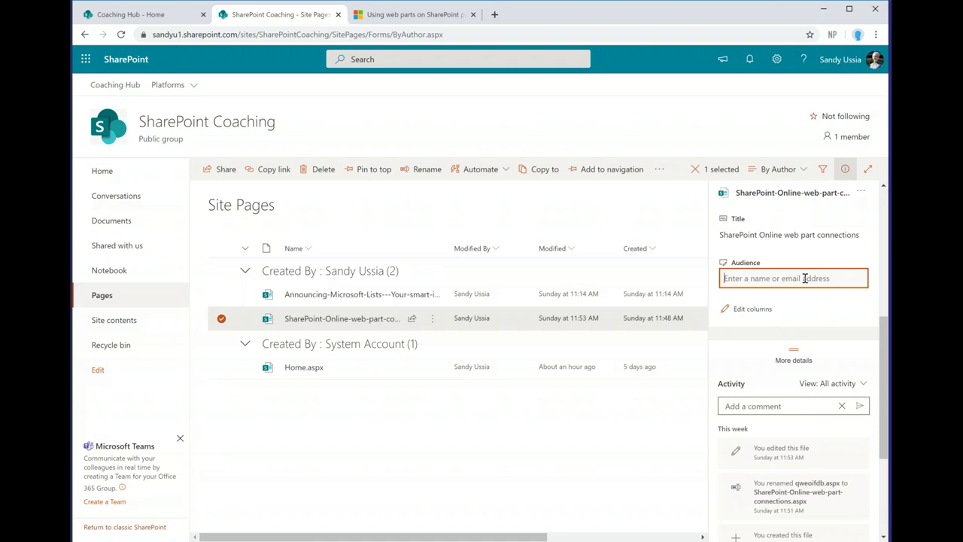
{"action": "left_click", "coordinate": [844, 171]}
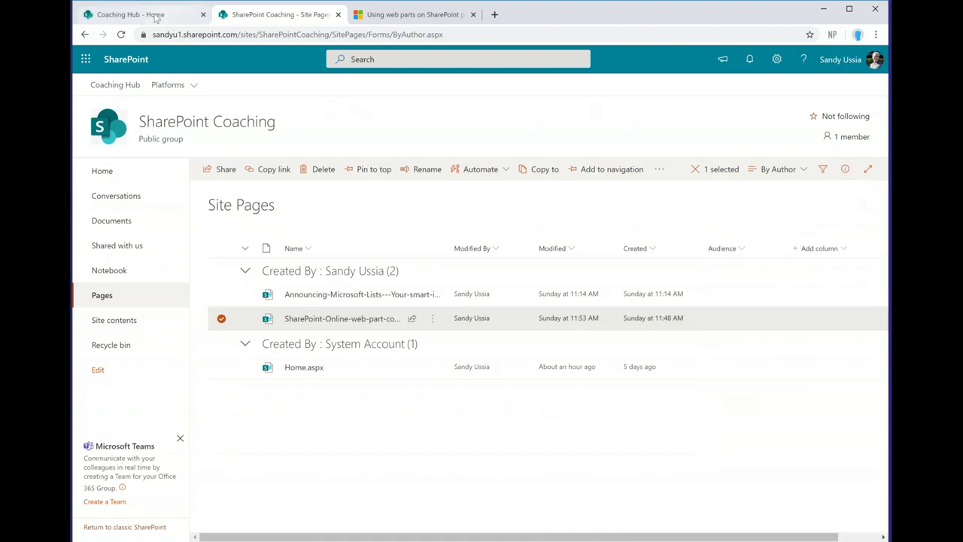
Step: Switch back to the Coaching Hub - Home tab, still in edit mode below the News web part
{"action": "left_click", "coordinate": [156, 15]}
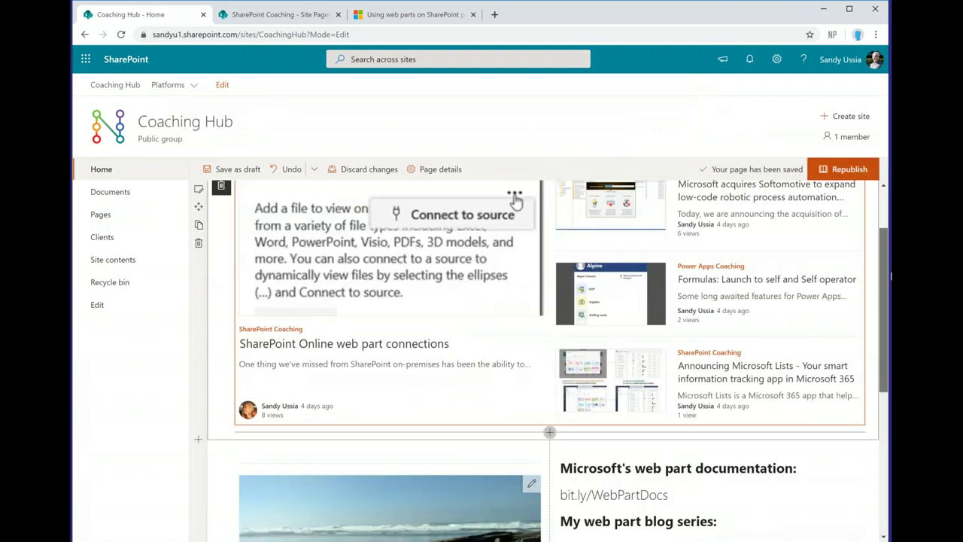
{"action": "scroll", "coordinate": [549, 361], "scroll_direction": "down", "scroll_amount": 4}
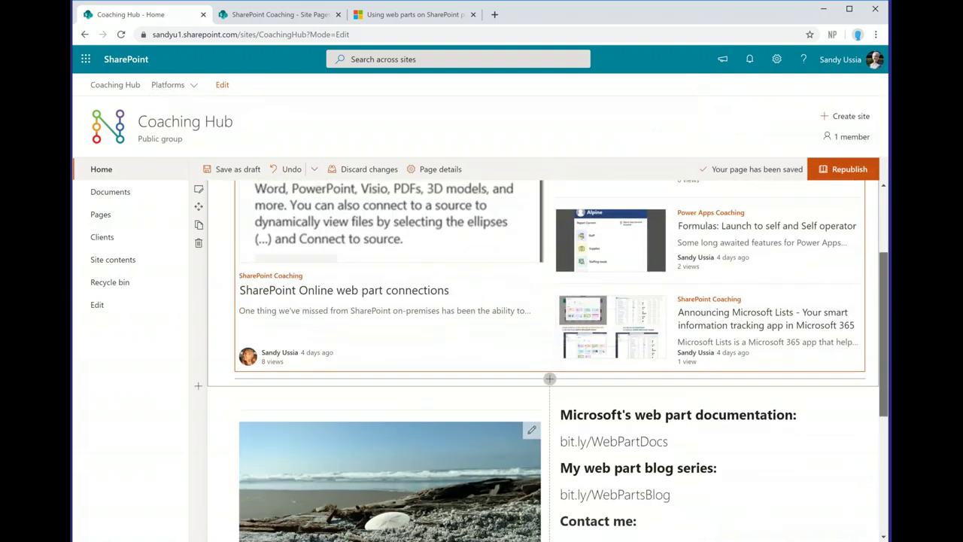
{"action": "scroll", "coordinate": [542, 360], "scroll_direction": "up", "scroll_amount": 1}
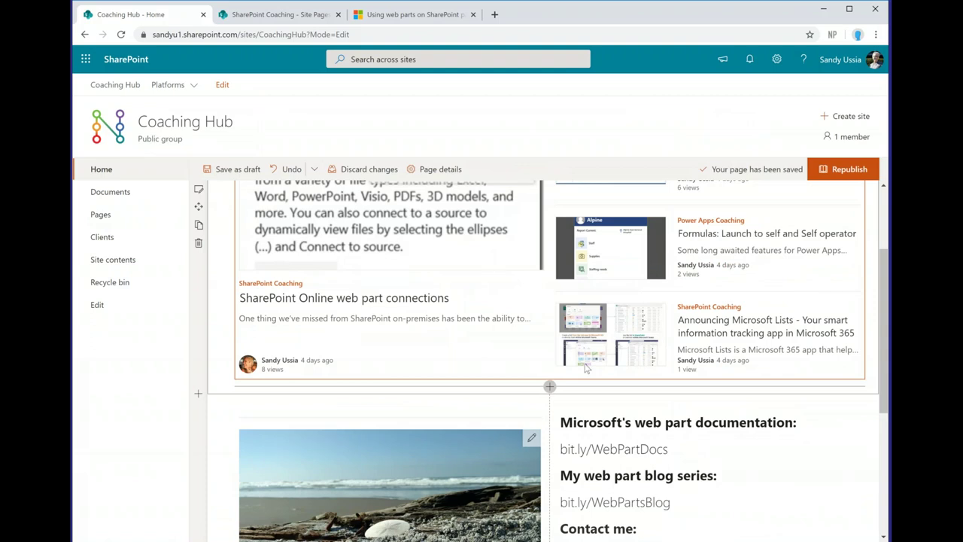
Step: Insert a Highlighted content web part below News, showing the most recent documents
{"action": "left_click", "coordinate": [550, 387]}
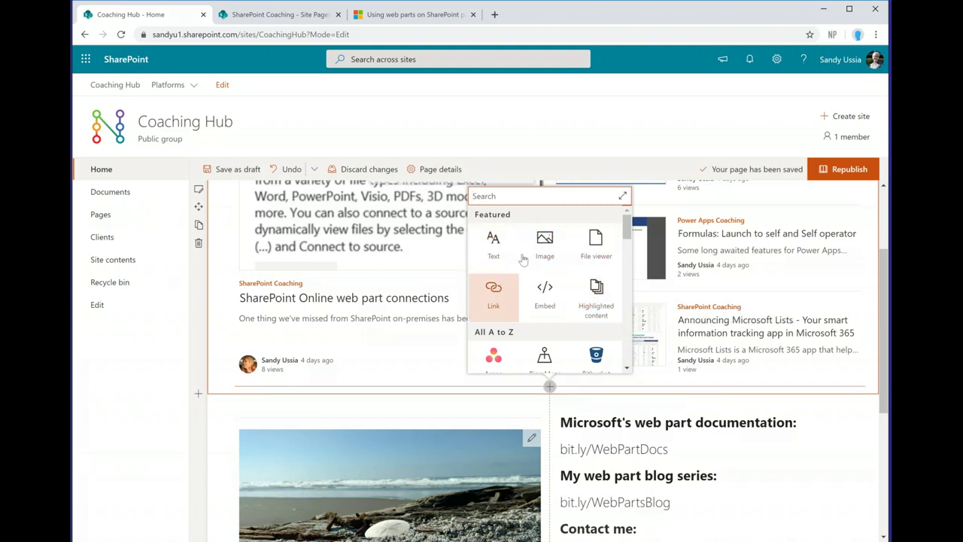
{"action": "left_click", "coordinate": [597, 299]}
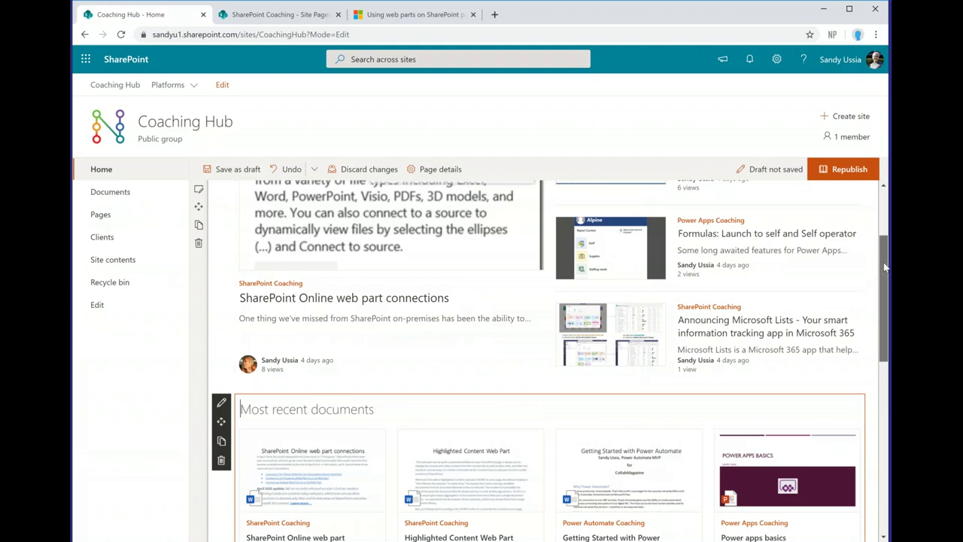
{"action": "left_click_drag", "start_coordinate": [883, 264], "coordinate": [886, 316]}
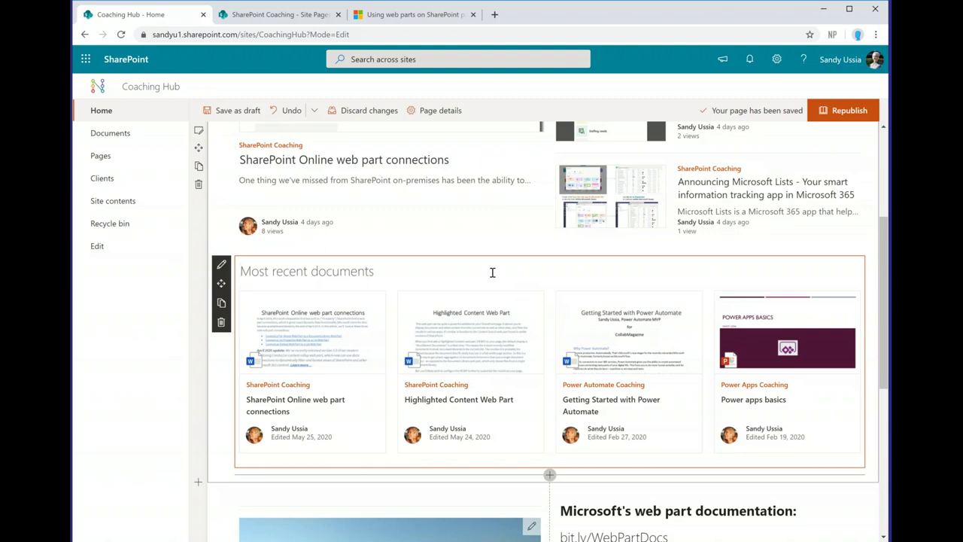
Step: Open the Most recent documents web part's settings and keep its source as All sites in the hub
{"action": "left_click", "coordinate": [221, 267]}
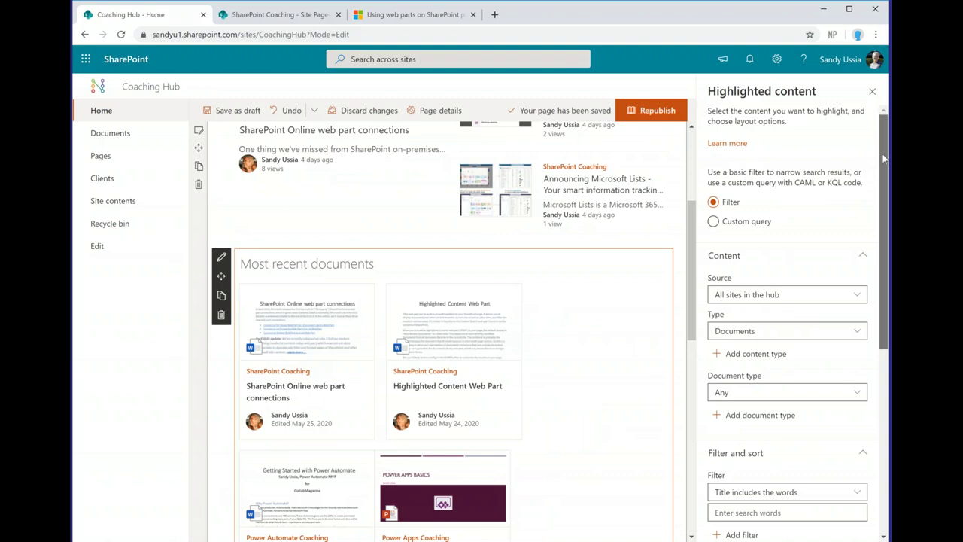
{"action": "left_click_drag", "start_coordinate": [884, 158], "coordinate": [884, 162]}
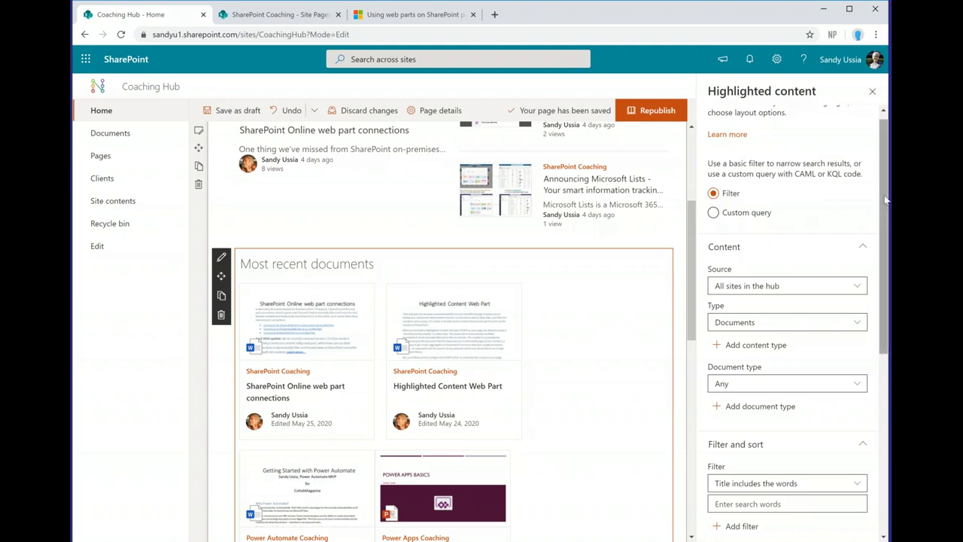
{"action": "left_click_drag", "start_coordinate": [886, 199], "coordinate": [884, 248]}
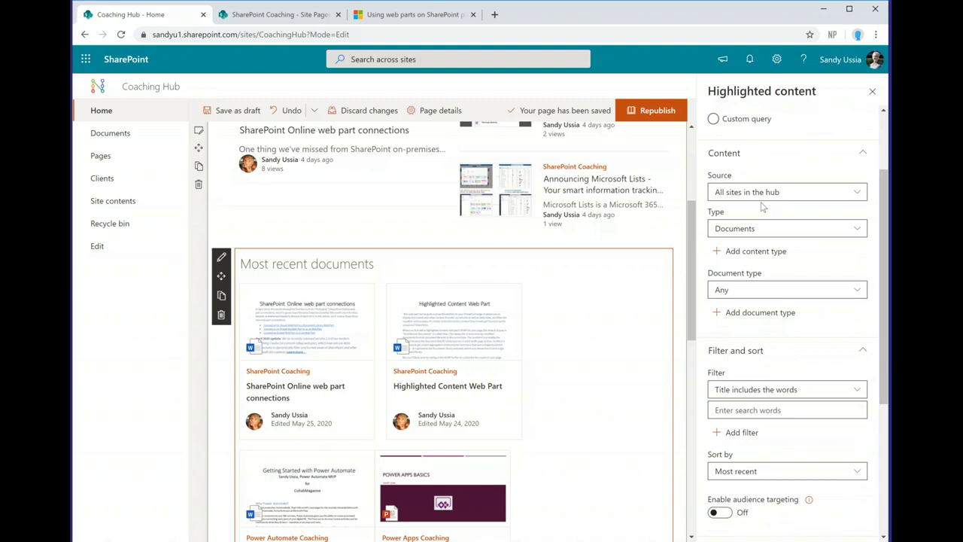
{"action": "left_click", "coordinate": [856, 195]}
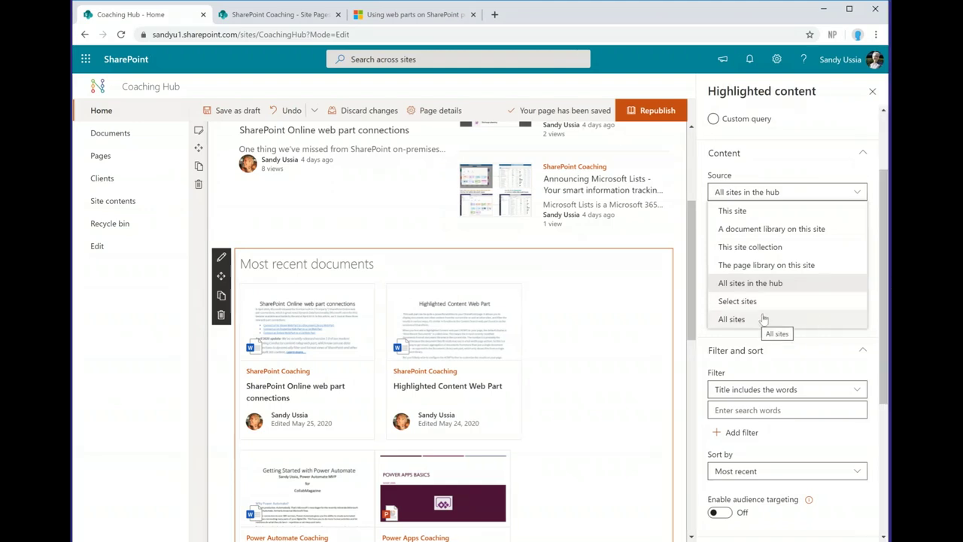
{"action": "left_click", "coordinate": [860, 193]}
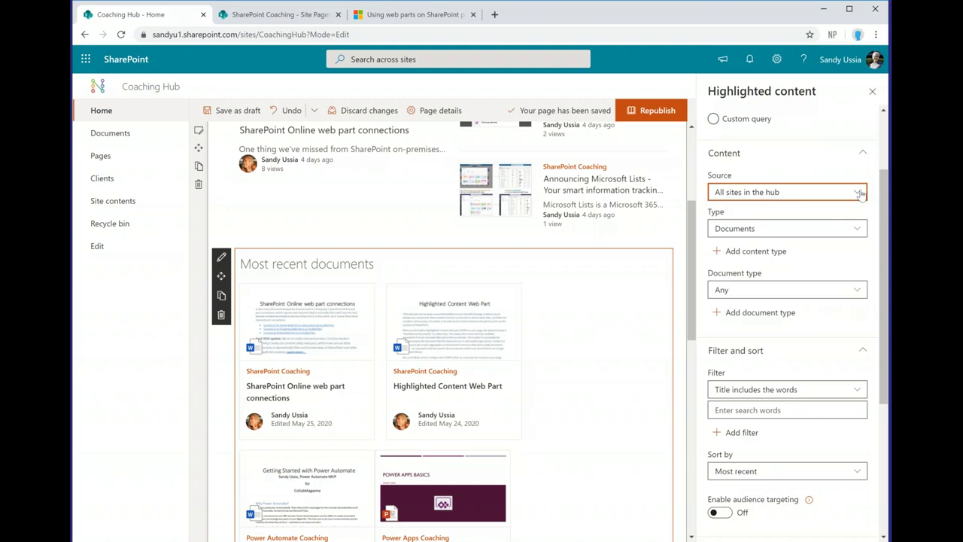
{"action": "left_click", "coordinate": [856, 229]}
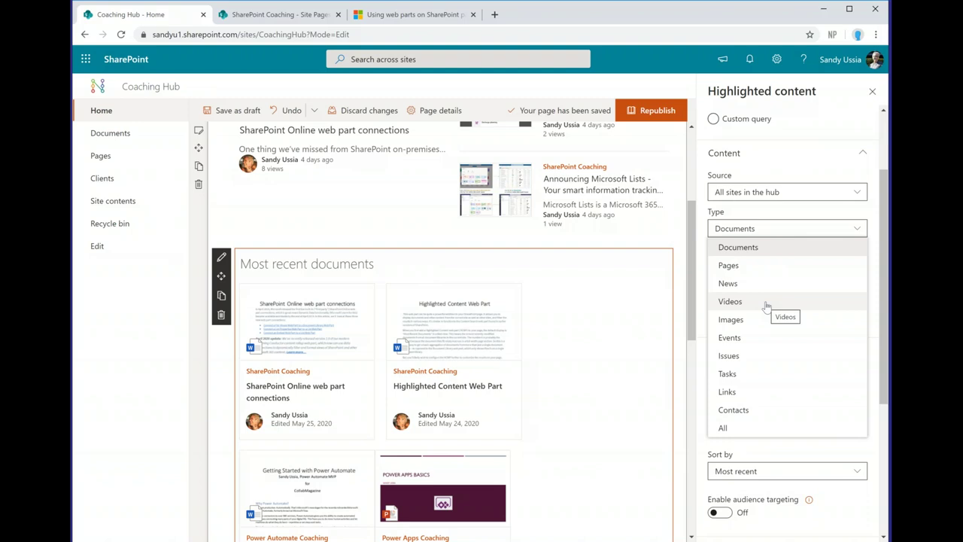
{"action": "left_click", "coordinate": [876, 243]}
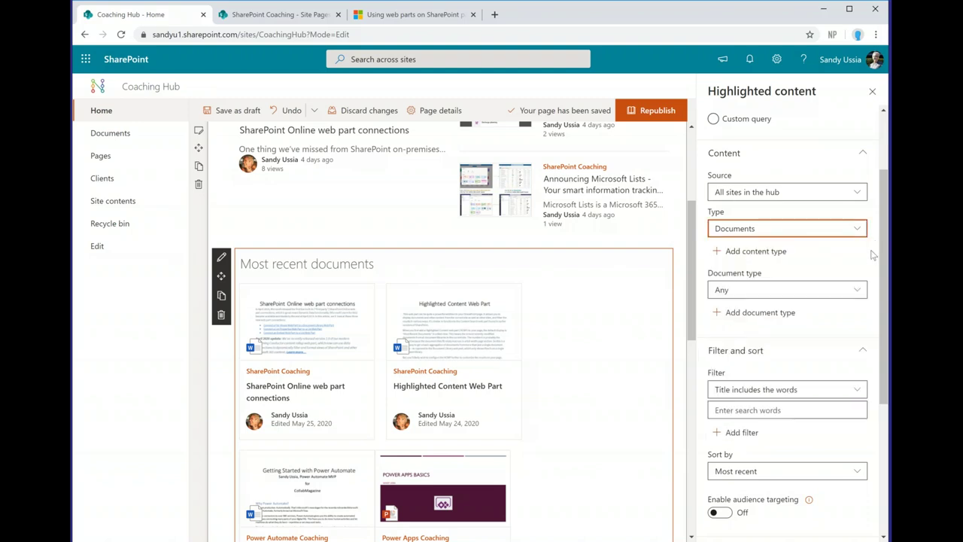
{"action": "left_click", "coordinate": [857, 292]}
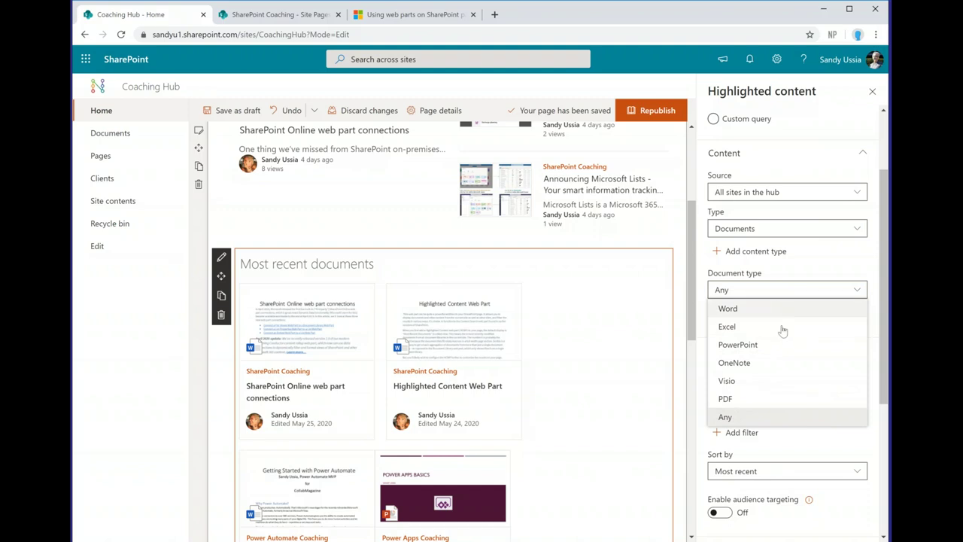
{"action": "left_click", "coordinate": [875, 269]}
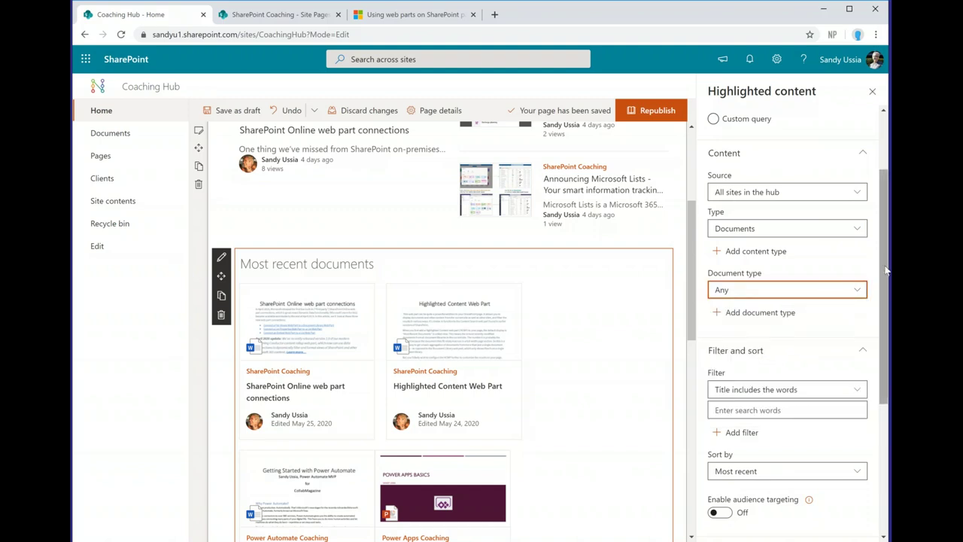
{"action": "scroll", "coordinate": [850, 248], "scroll_direction": "down", "scroll_amount": 1}
{"action": "left_click", "coordinate": [847, 216]}
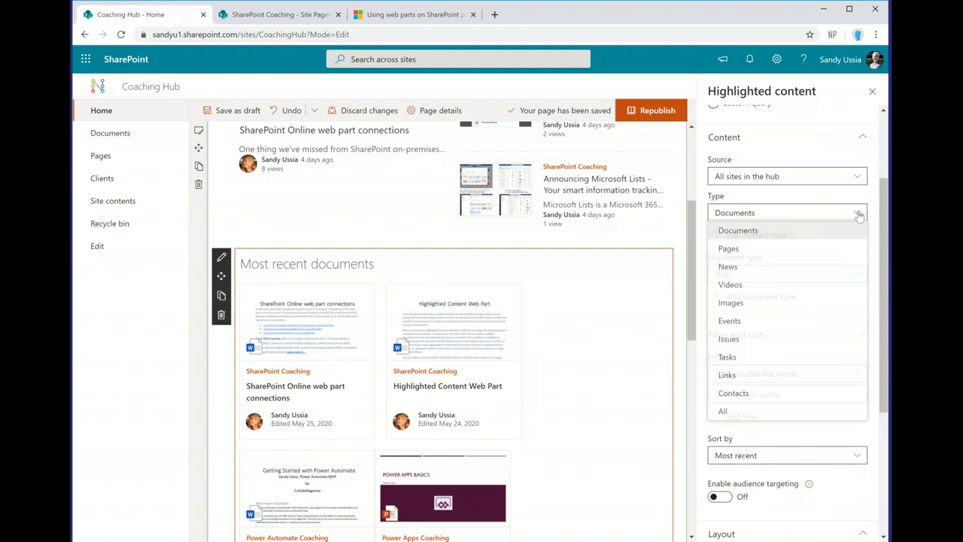
{"action": "left_click", "coordinate": [797, 288]}
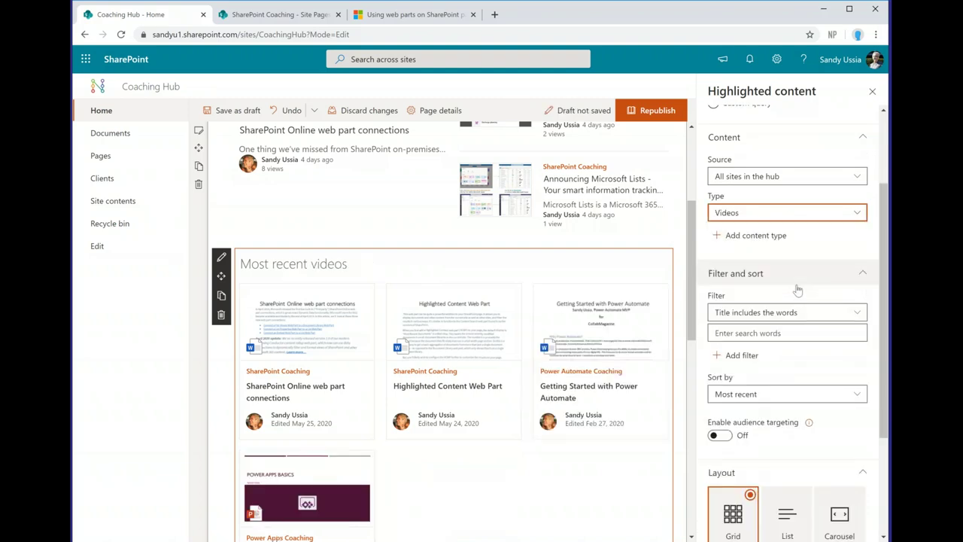
{"action": "left_click", "coordinate": [858, 216]}
{"action": "left_click", "coordinate": [823, 236]}
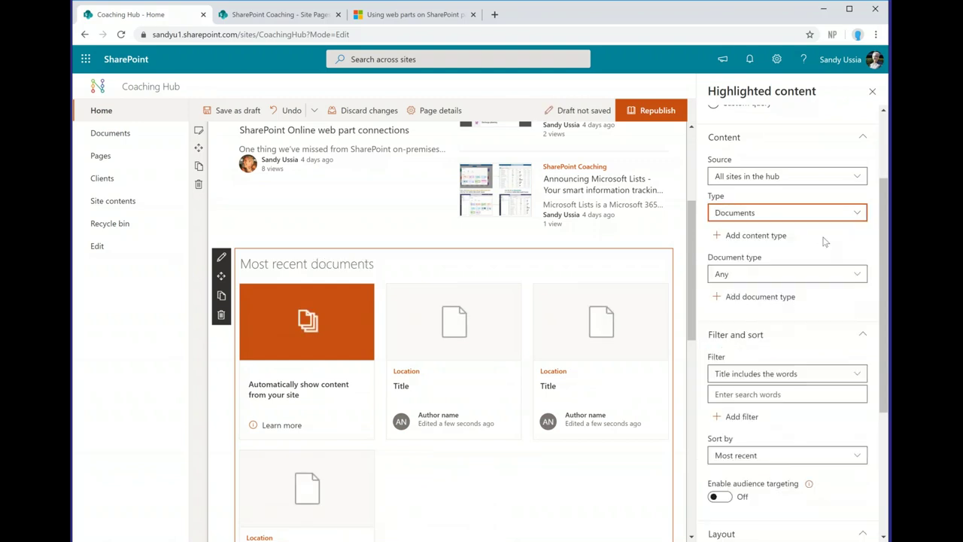
{"action": "left_click_drag", "start_coordinate": [883, 228], "coordinate": [879, 333]}
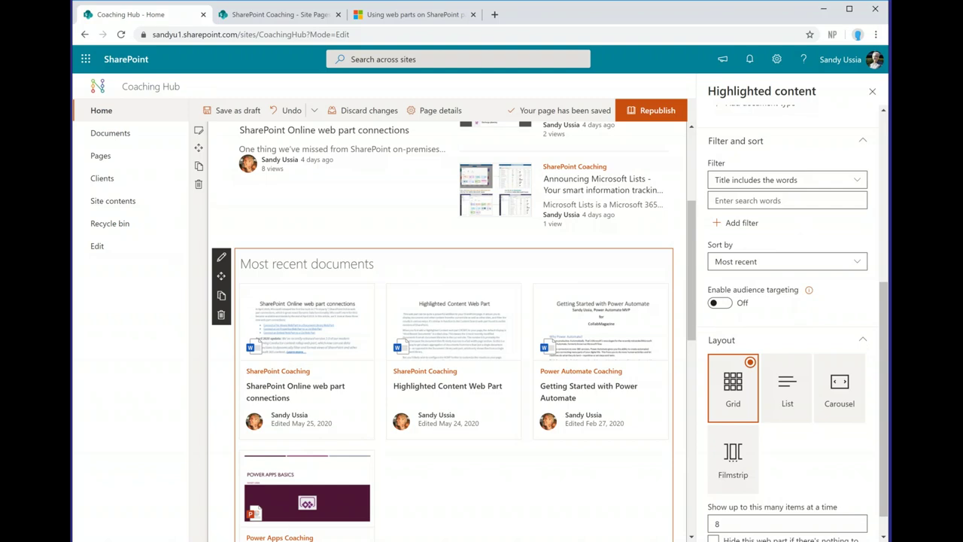
{"action": "left_click", "coordinate": [857, 181]}
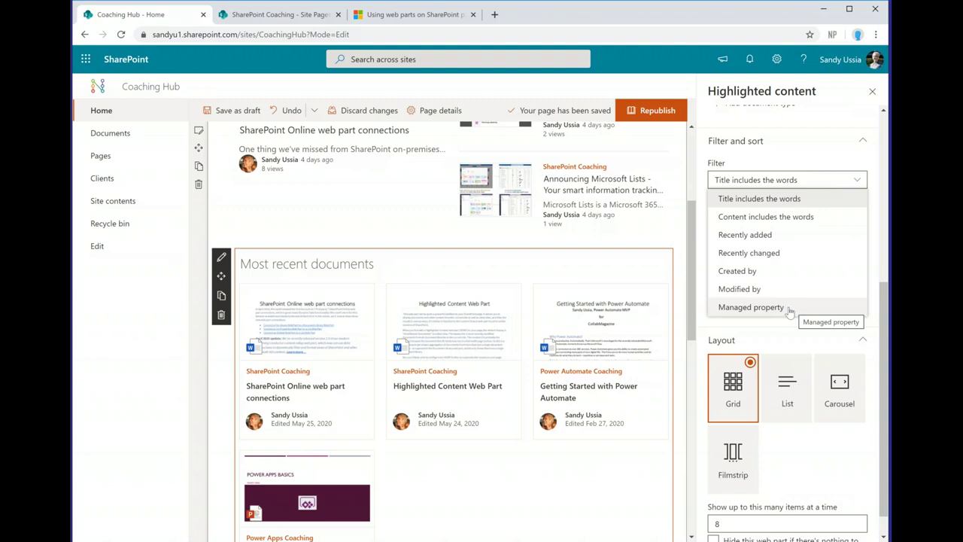
{"action": "left_click", "coordinate": [836, 166]}
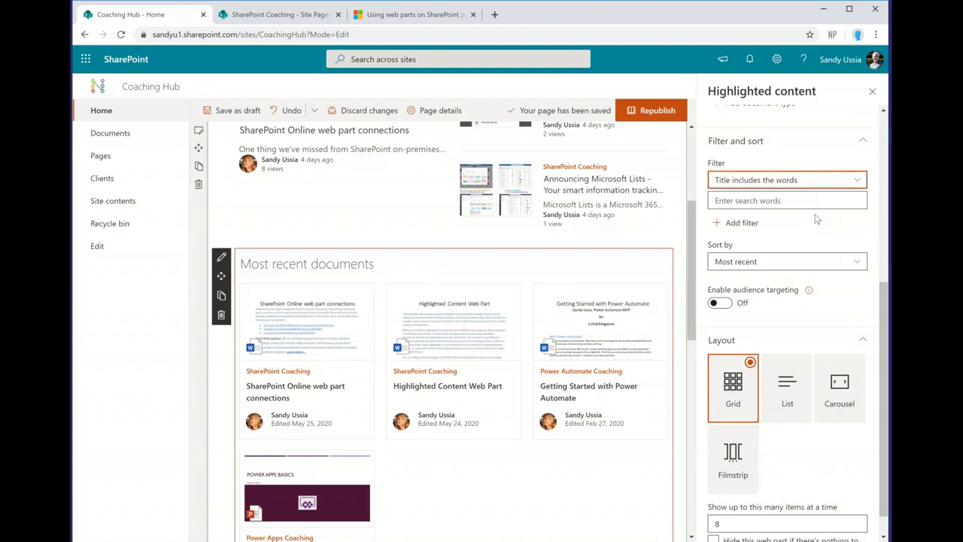
{"action": "left_click", "coordinate": [856, 263]}
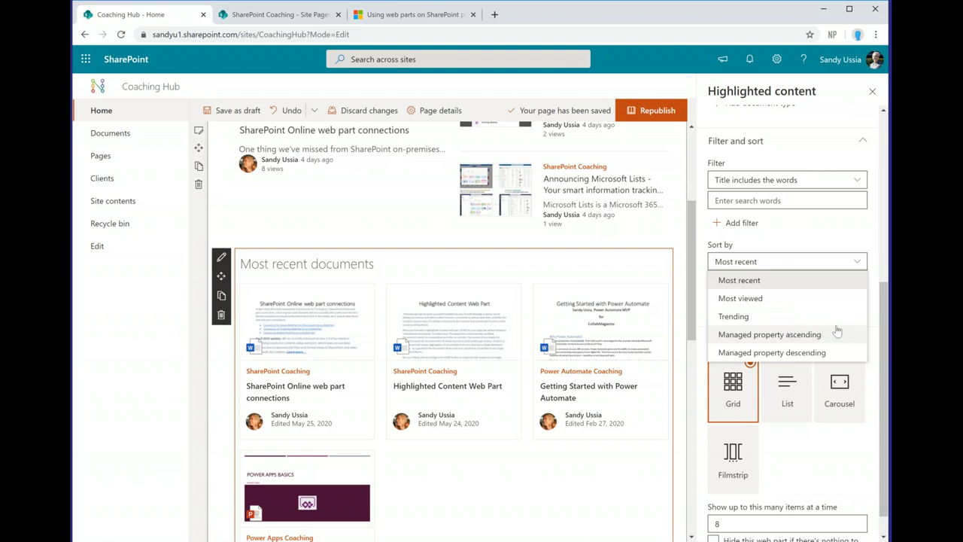
{"action": "key", "text": "Escape"}
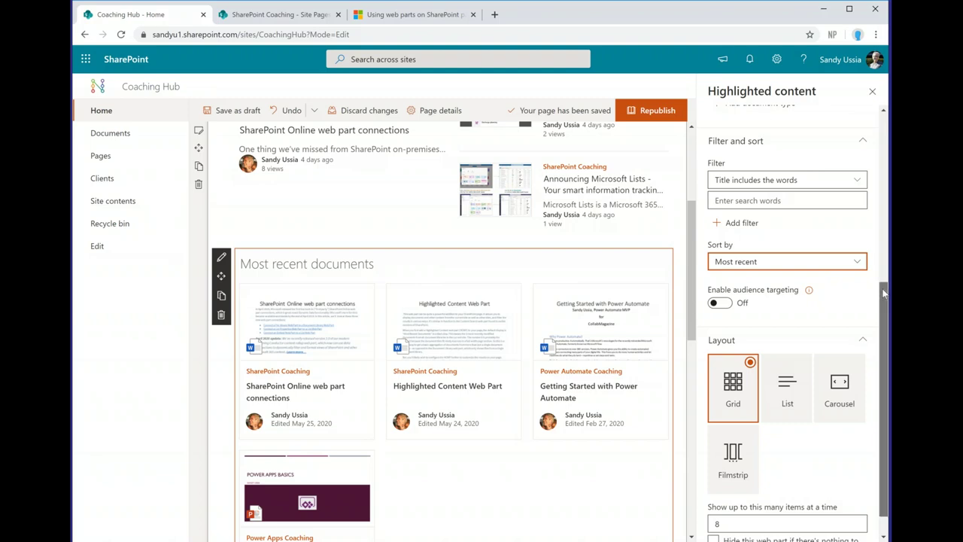
Step: Try the List layout for the documents, return to Grid, and close the Highlighted content settings
{"action": "scroll", "coordinate": [884, 293], "scroll_direction": "down", "scroll_amount": 1}
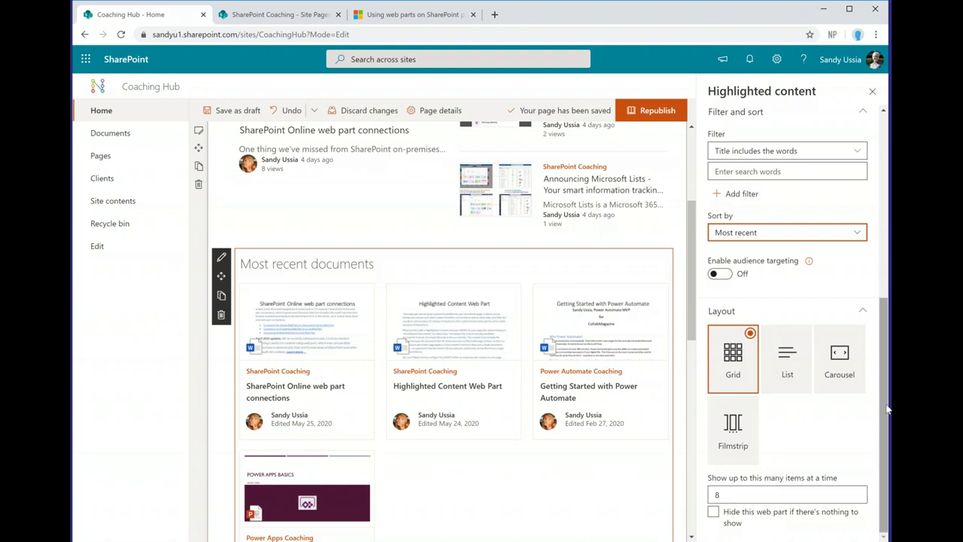
{"action": "left_click_drag", "start_coordinate": [886, 410], "coordinate": [886, 218]}
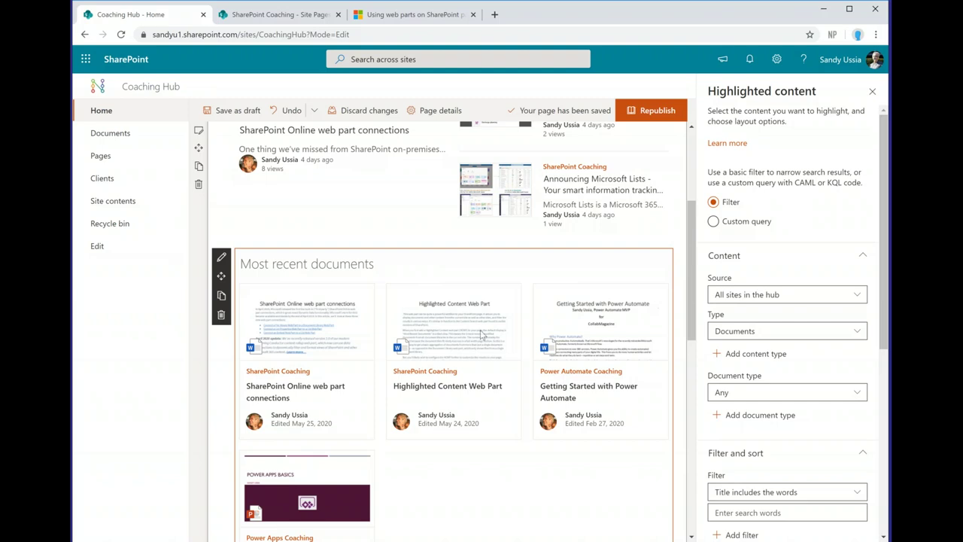
{"action": "left_click_drag", "start_coordinate": [887, 224], "coordinate": [886, 412]}
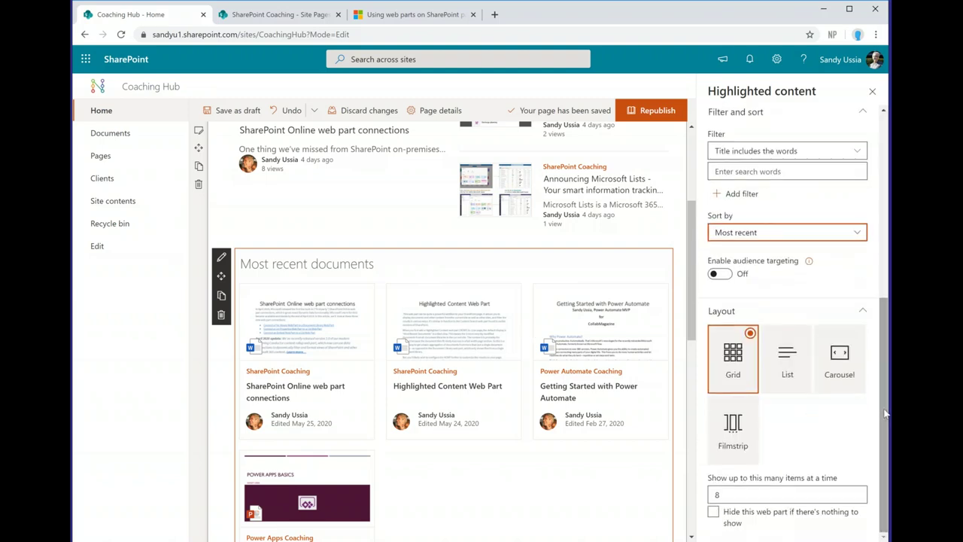
{"action": "left_click", "coordinate": [787, 358]}
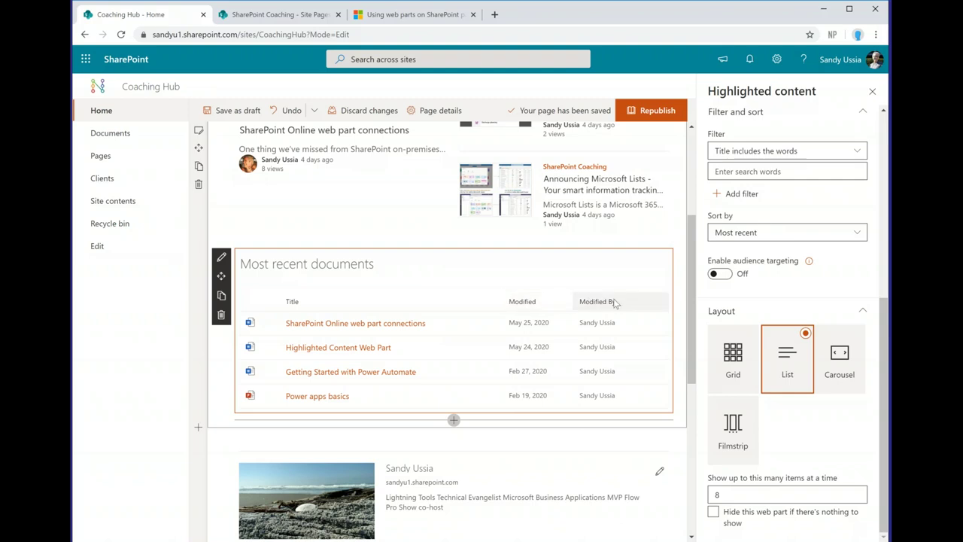
{"action": "left_click", "coordinate": [733, 361]}
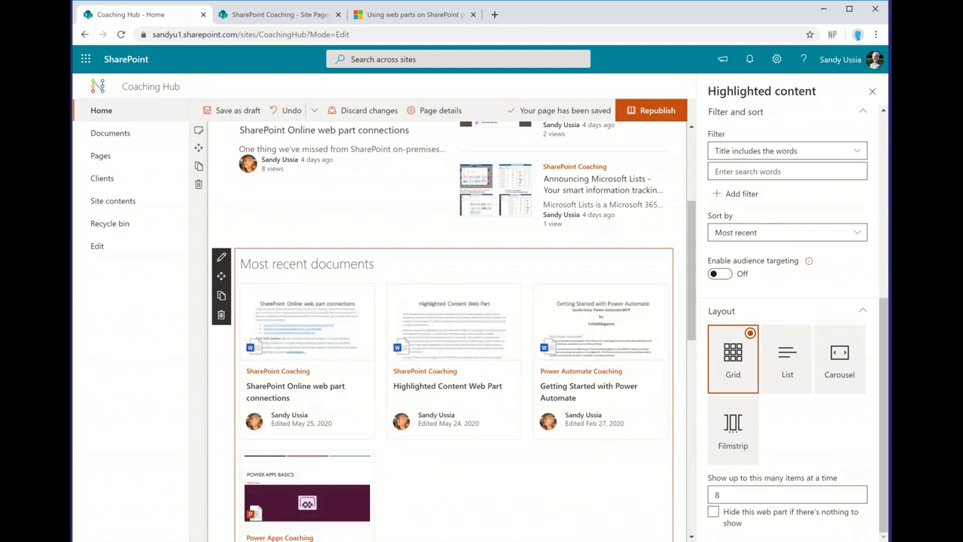
{"action": "left_click", "coordinate": [873, 92]}
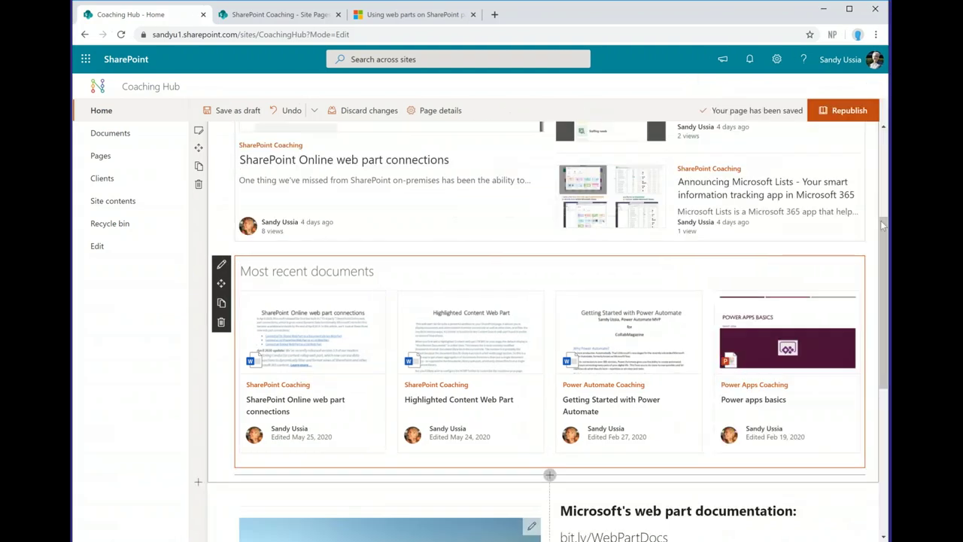
{"action": "scroll", "coordinate": [886, 233], "scroll_direction": "down", "scroll_amount": 1}
{"action": "scroll", "coordinate": [886, 290], "scroll_direction": "down", "scroll_amount": 2}
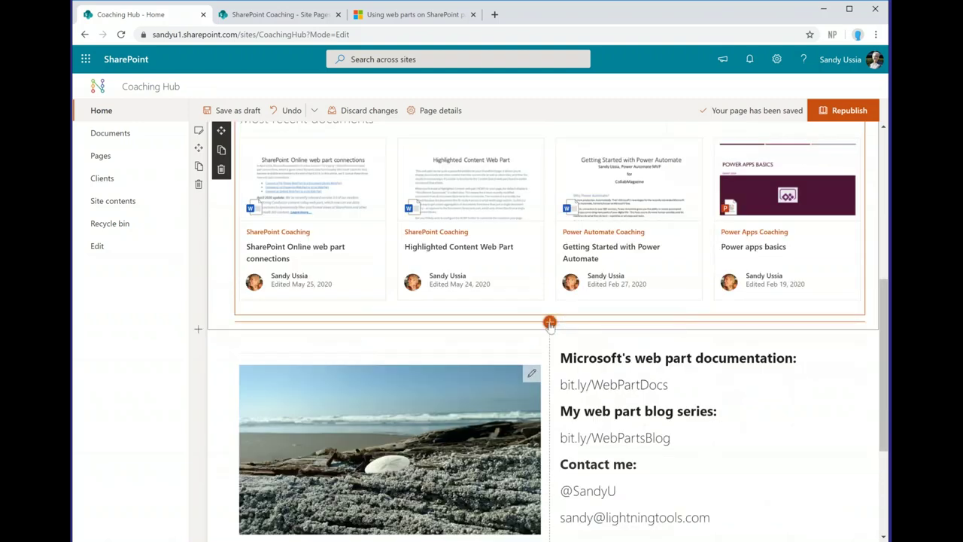
Step: Search 'site' in the toolbox below the documents and insert the Sites web part
{"action": "left_click", "coordinate": [549, 323]}
{"action": "type", "text": "site"}
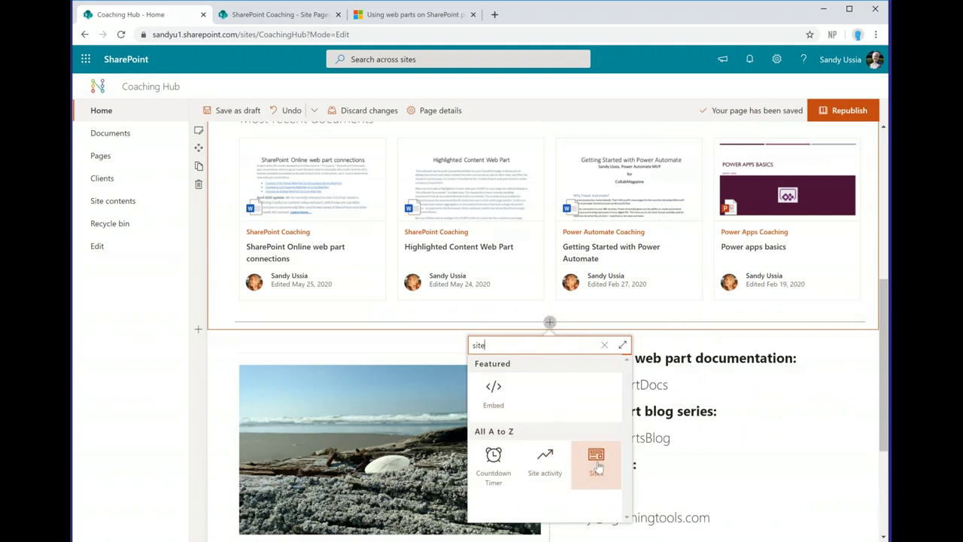
{"action": "left_click", "coordinate": [598, 468]}
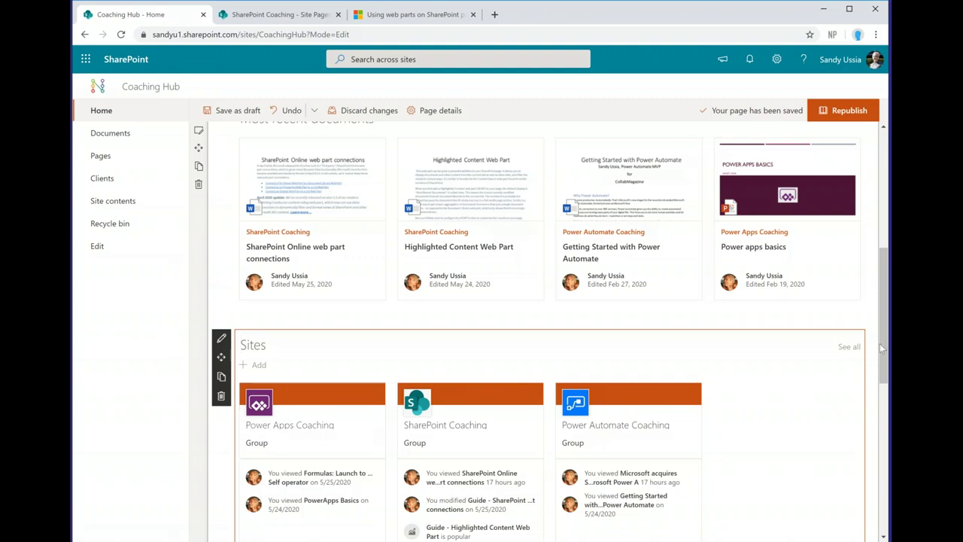
{"action": "mouse_move", "coordinate": [884, 352]}
{"action": "left_mouse_down"}
{"action": "mouse_move", "coordinate": [889, 376]}
{"action": "mouse_move", "coordinate": [889, 363]}
{"action": "left_mouse_up"}
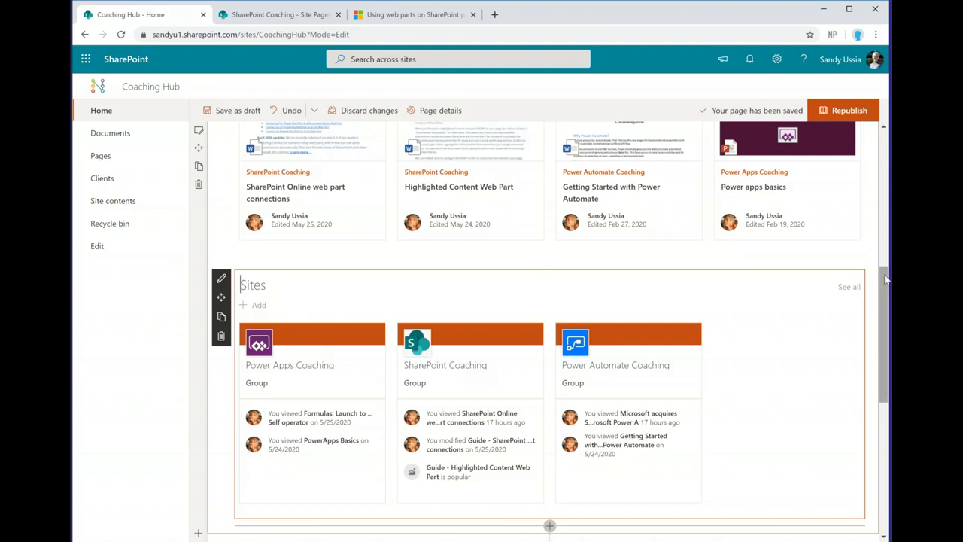
{"action": "mouse_move", "coordinate": [887, 281]}
{"action": "left_mouse_down"}
{"action": "mouse_move", "coordinate": [882, 135]}
{"action": "mouse_move", "coordinate": [886, 291]}
{"action": "left_mouse_up"}
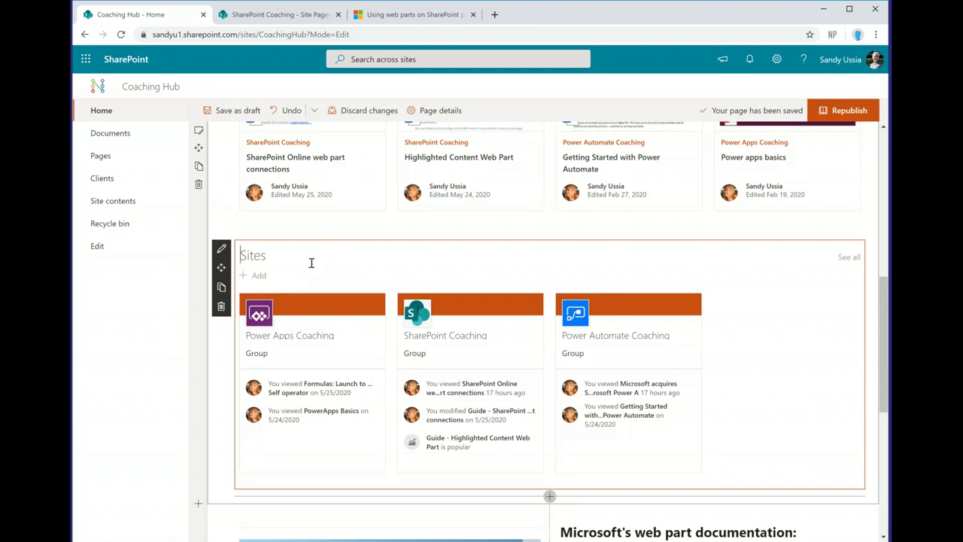
{"action": "left_click", "coordinate": [221, 252]}
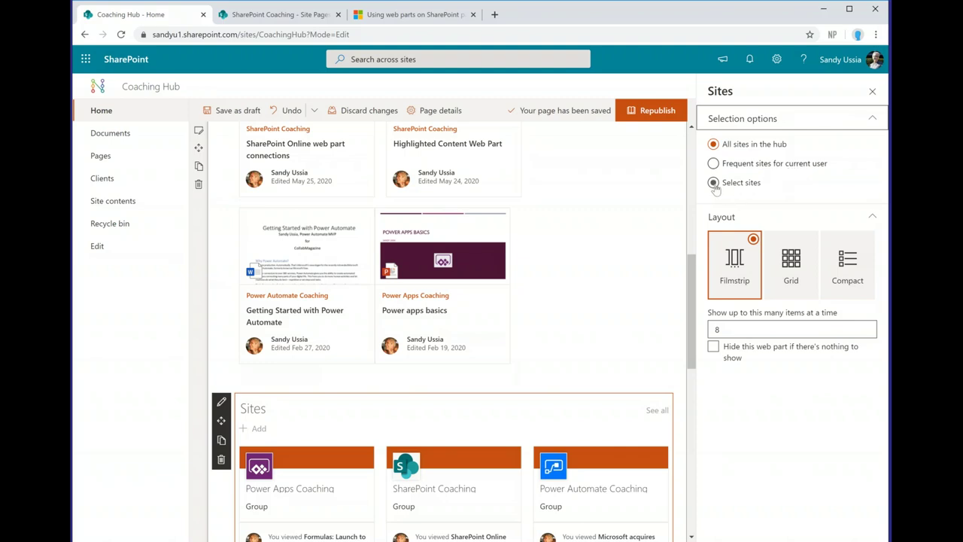
{"action": "left_click", "coordinate": [713, 183]}
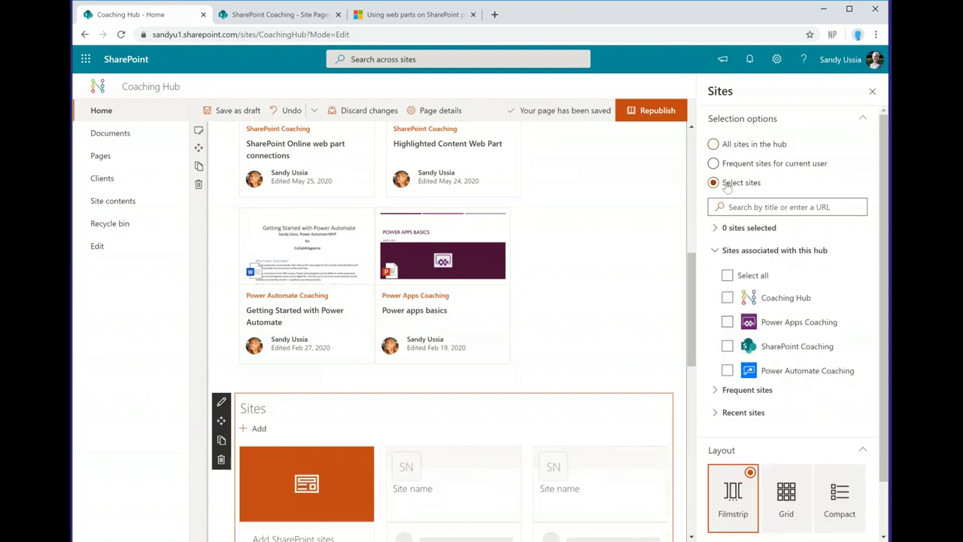
{"action": "left_click", "coordinate": [713, 144]}
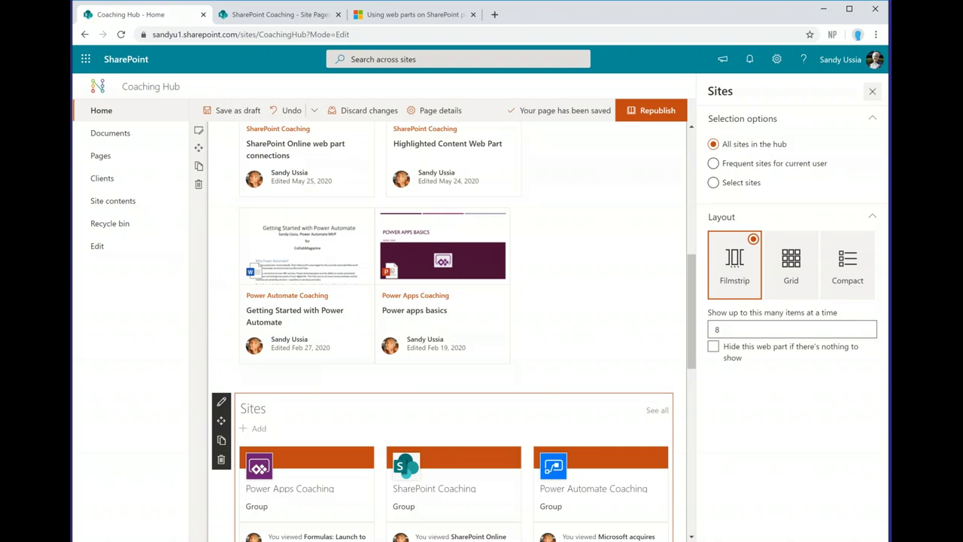
{"action": "left_click", "coordinate": [872, 91]}
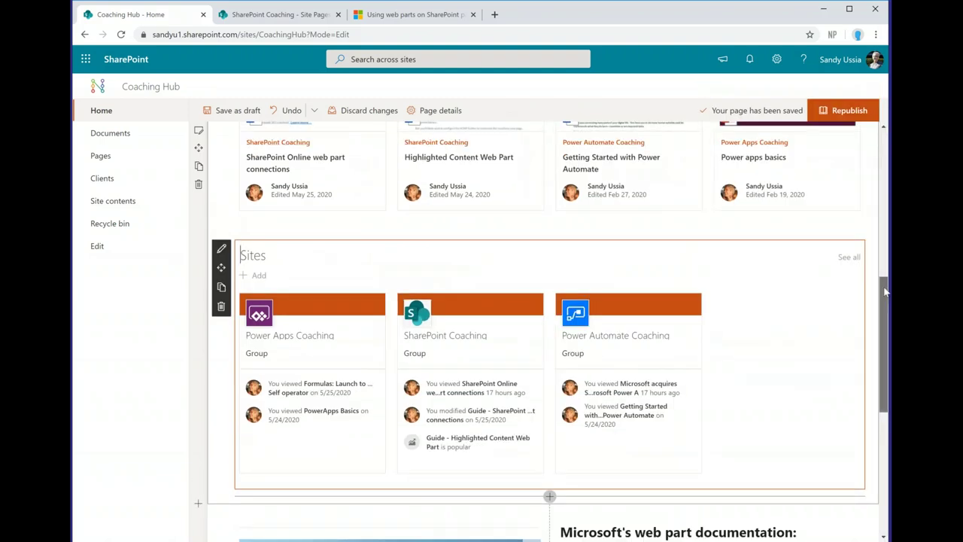
Step: Add a One-third right column section with a Soft background below the Sites web part
{"action": "left_click_drag", "start_coordinate": [885, 290], "coordinate": [888, 336]}
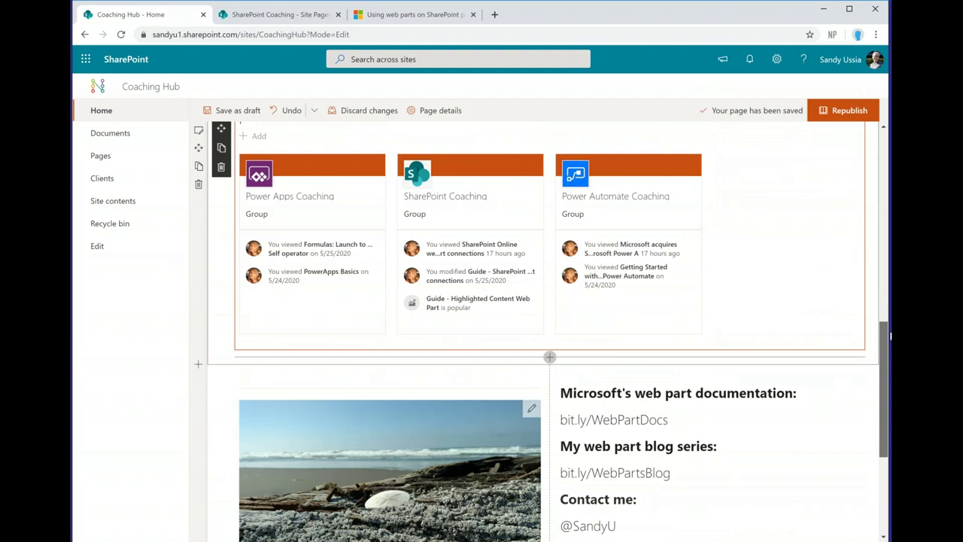
{"action": "left_click_drag", "start_coordinate": [889, 336], "coordinate": [889, 351]}
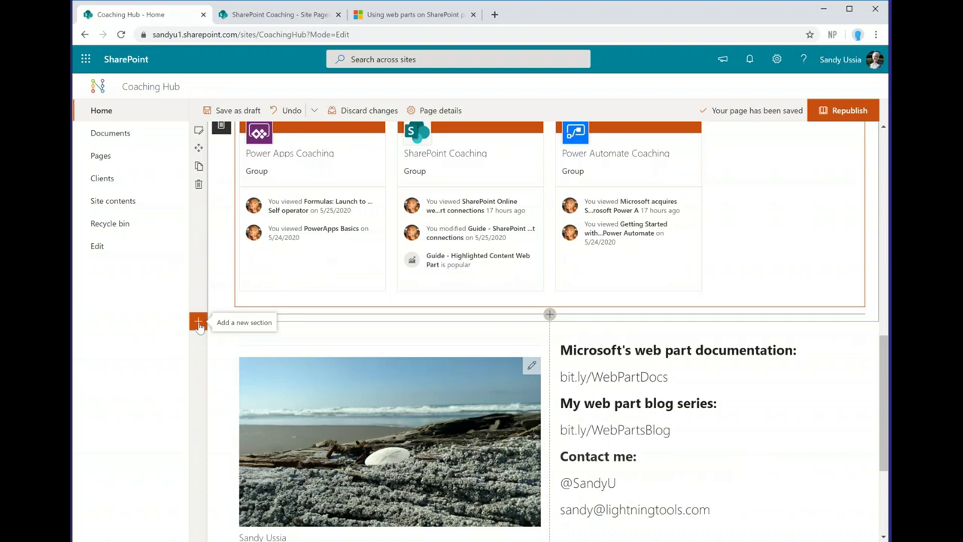
{"action": "left_click", "coordinate": [197, 324]}
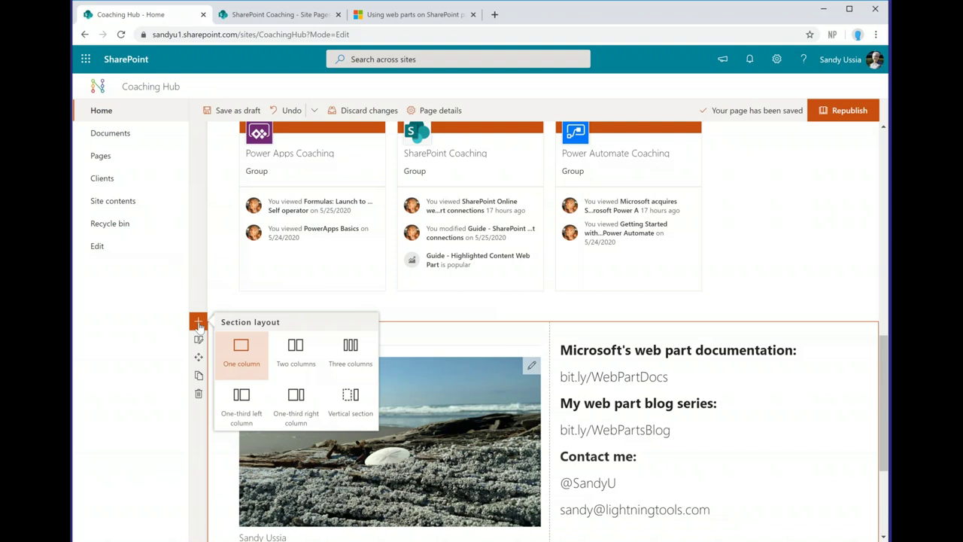
{"action": "left_click", "coordinate": [313, 404]}
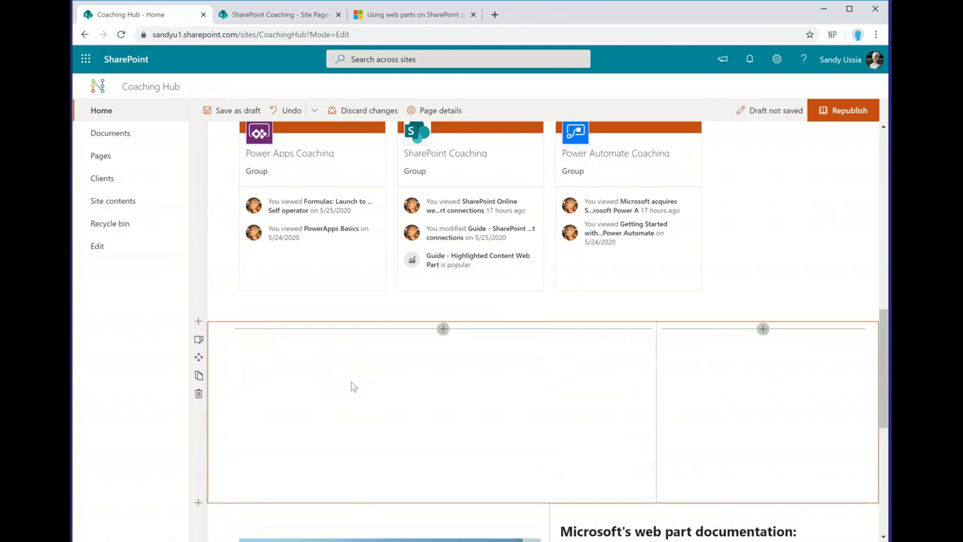
{"action": "left_click", "coordinate": [199, 339]}
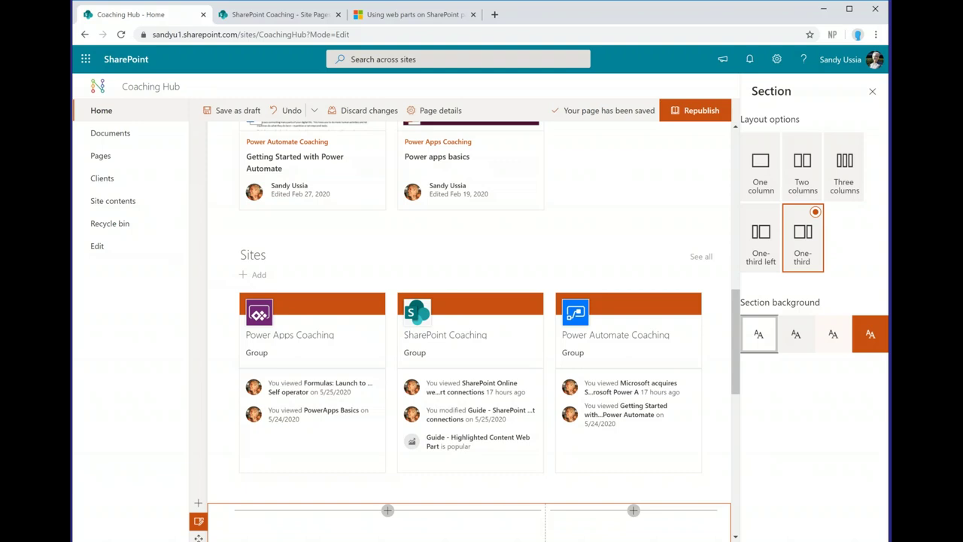
{"action": "left_click", "coordinate": [813, 339]}
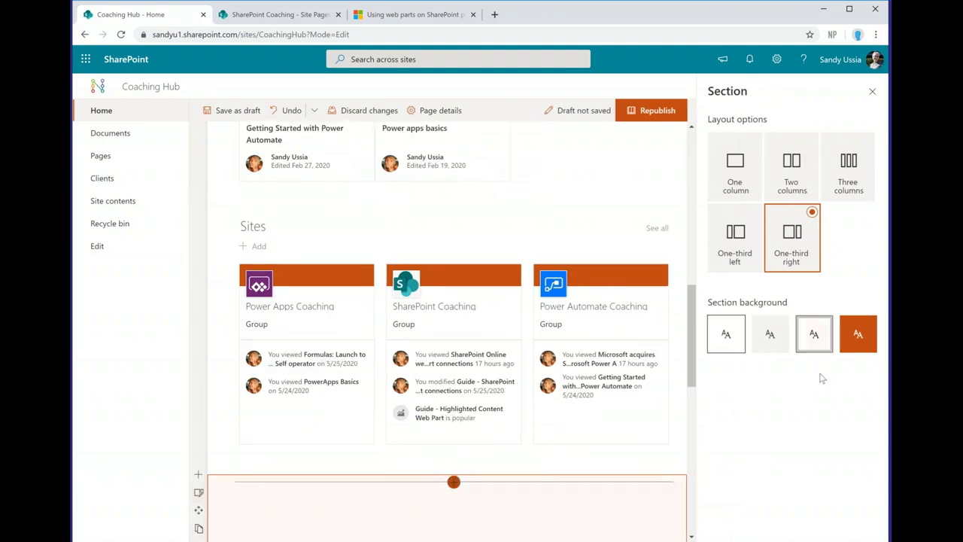
{"action": "left_click", "coordinate": [872, 92]}
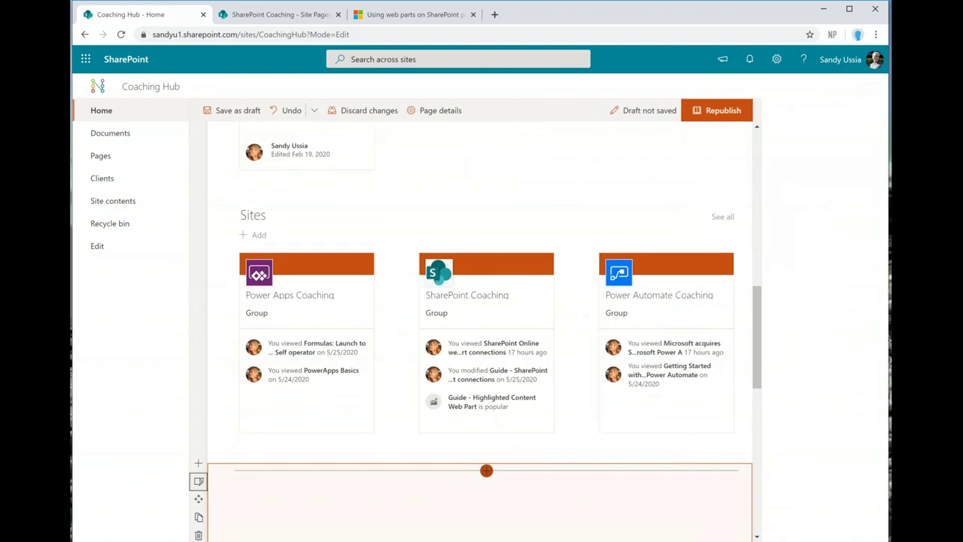
{"action": "scroll", "coordinate": [886, 335], "scroll_direction": "down", "scroll_amount": 2}
{"action": "scroll", "coordinate": [886, 335], "scroll_direction": "down", "scroll_amount": 1}
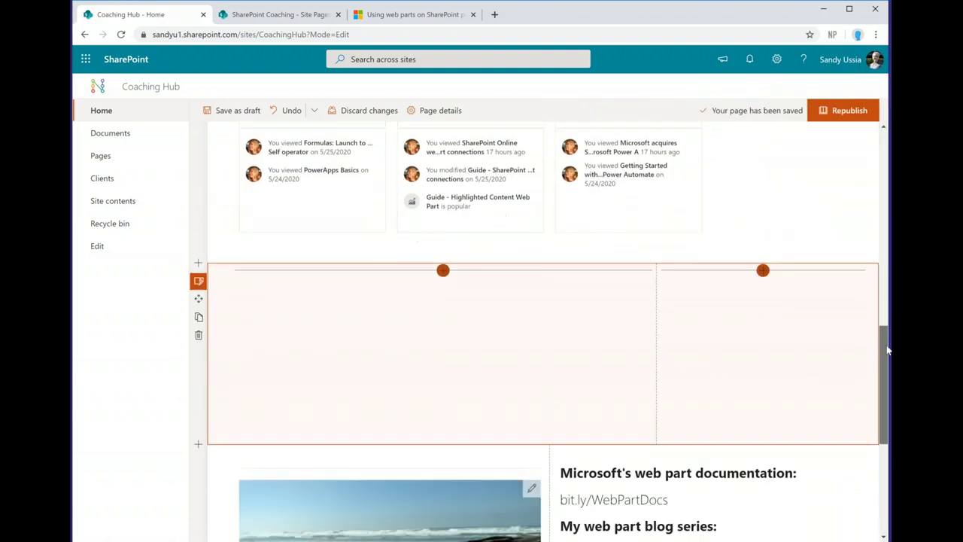
Step: Search 'cou' in the left column's toolbox and insert the Countdown Timer web part
{"action": "left_click", "coordinate": [443, 233]}
{"action": "type", "text": "count"}
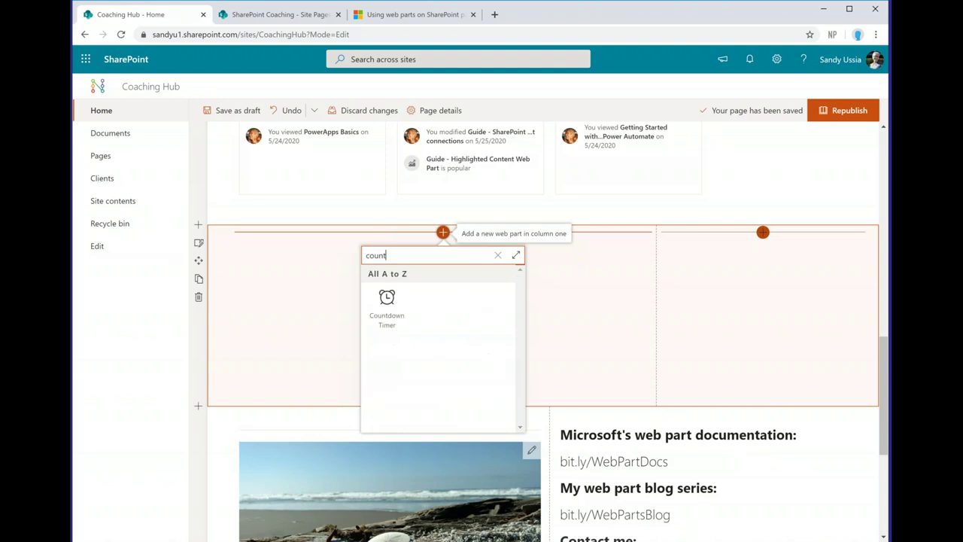
{"action": "left_click", "coordinate": [386, 306]}
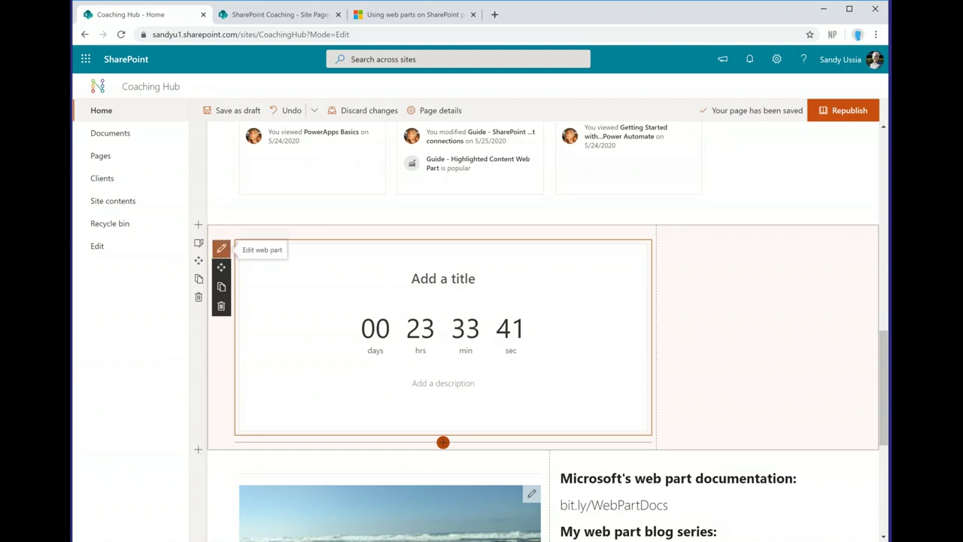
Step: Set the countdown date to June 4 and display it as Days, hours, minutes
{"action": "left_click", "coordinate": [221, 250]}
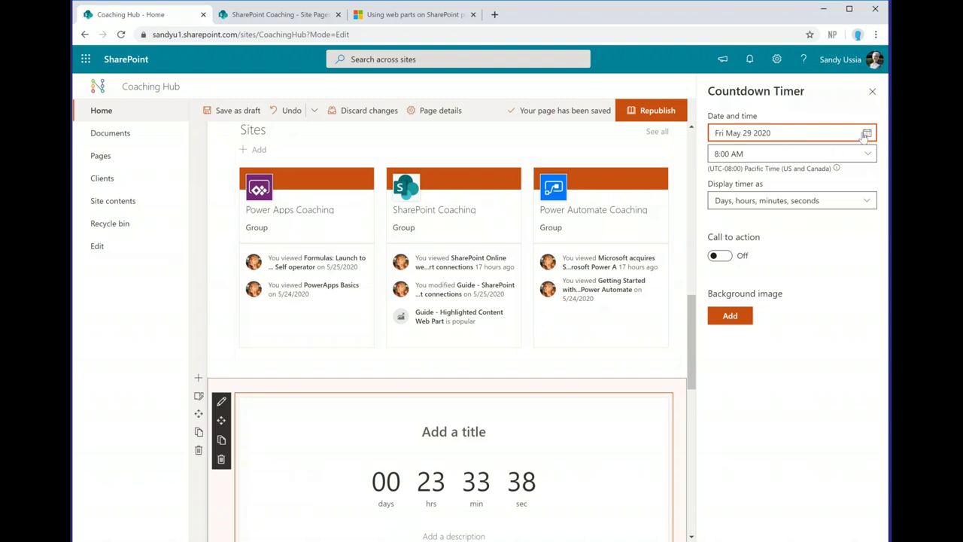
{"action": "left_click", "coordinate": [866, 135]}
{"action": "left_click", "coordinate": [713, 271]}
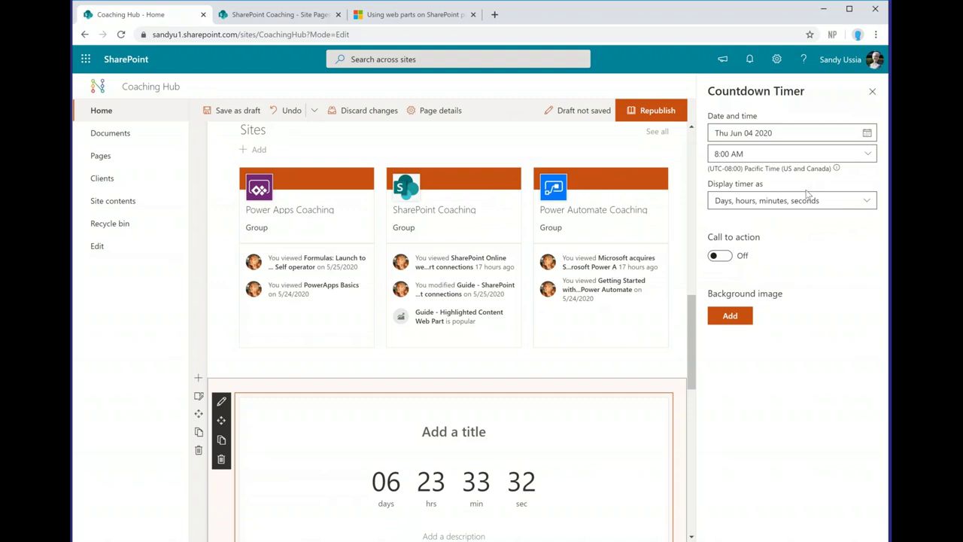
{"action": "left_click", "coordinate": [866, 200]}
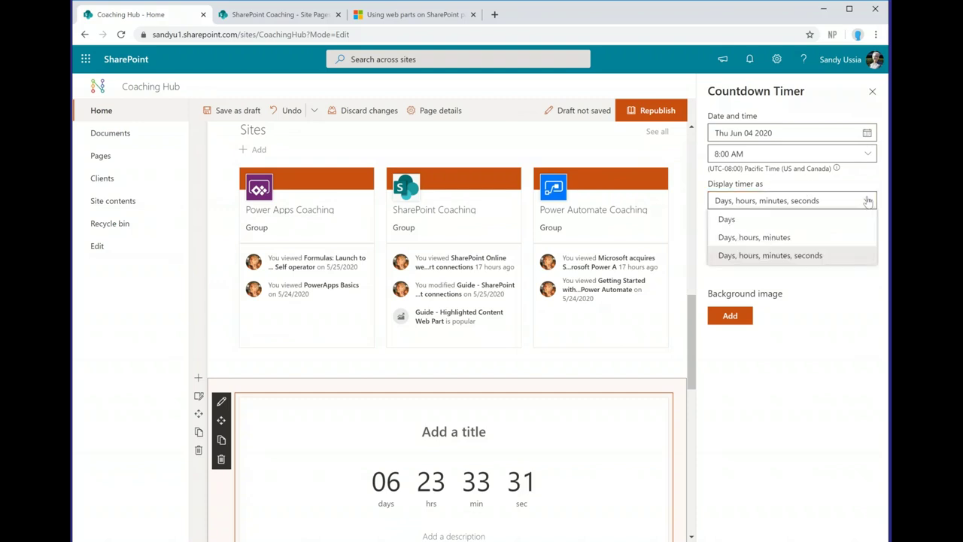
{"action": "left_click", "coordinate": [841, 221]}
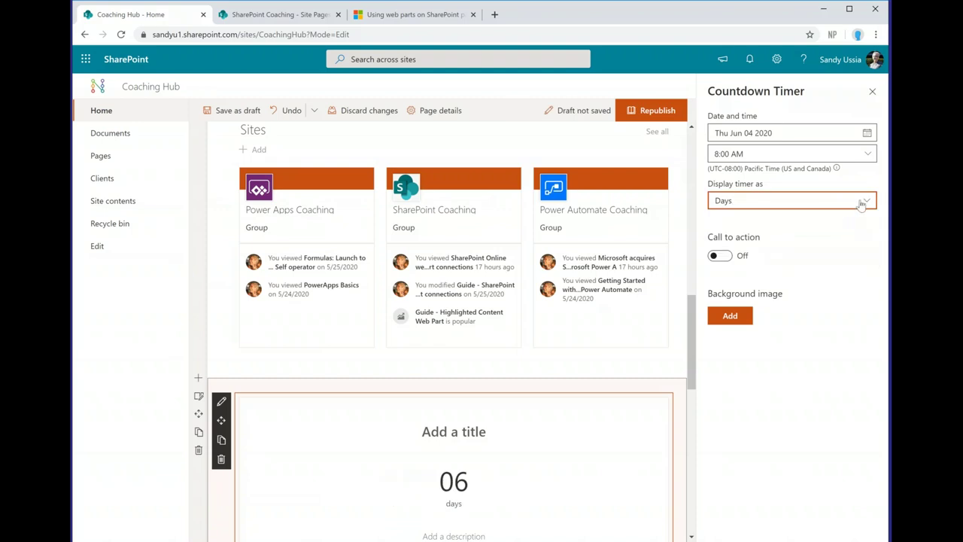
{"action": "left_click", "coordinate": [862, 201]}
{"action": "left_click", "coordinate": [831, 238]}
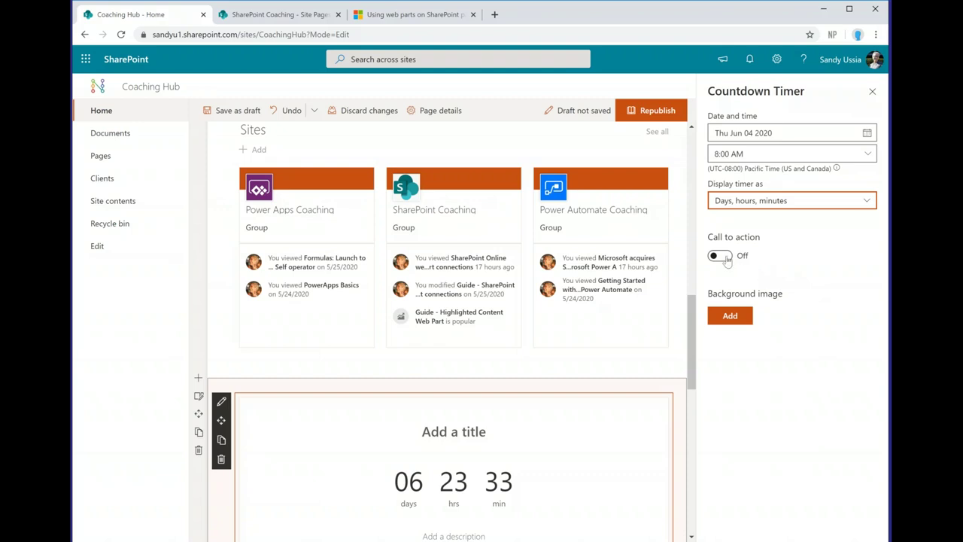
Step: Turn on the timer's call-to-action button and label it 'Register'
{"action": "left_click", "coordinate": [721, 256]}
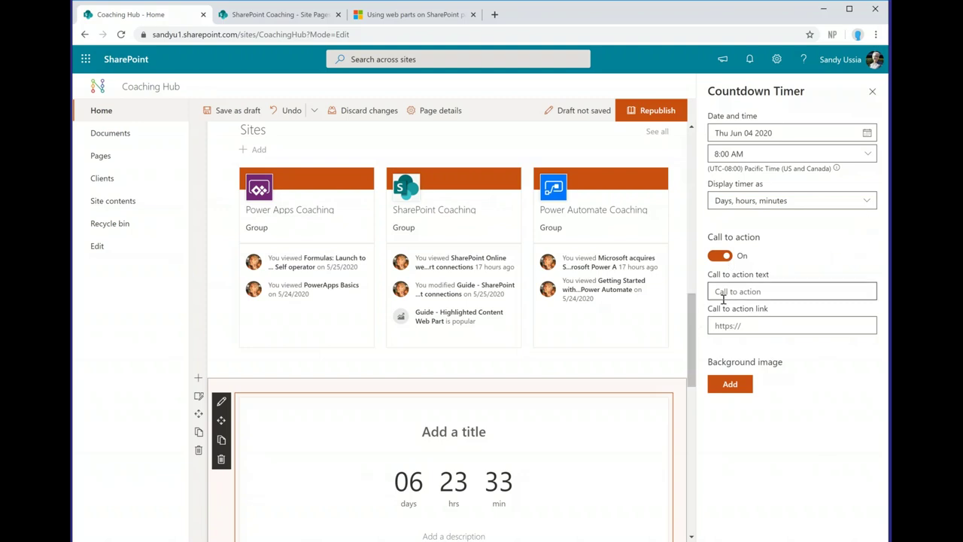
{"action": "scroll", "coordinate": [482, 421], "scroll_direction": "down", "scroll_amount": 2}
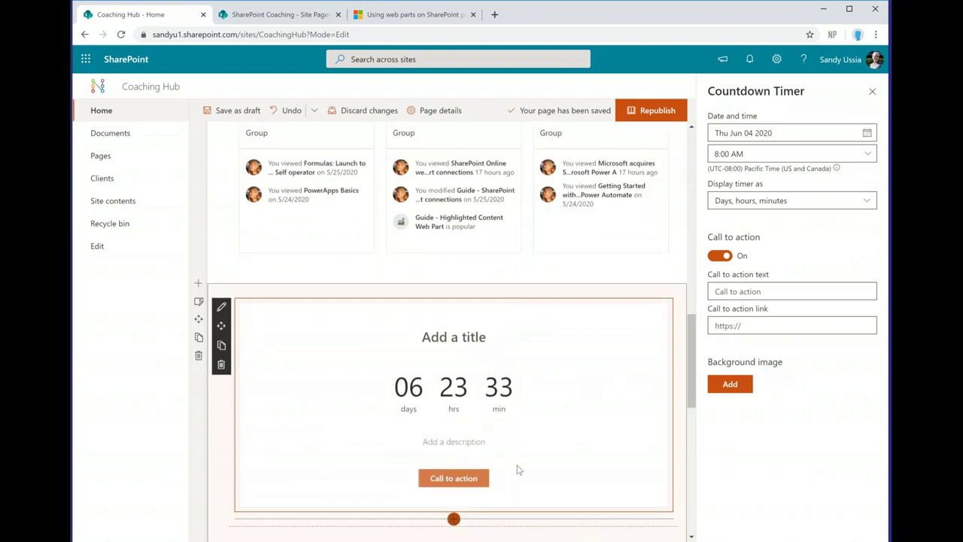
{"action": "left_click", "coordinate": [723, 291]}
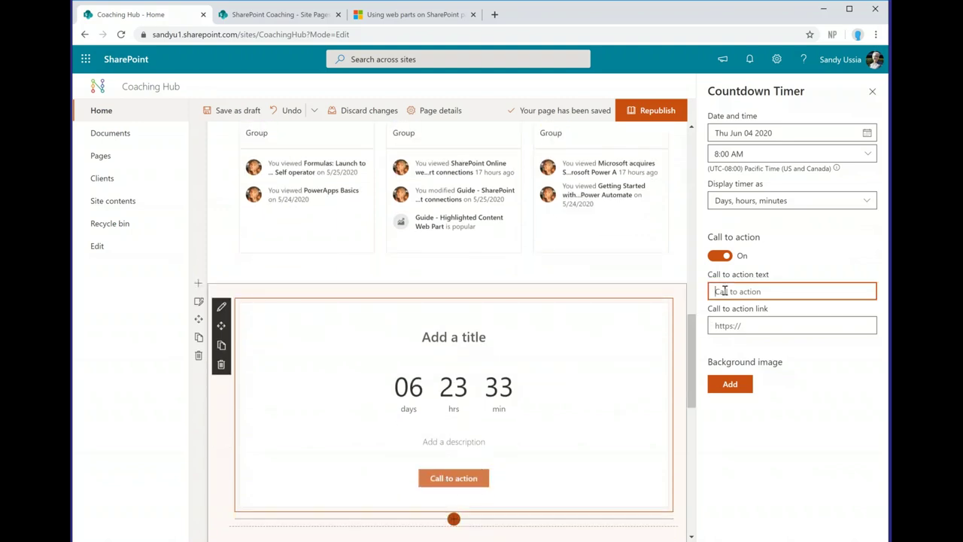
{"action": "type", "text": "Reg"}
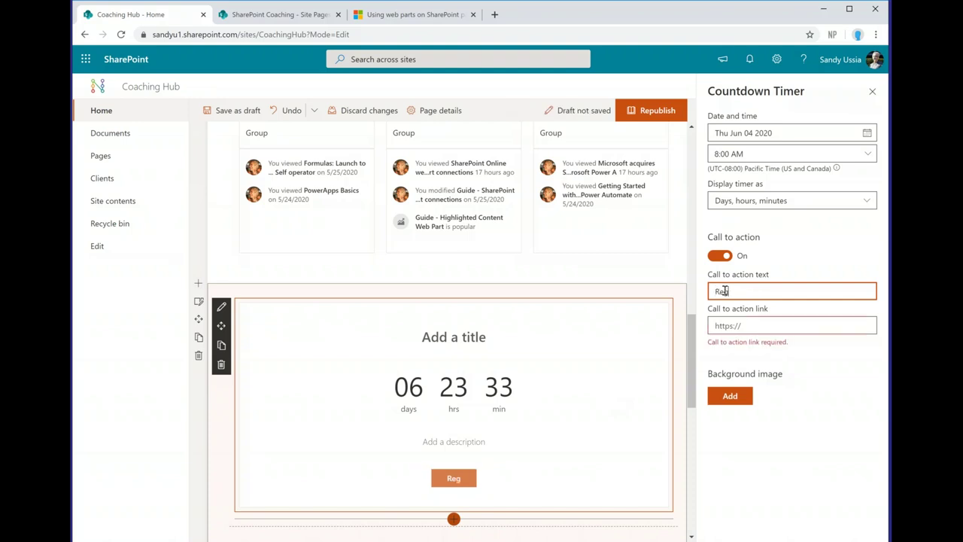
{"action": "type", "text": "ister"}
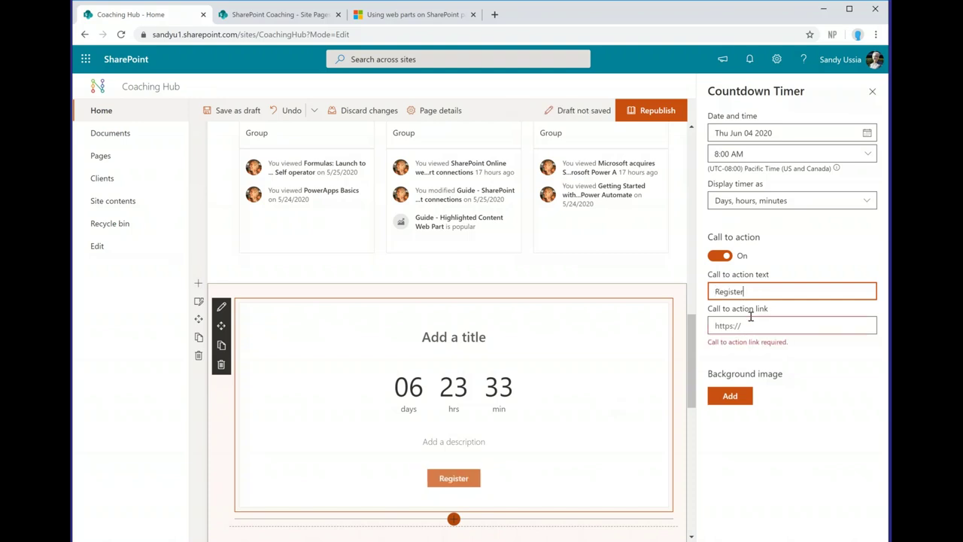
{"action": "left_click", "coordinate": [749, 325]}
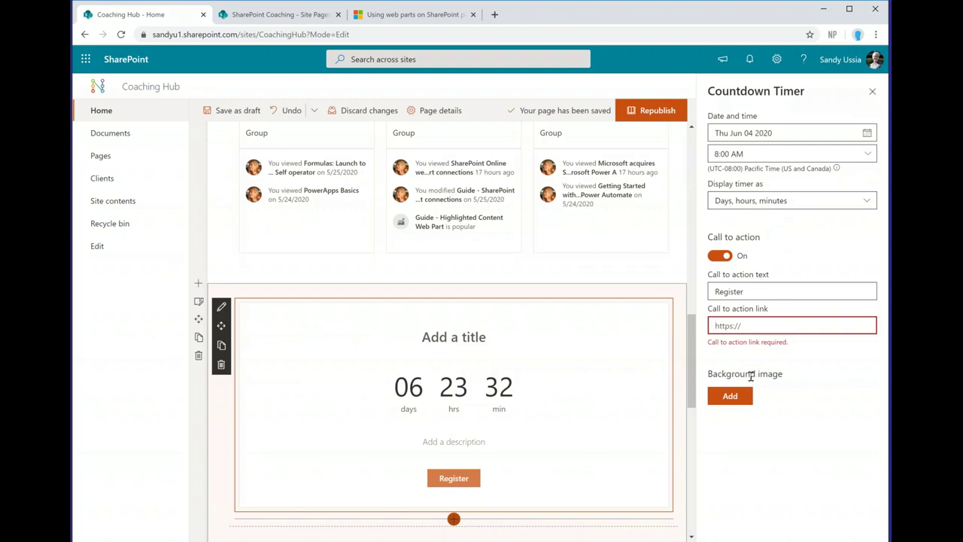
Step: Set the timer's background image to the Blurred-orange picture from Recent images
{"action": "left_click", "coordinate": [730, 397]}
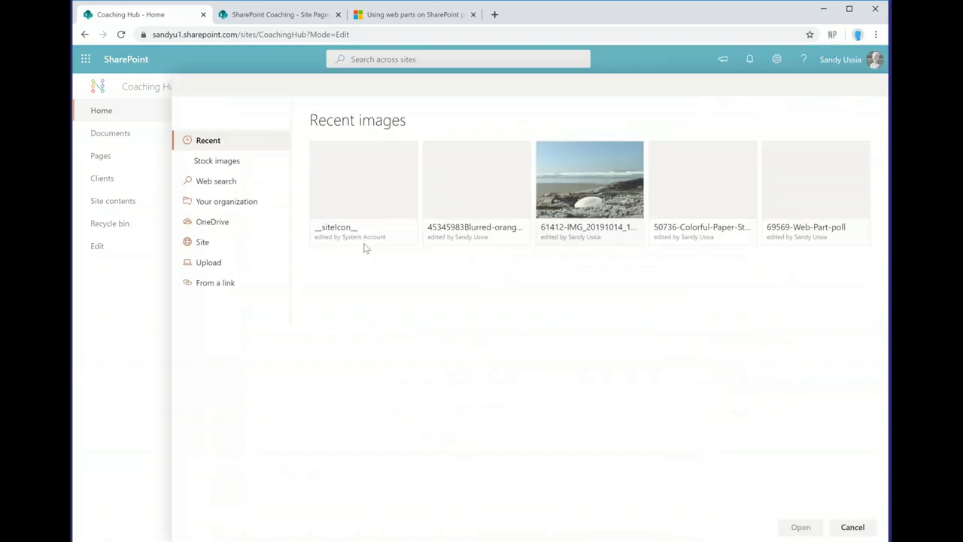
{"action": "left_click", "coordinate": [495, 190]}
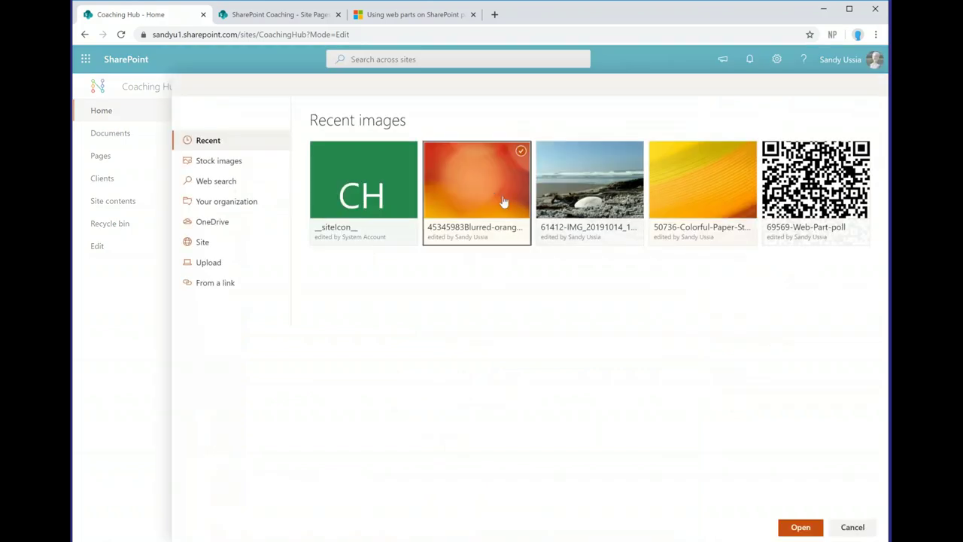
{"action": "left_click", "coordinate": [800, 527]}
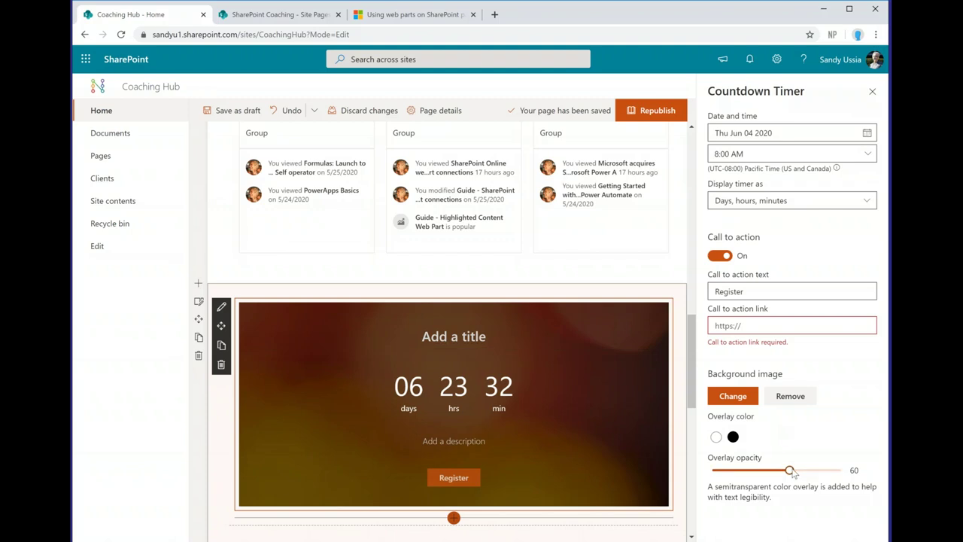
Step: Adjust the image overlay darkness, title the timer 'Our next event', and close its settings
{"action": "left_click_drag", "start_coordinate": [792, 471], "coordinate": [740, 472]}
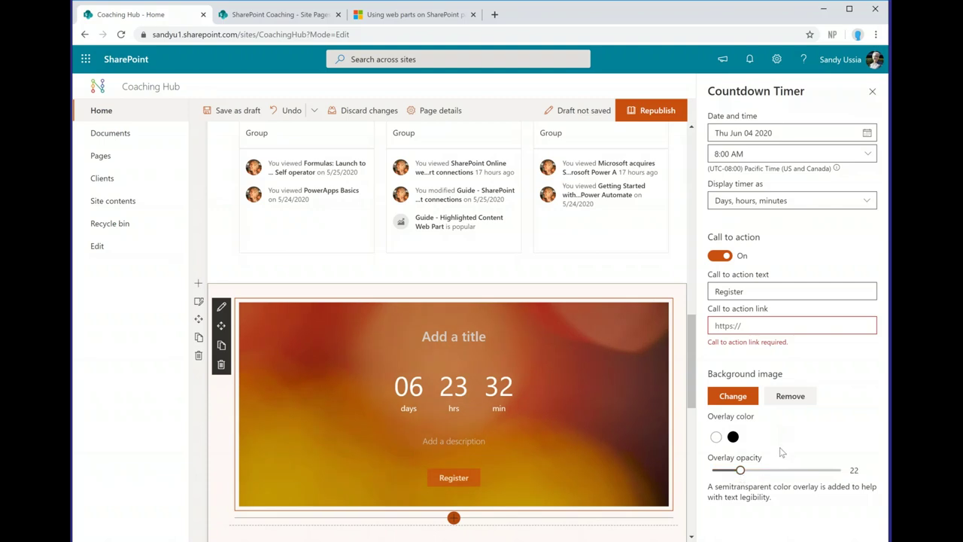
{"action": "mouse_move", "coordinate": [618, 430]}
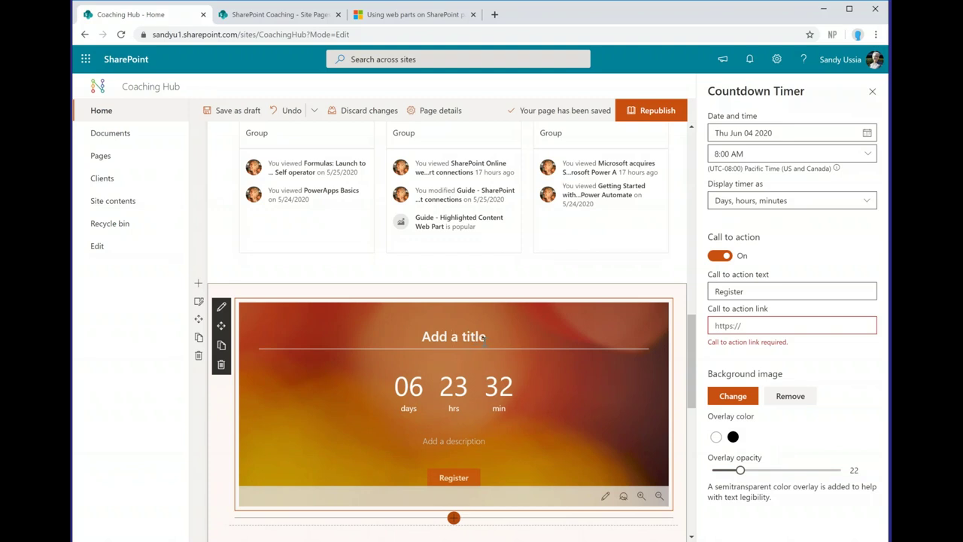
{"action": "type", "text": "Our "}
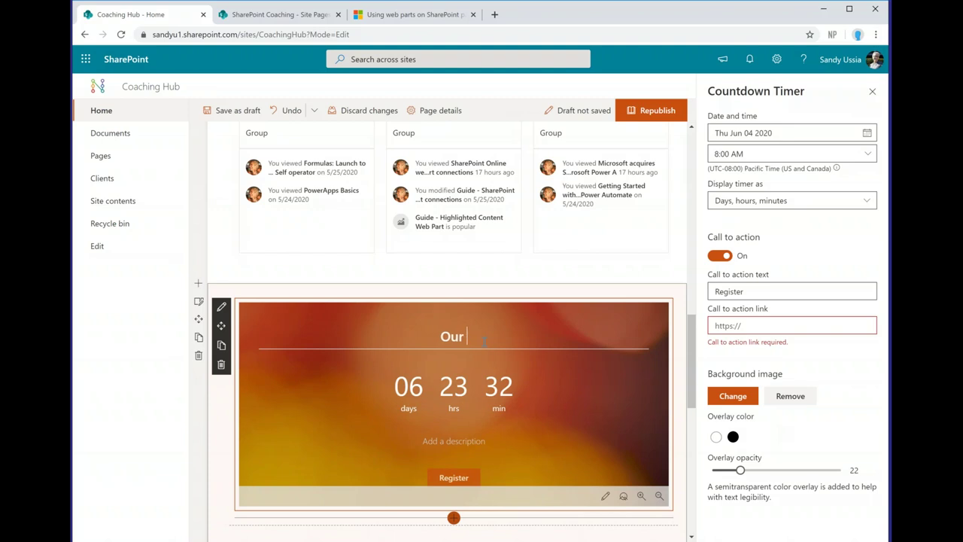
{"action": "type", "text": "next event"}
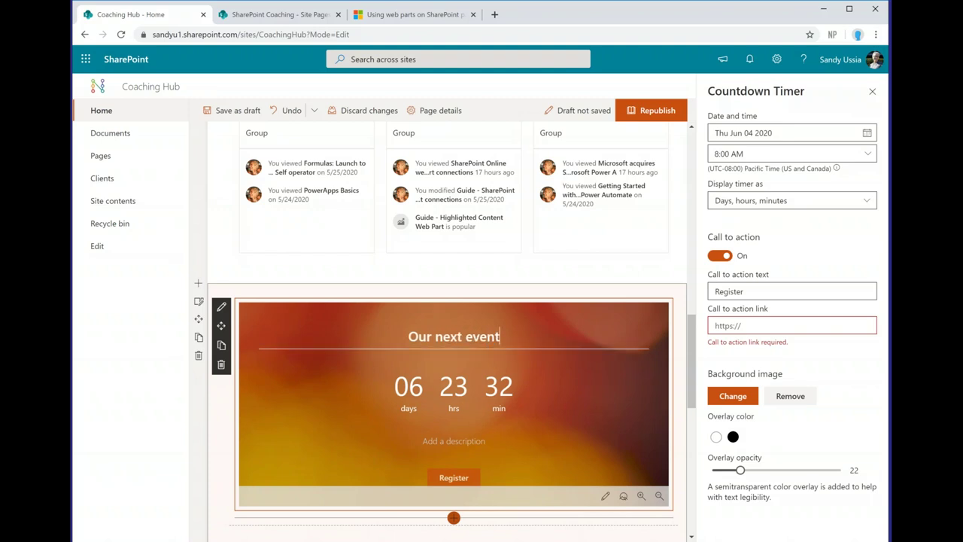
{"action": "left_click", "coordinate": [872, 93]}
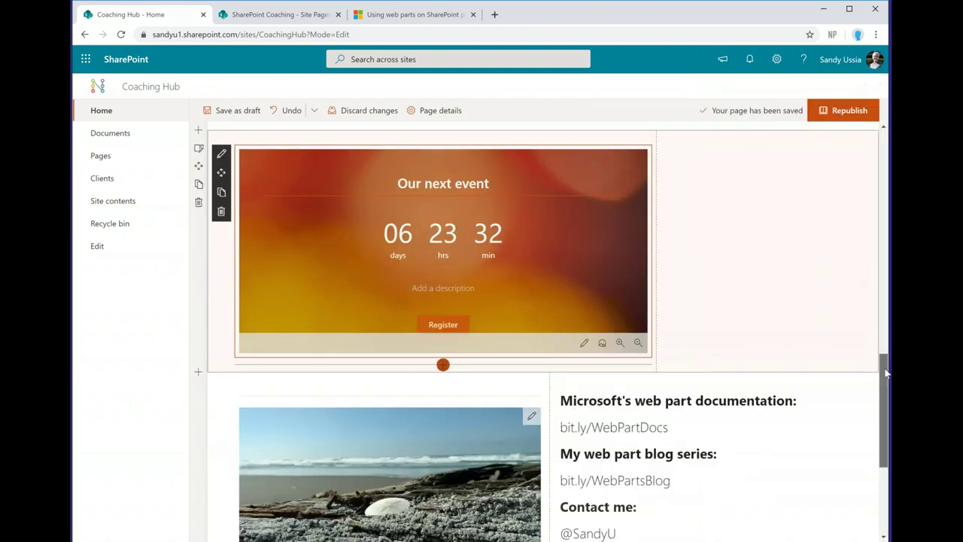
{"action": "scroll", "coordinate": [886, 374], "scroll_direction": "up", "scroll_amount": 2}
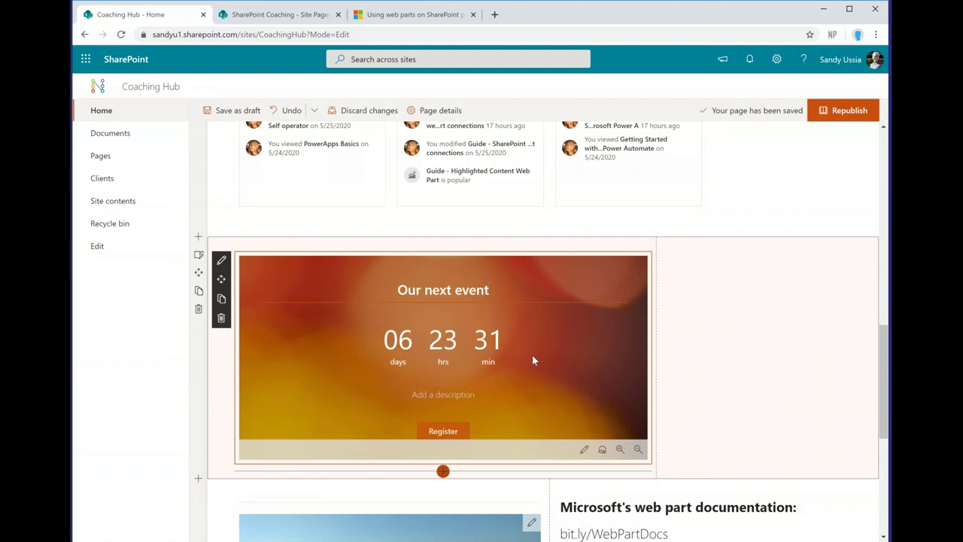
{"action": "mouse_move", "coordinate": [752, 304]}
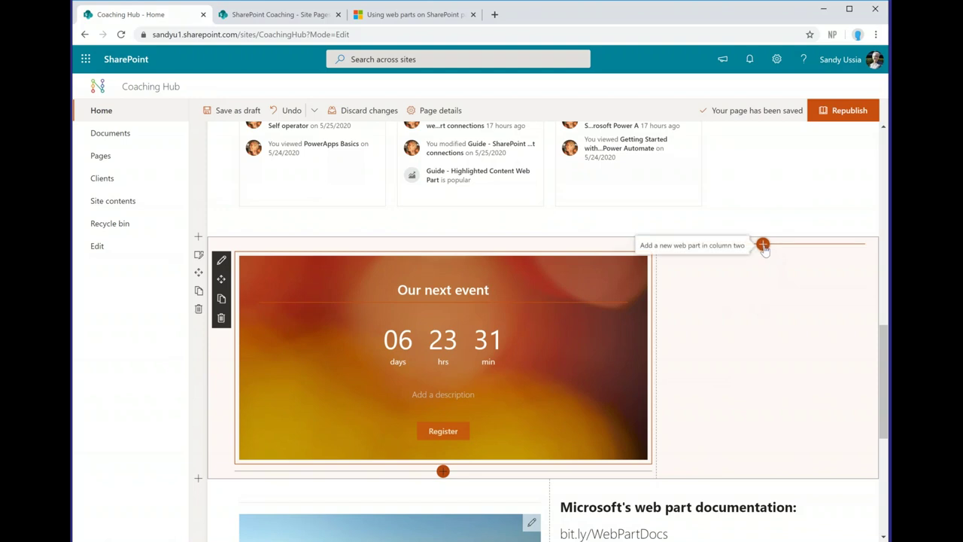
Step: Insert the Events web part into the right column beside the countdown timer
{"action": "left_click", "coordinate": [762, 246]}
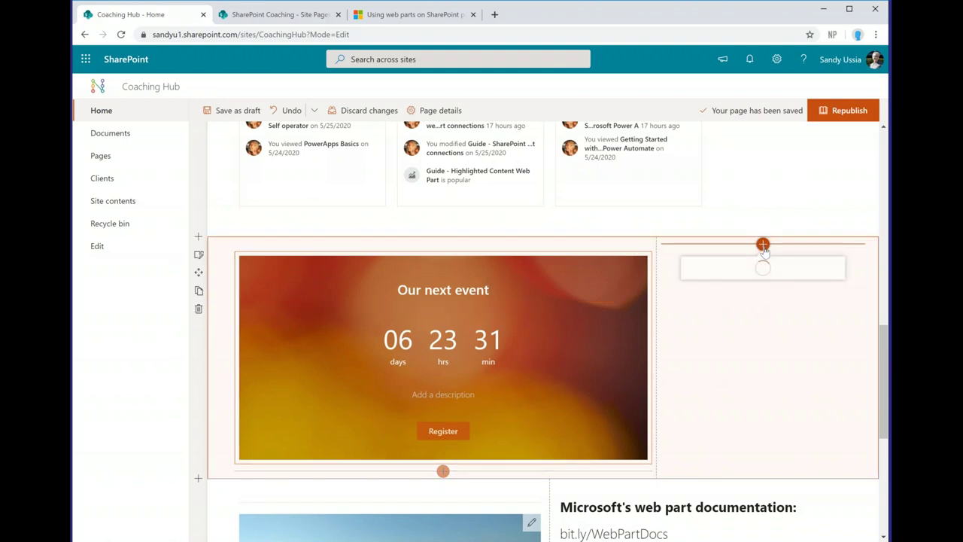
{"action": "type", "text": "even"}
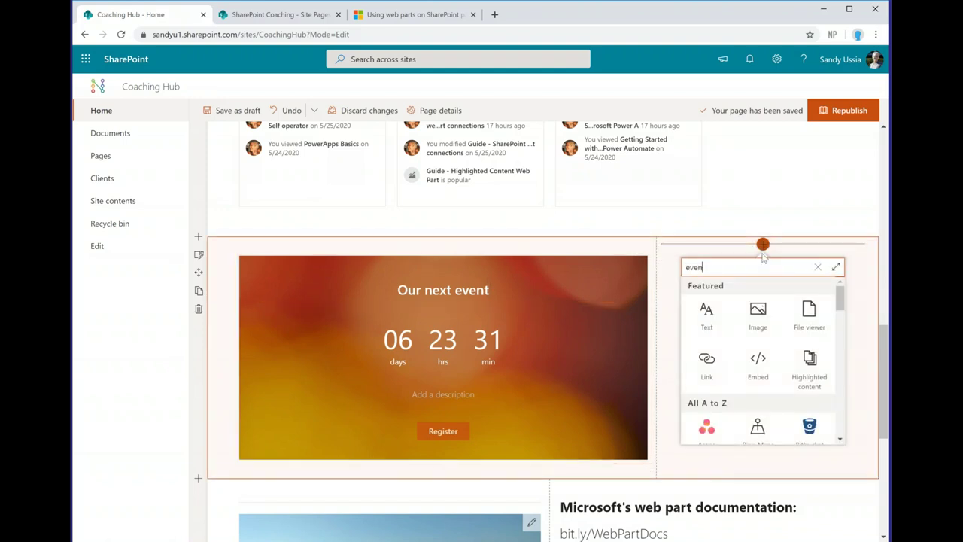
{"action": "type", "text": "t"}
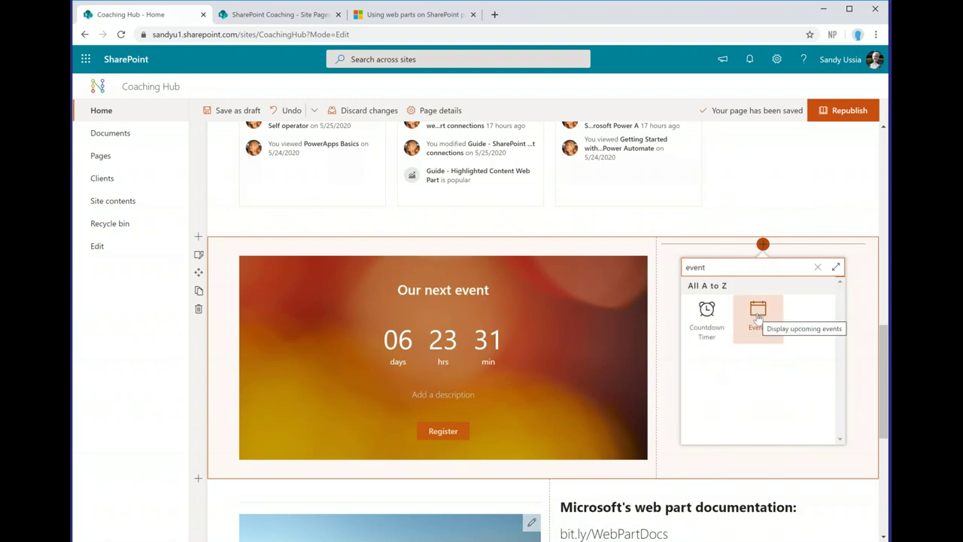
{"action": "left_click", "coordinate": [758, 316]}
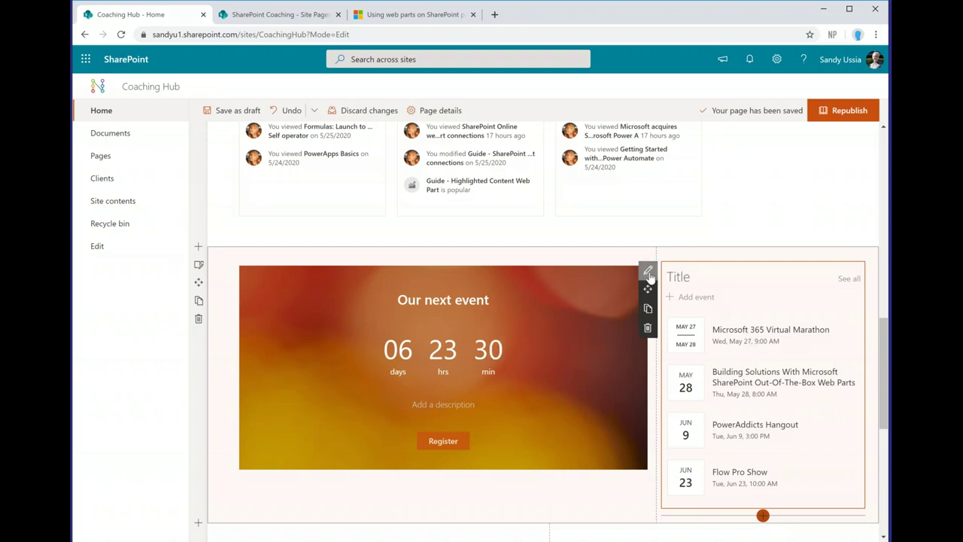
Step: Review the Events settings, keeping source 'All sites in the hub' and 'All upcoming events'
{"action": "left_click", "coordinate": [648, 272]}
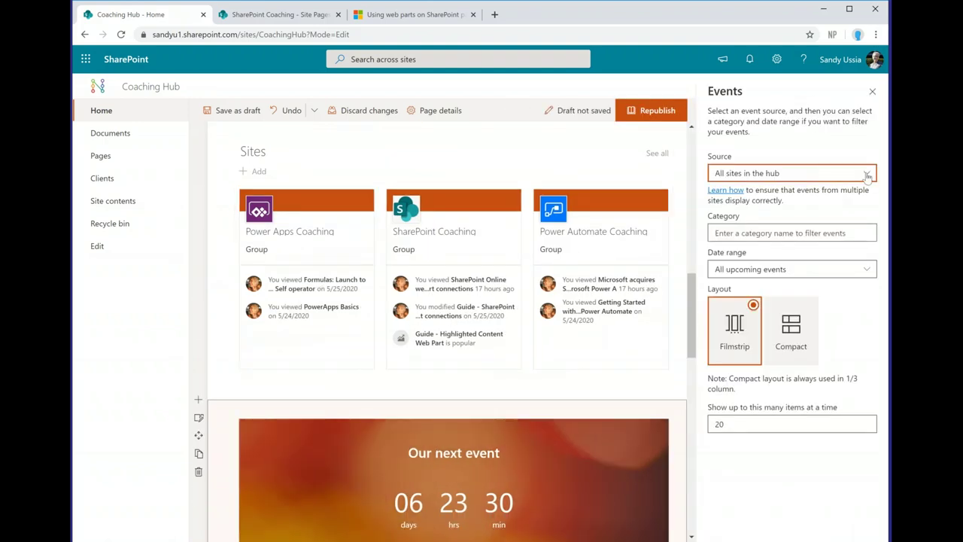
{"action": "left_click", "coordinate": [867, 173]}
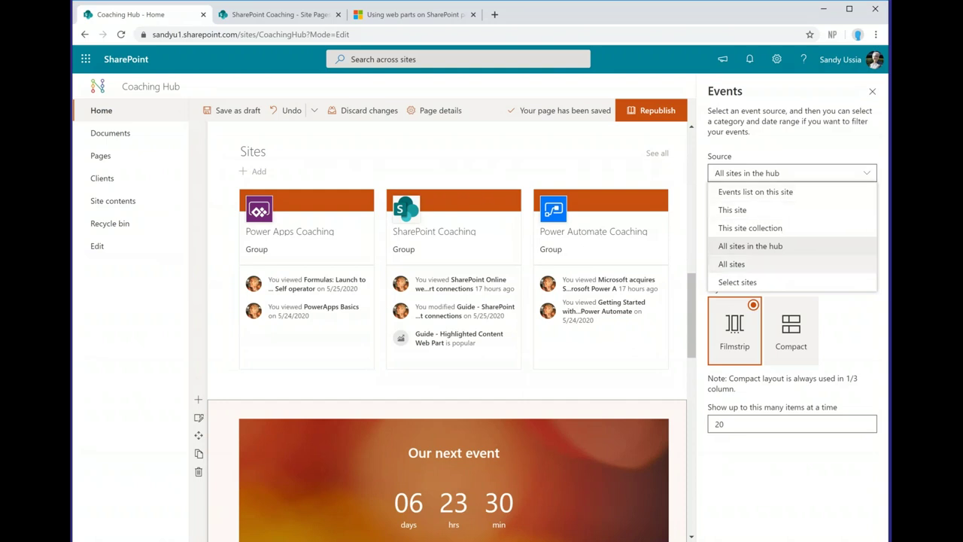
{"action": "left_click", "coordinate": [810, 149]}
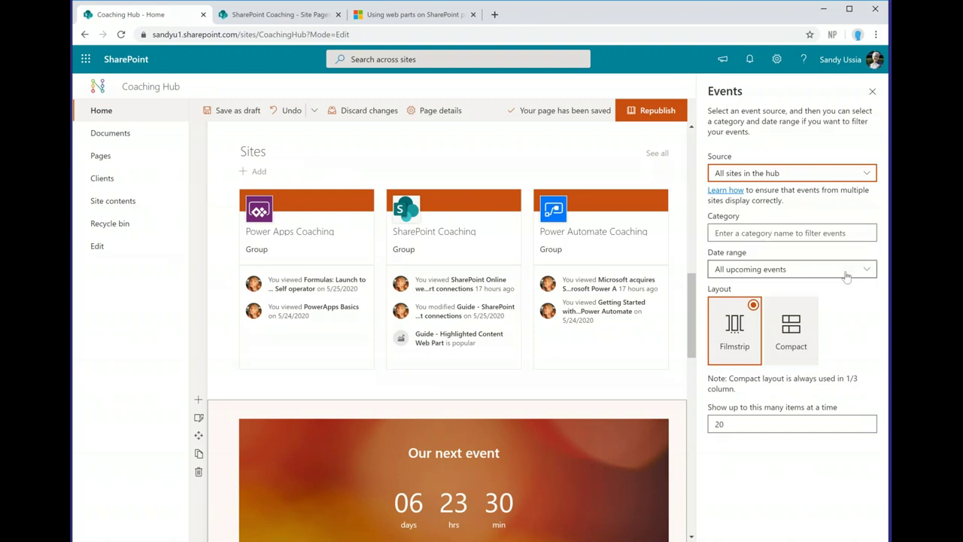
{"action": "left_click", "coordinate": [865, 273]}
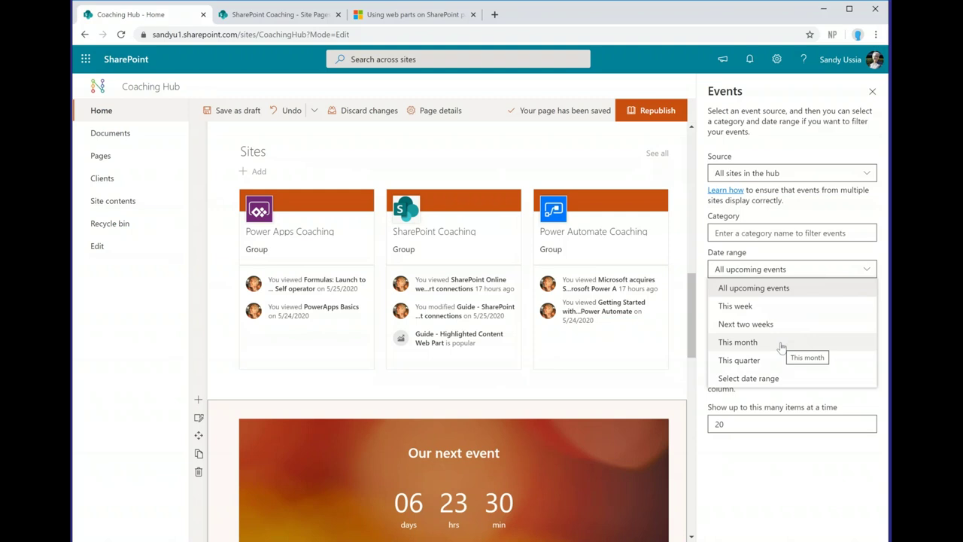
{"action": "left_click", "coordinate": [850, 255]}
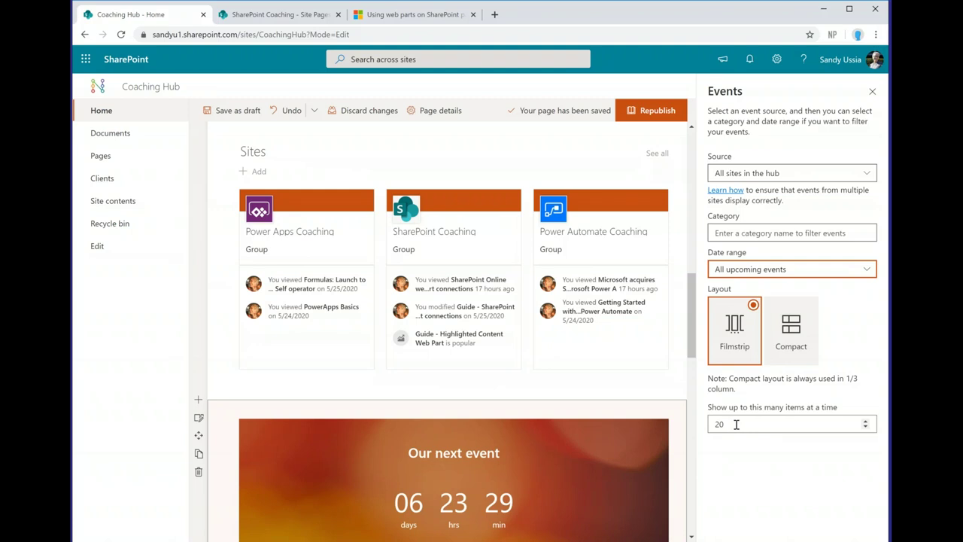
Step: Close the Events property pane and review the countdown and four events side by side
{"action": "left_click", "coordinate": [873, 93]}
{"action": "scroll", "coordinate": [872, 300], "scroll_direction": "down", "scroll_amount": 10}
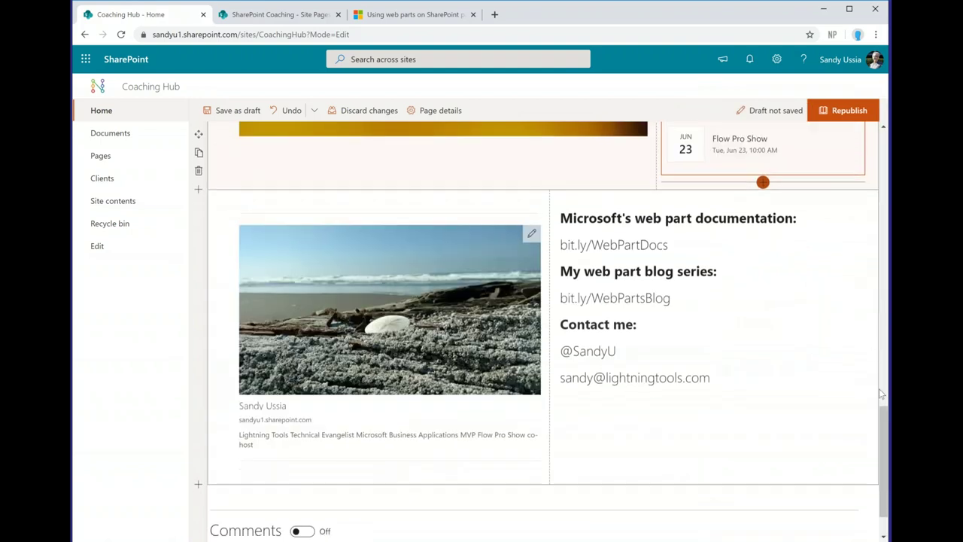
{"action": "left_click_drag", "start_coordinate": [884, 422], "coordinate": [883, 338]}
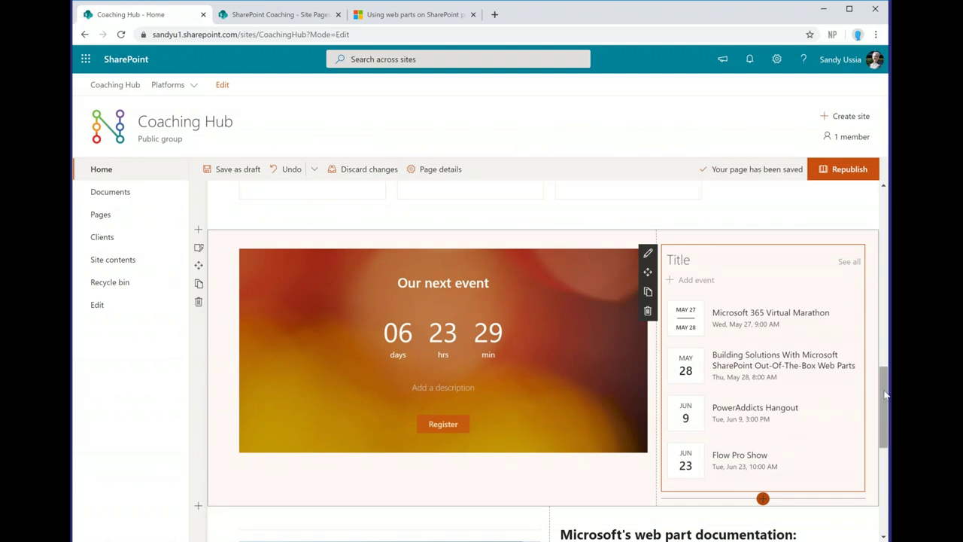
{"action": "left_click_drag", "start_coordinate": [885, 394], "coordinate": [884, 412]}
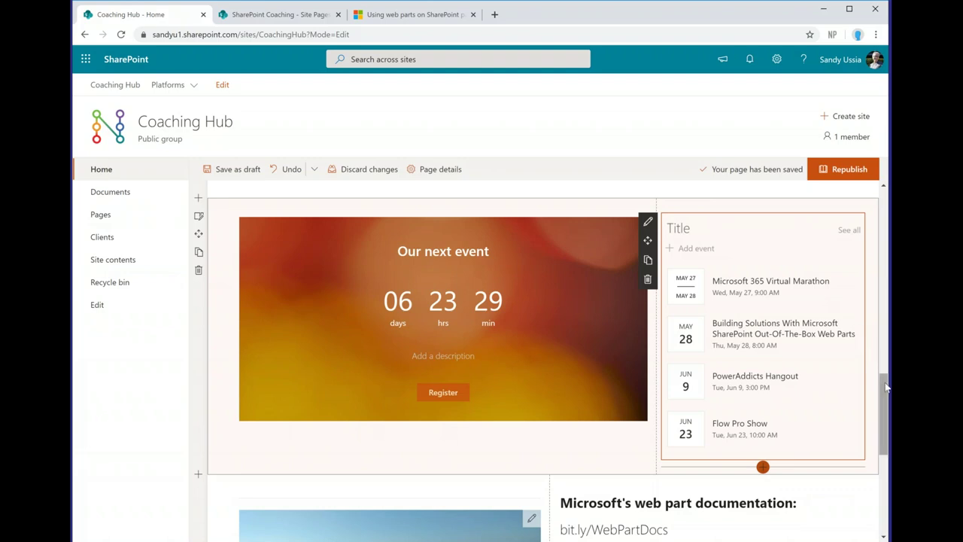
{"action": "scroll", "coordinate": [886, 406], "scroll_direction": "down", "scroll_amount": 1}
{"action": "scroll", "coordinate": [886, 409], "scroll_direction": "down", "scroll_amount": 2}
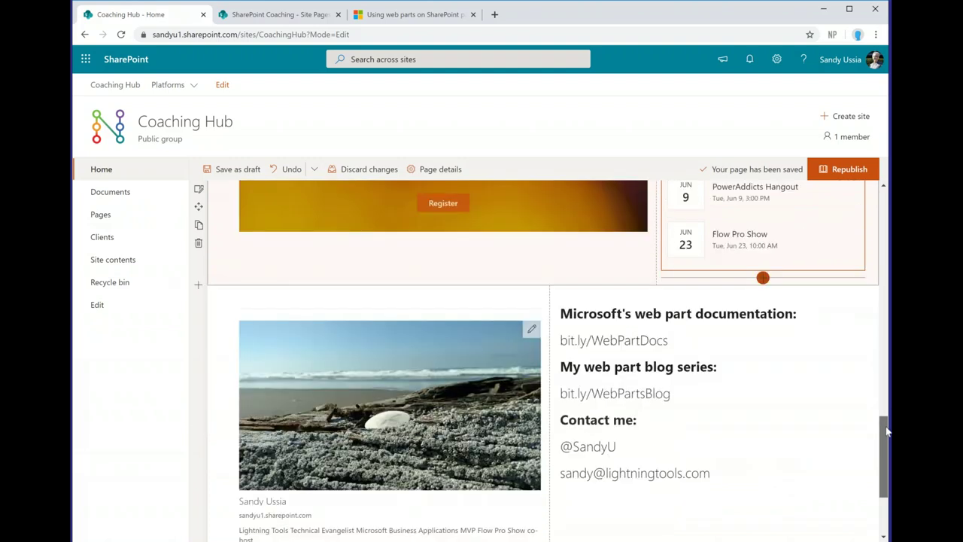
Step: Add a Two columns section below the events with Microsoft Forms in column one
{"action": "left_click", "coordinate": [198, 292]}
{"action": "left_click", "coordinate": [294, 319]}
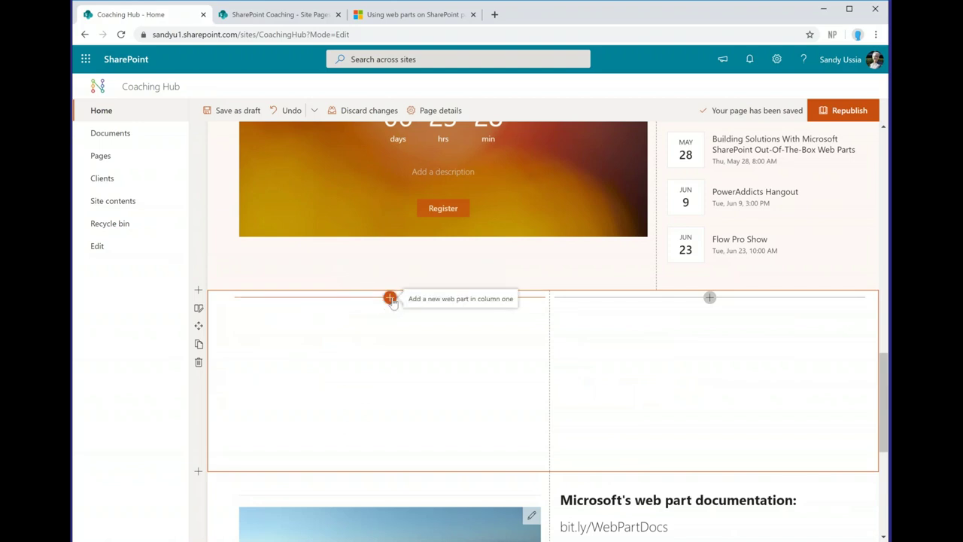
{"action": "left_click", "coordinate": [391, 298]}
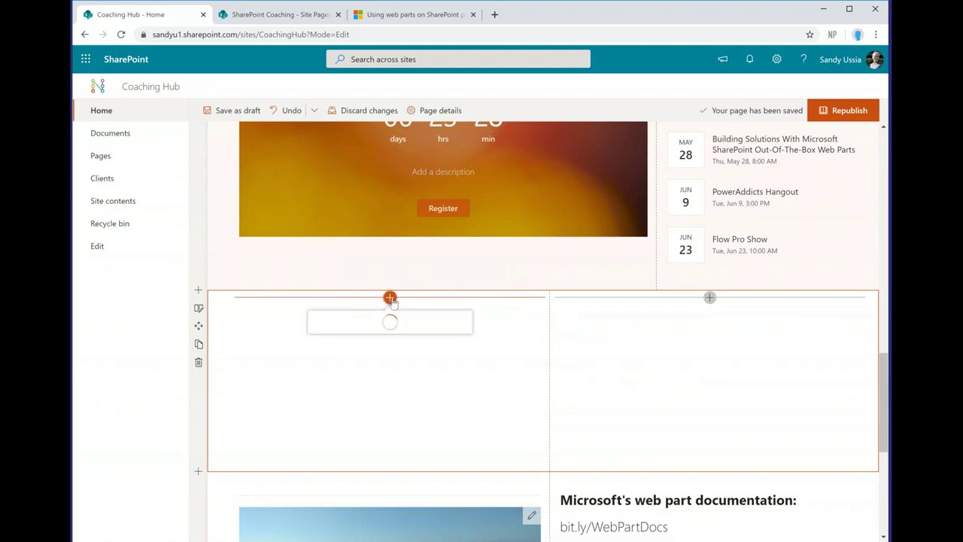
{"action": "type", "text": "form"}
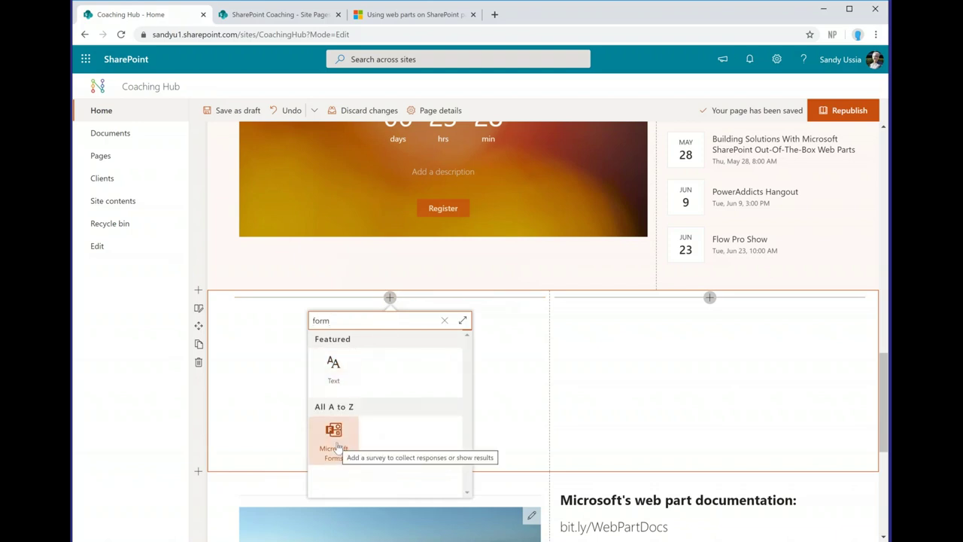
{"action": "left_click", "coordinate": [335, 442]}
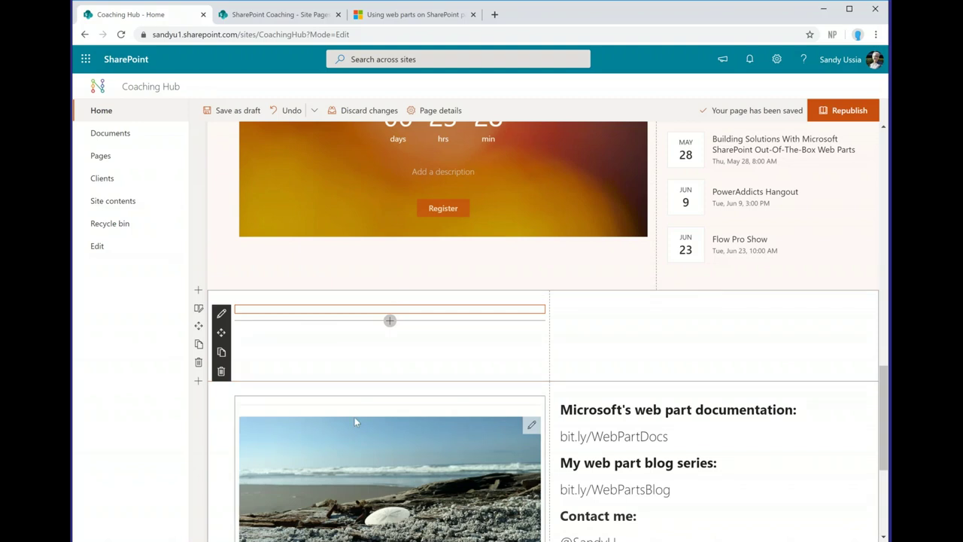
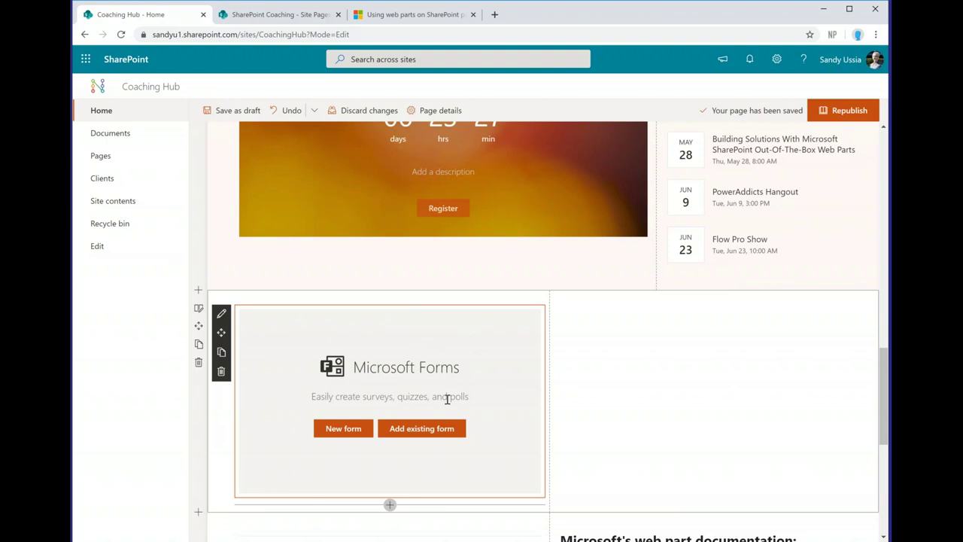
Step: Choose Add existing form on the Forms web part and launch Microsoft Forms from the property pane
{"action": "left_click", "coordinate": [422, 428]}
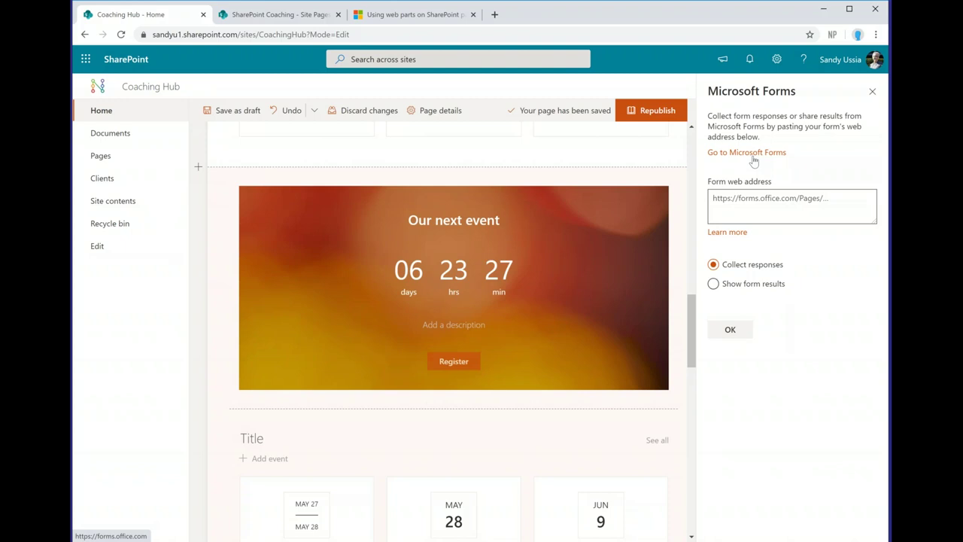
{"action": "left_click", "coordinate": [753, 158]}
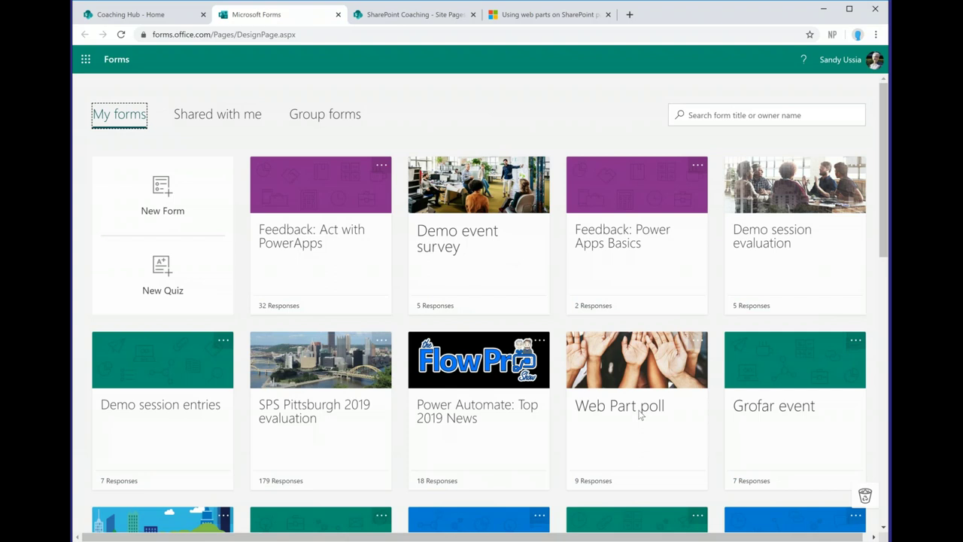
Step: Open the Web Part poll form and select its full web address
{"action": "left_click", "coordinate": [639, 373]}
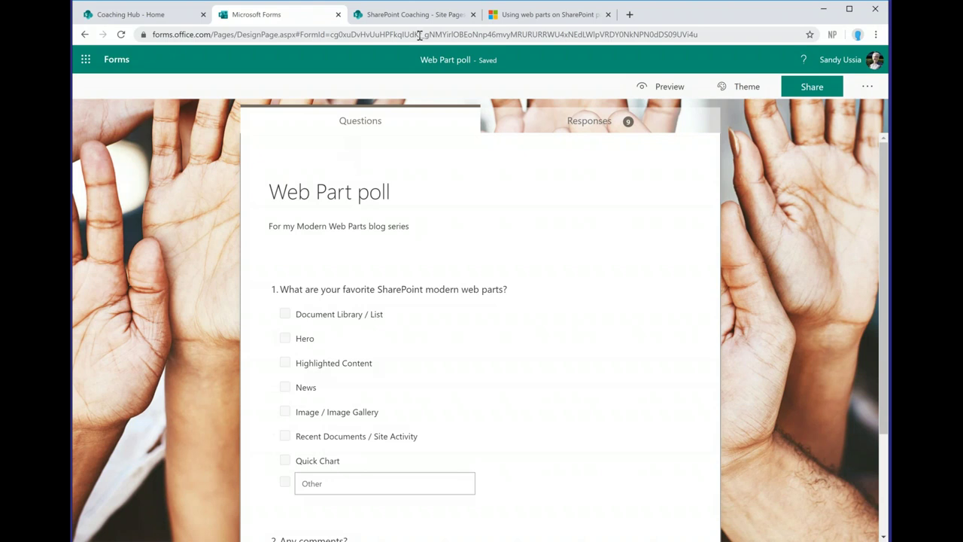
{"action": "left_click", "coordinate": [419, 35]}
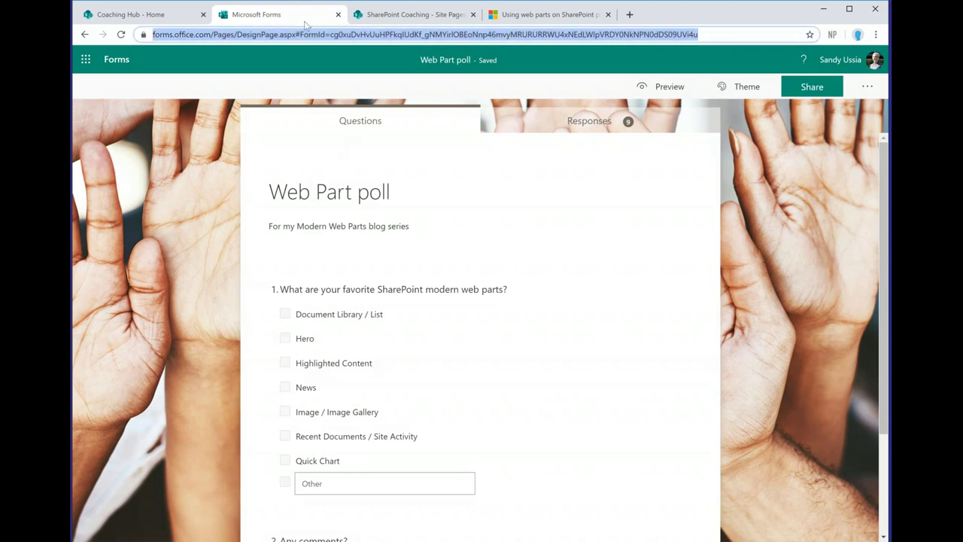
Step: Paste the Web Part poll address into Form web address, choose Show form results, and confirm
{"action": "left_click", "coordinate": [157, 16]}
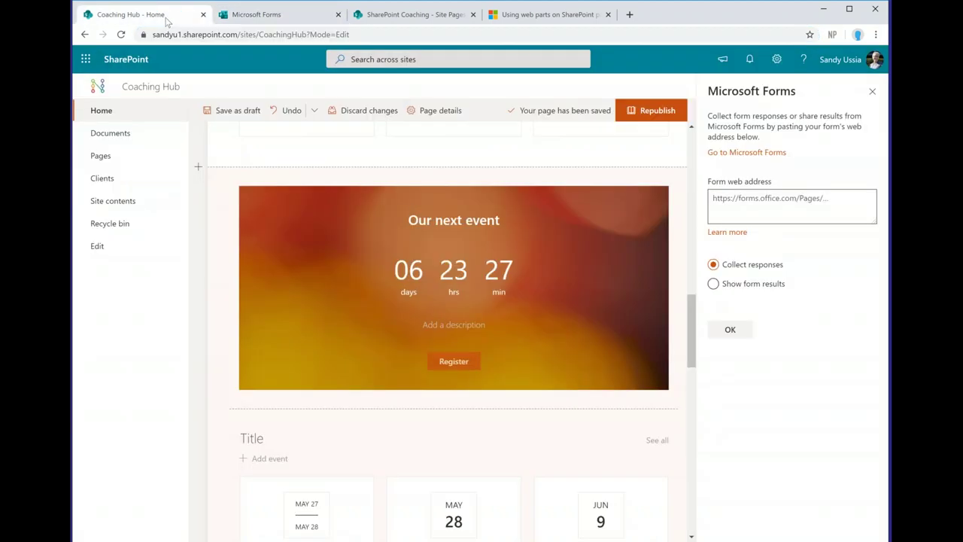
{"action": "left_click", "coordinate": [714, 201]}
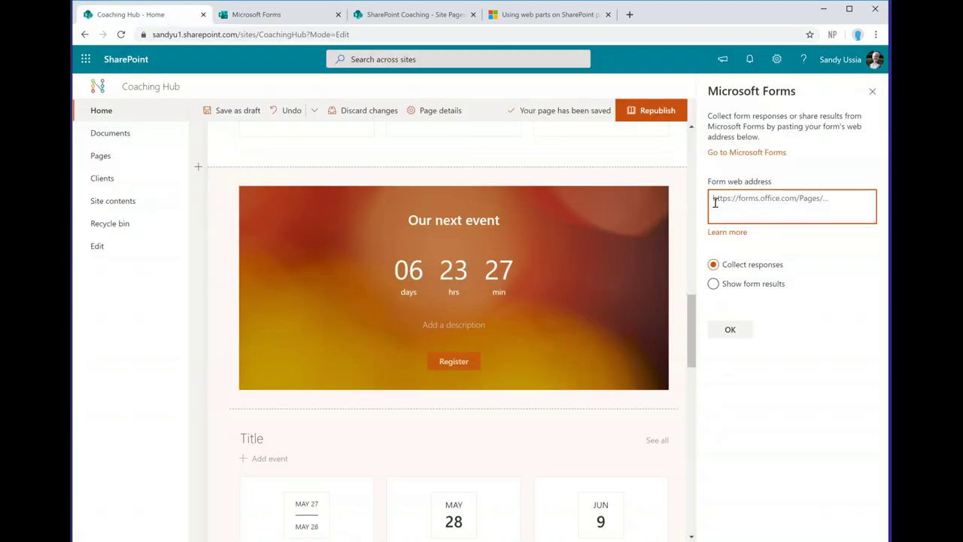
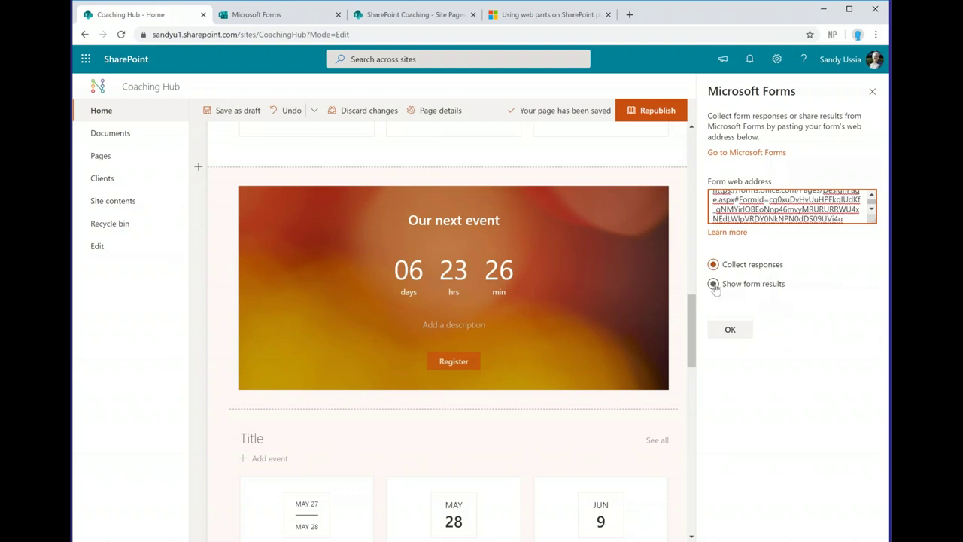
{"action": "left_click", "coordinate": [714, 286]}
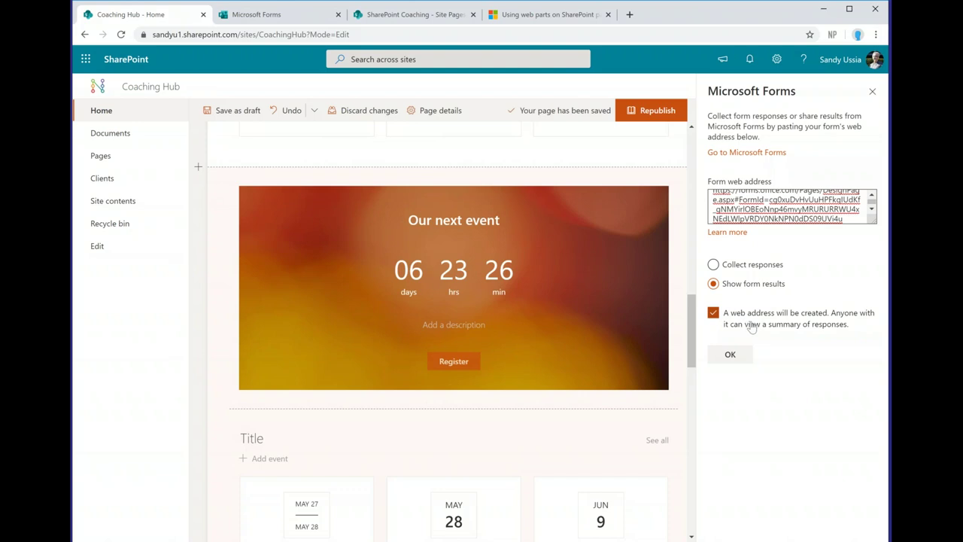
{"action": "left_click", "coordinate": [731, 360]}
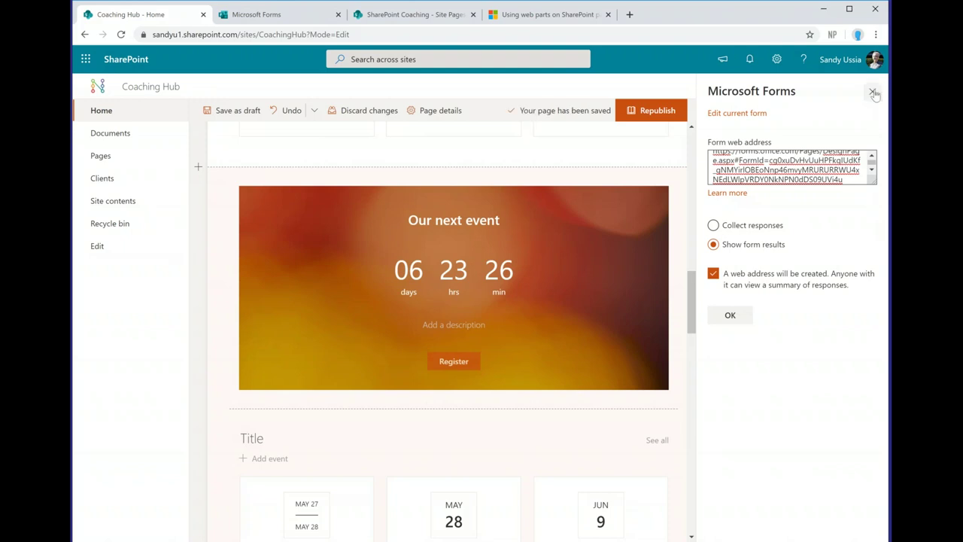
{"action": "left_click", "coordinate": [873, 91]}
{"action": "left_click_drag", "start_coordinate": [881, 316], "coordinate": [882, 337]}
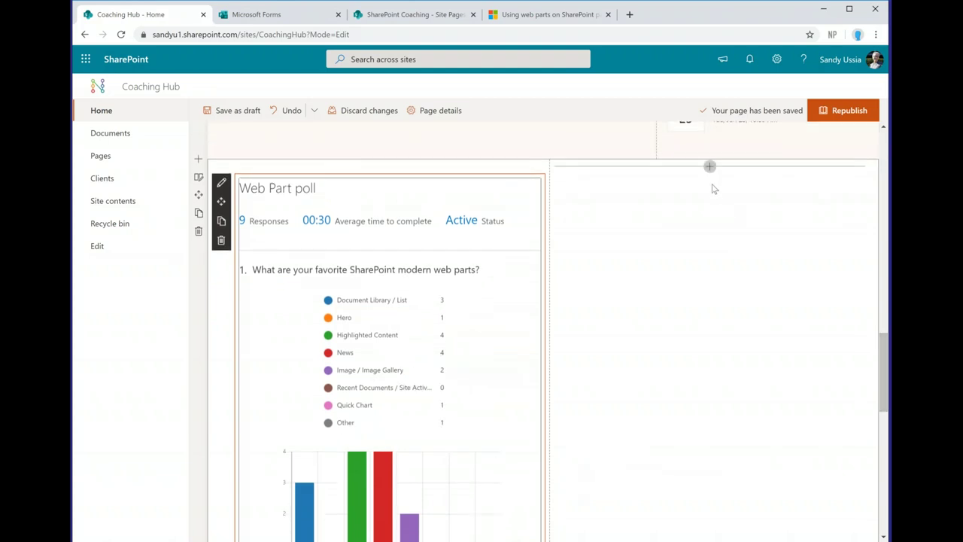
Step: Search the web part picker for 'char' and insert a Quick chart in column two
{"action": "left_click", "coordinate": [709, 167]}
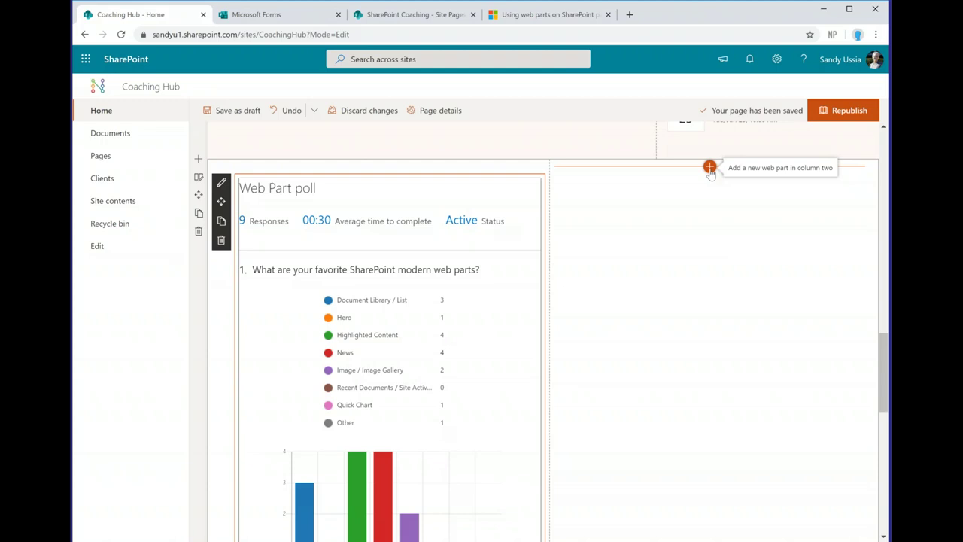
{"action": "left_click", "coordinate": [709, 168]}
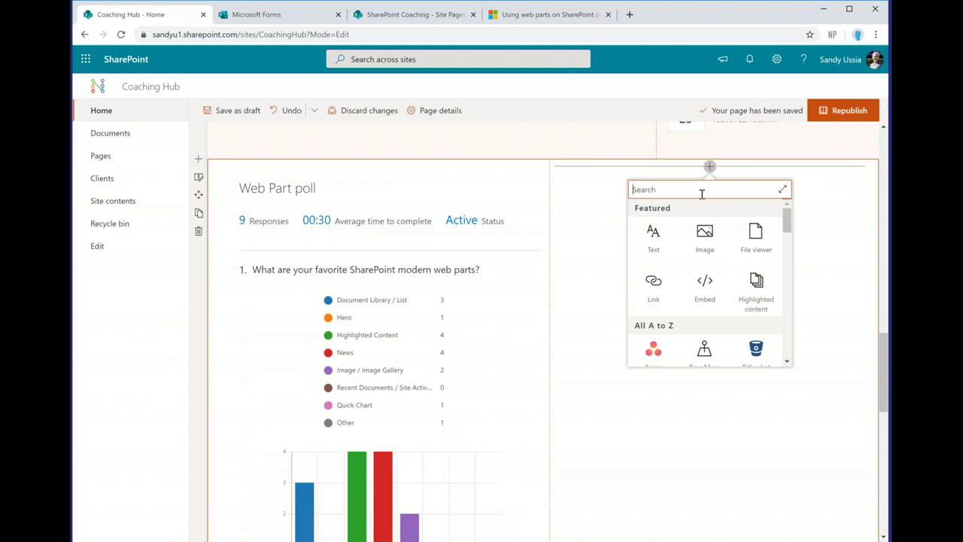
{"action": "type", "text": "char"}
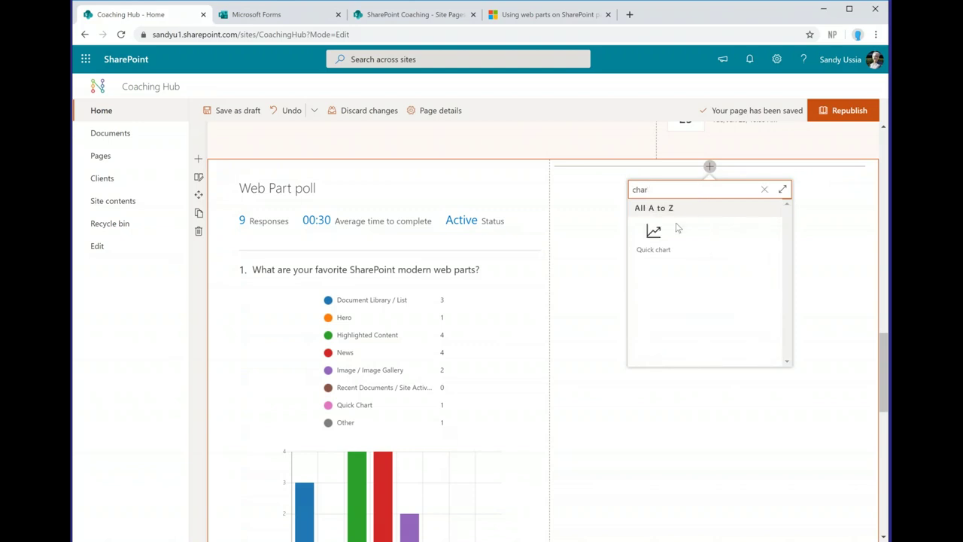
{"action": "left_click", "coordinate": [656, 238]}
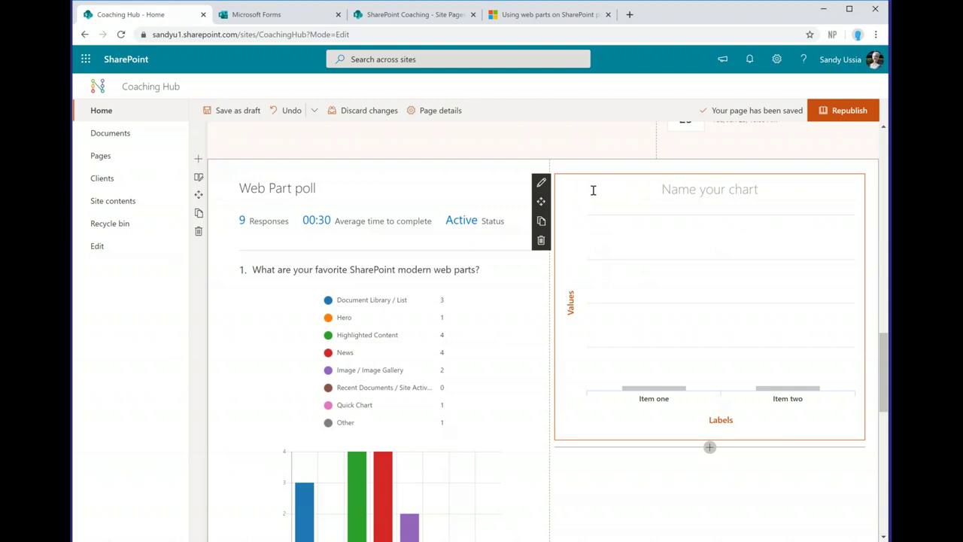
Step: Set the Quick chart to a Pie chart from the Clients list, charting Clients labelled by Title
{"action": "left_click", "coordinate": [541, 182]}
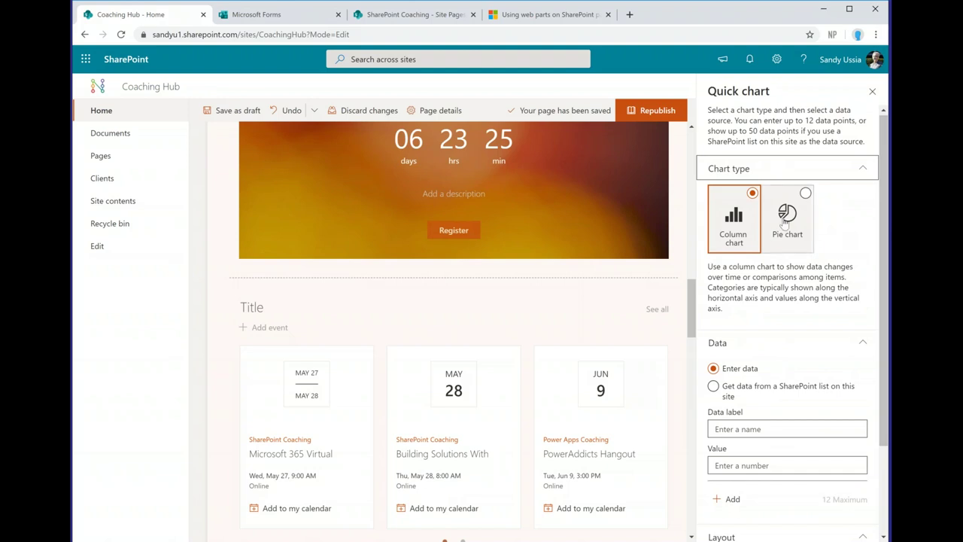
{"action": "left_click", "coordinate": [809, 240]}
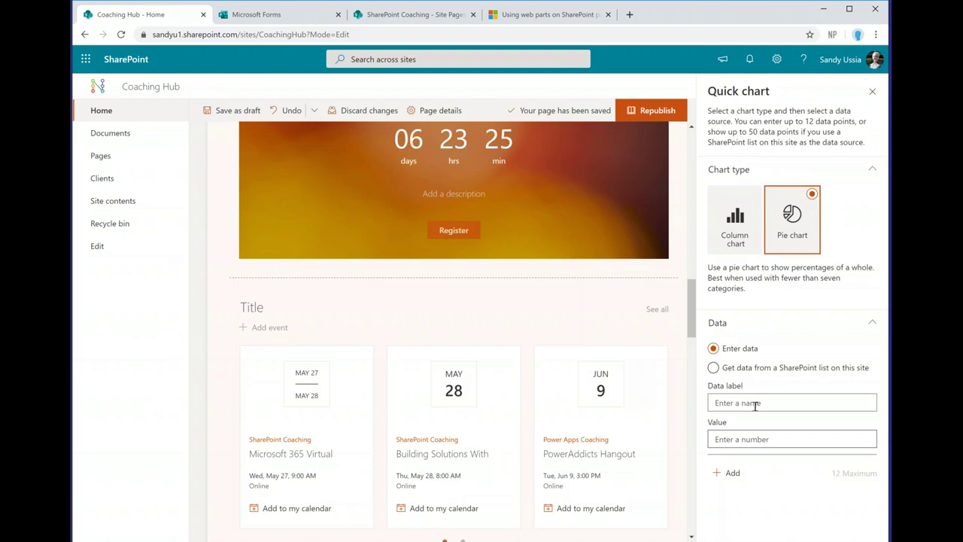
{"action": "left_click", "coordinate": [713, 367]}
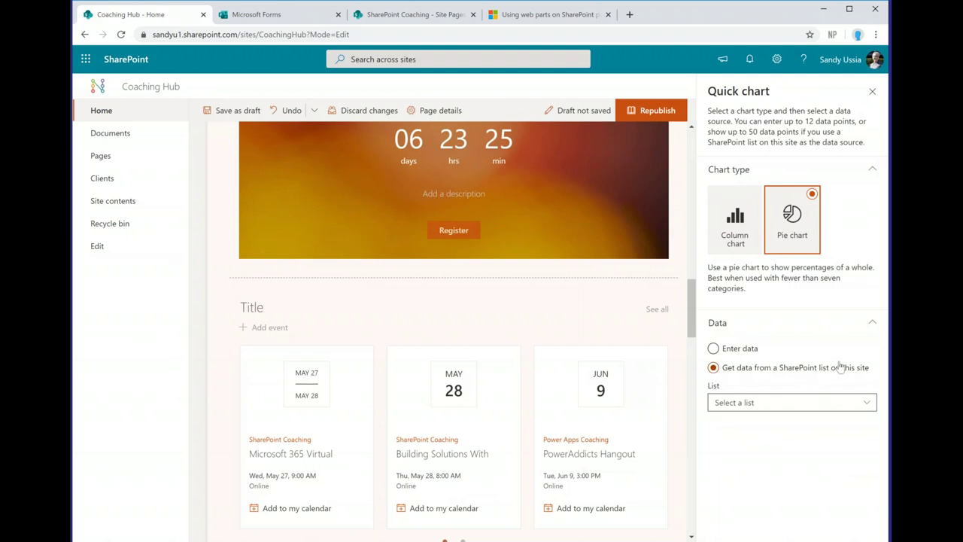
{"action": "left_click", "coordinate": [866, 404]}
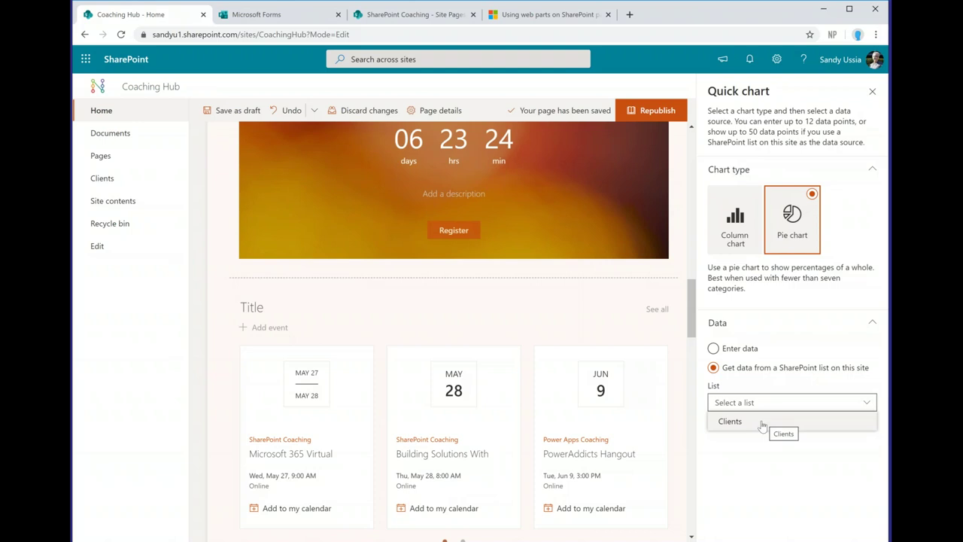
{"action": "left_click", "coordinate": [761, 423]}
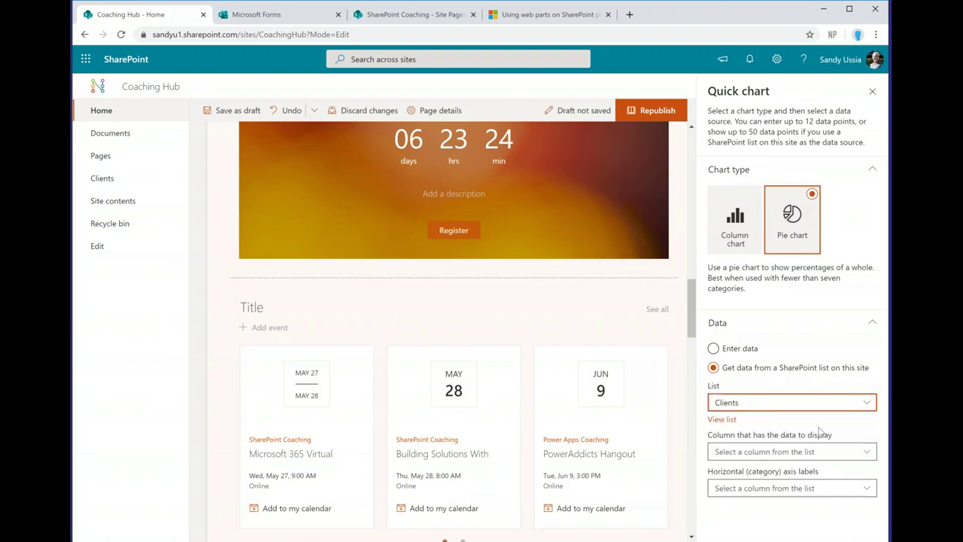
{"action": "left_click", "coordinate": [868, 454]}
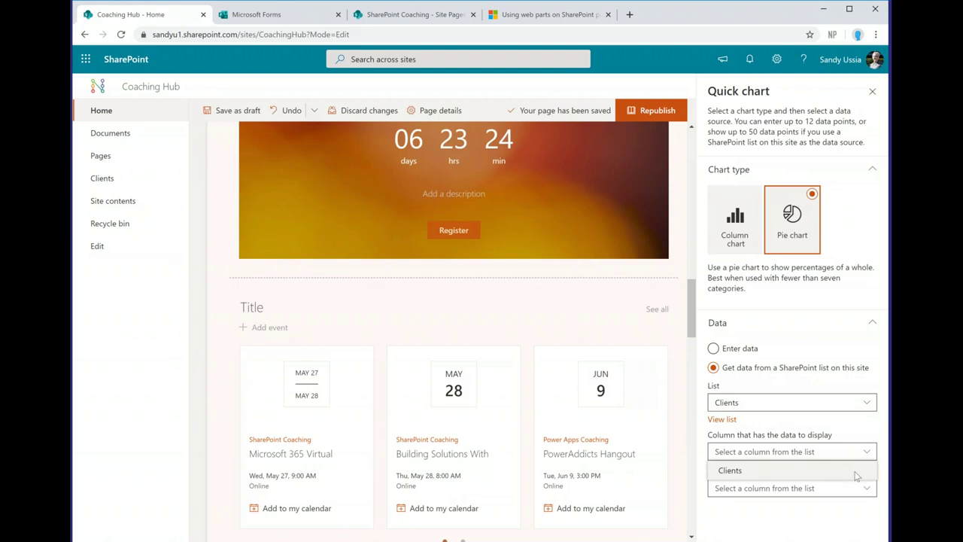
{"action": "left_click", "coordinate": [855, 471]}
{"action": "left_click", "coordinate": [865, 488]}
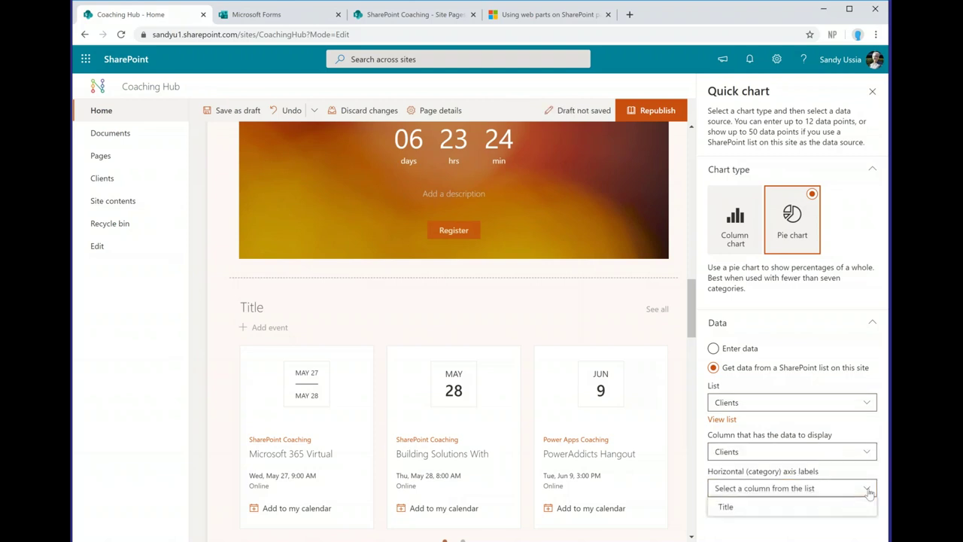
{"action": "left_click", "coordinate": [835, 507]}
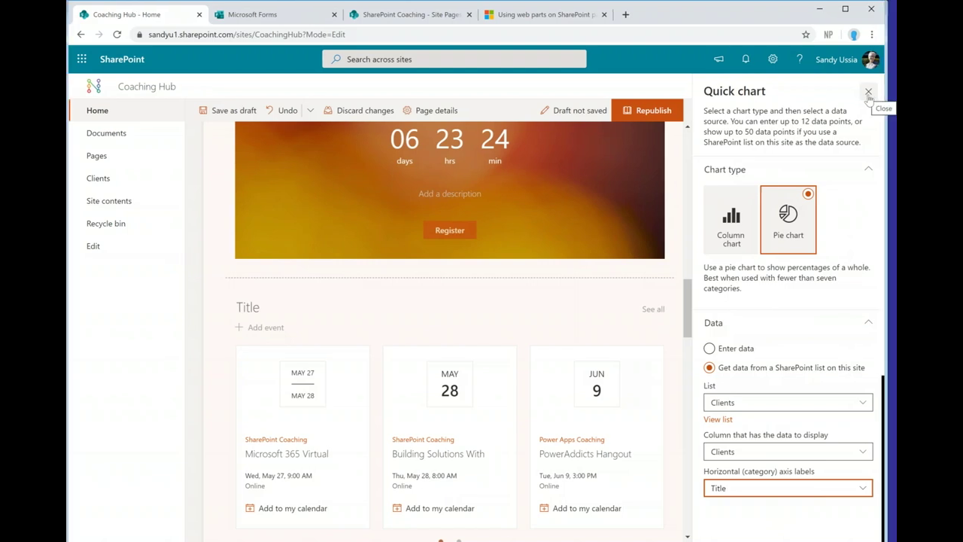
{"action": "left_click_drag", "start_coordinate": [685, 322], "coordinate": [686, 455]}
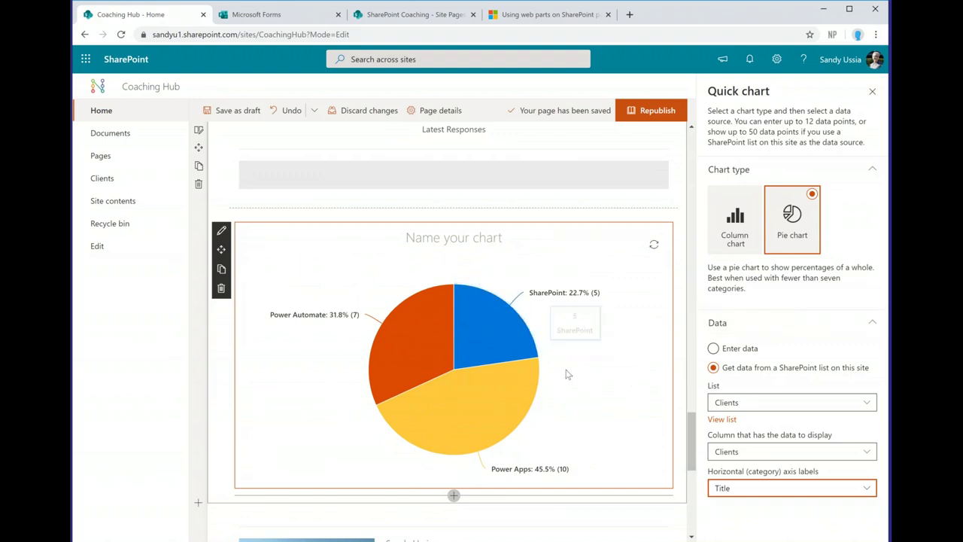
Step: Close the Quick chart settings and republish the Coaching Hub home page
{"action": "mouse_move", "coordinate": [425, 340]}
{"action": "left_click", "coordinate": [873, 93]}
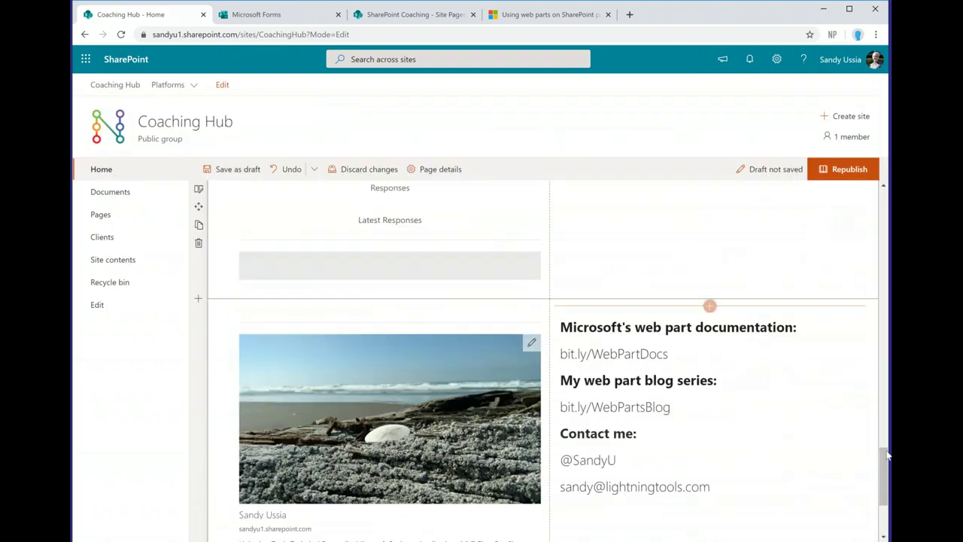
{"action": "left_click_drag", "start_coordinate": [886, 454], "coordinate": [885, 386]}
{"action": "scroll", "coordinate": [849, 239], "scroll_direction": "down", "scroll_amount": 2}
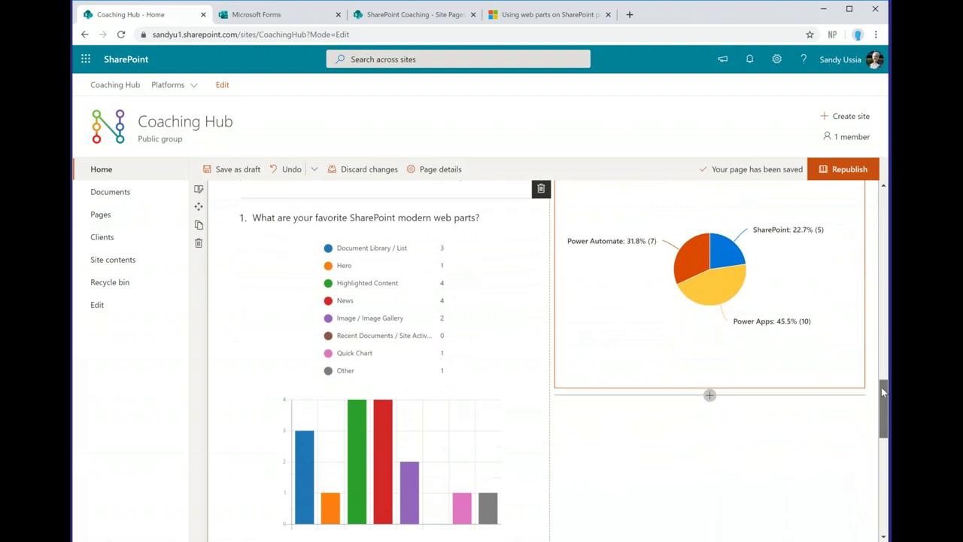
{"action": "left_click", "coordinate": [848, 172]}
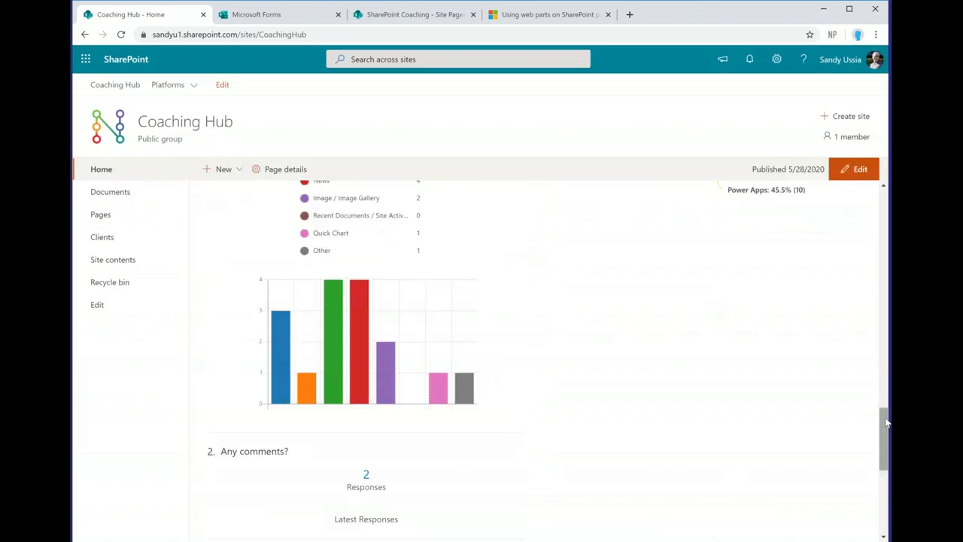
{"action": "scroll", "coordinate": [886, 391], "scroll_direction": "up", "scroll_amount": 3}
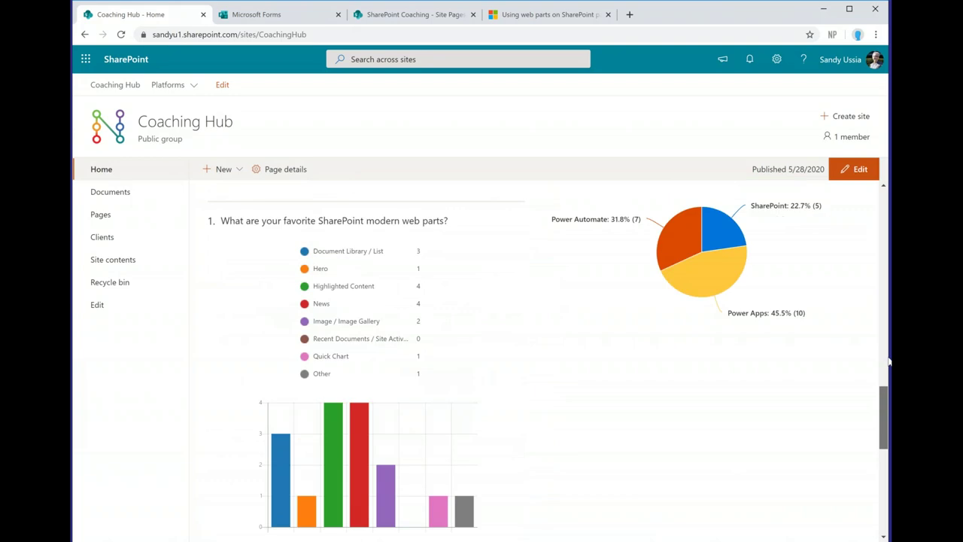
{"action": "scroll", "coordinate": [887, 361], "scroll_direction": "up", "scroll_amount": 5}
{"action": "left_click_drag", "start_coordinate": [887, 284], "coordinate": [886, 194]}
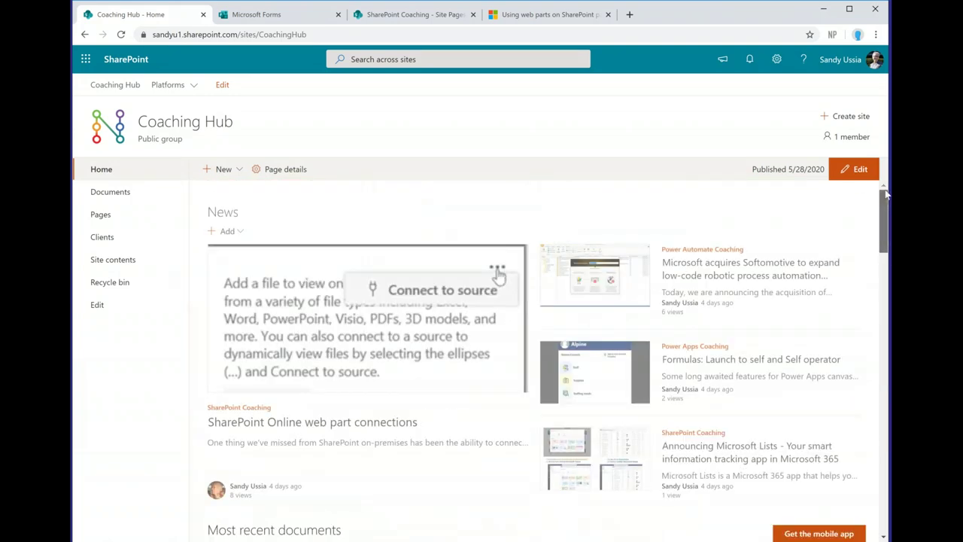
Step: Show the + Add options under the News heading
{"action": "left_click", "coordinate": [241, 225]}
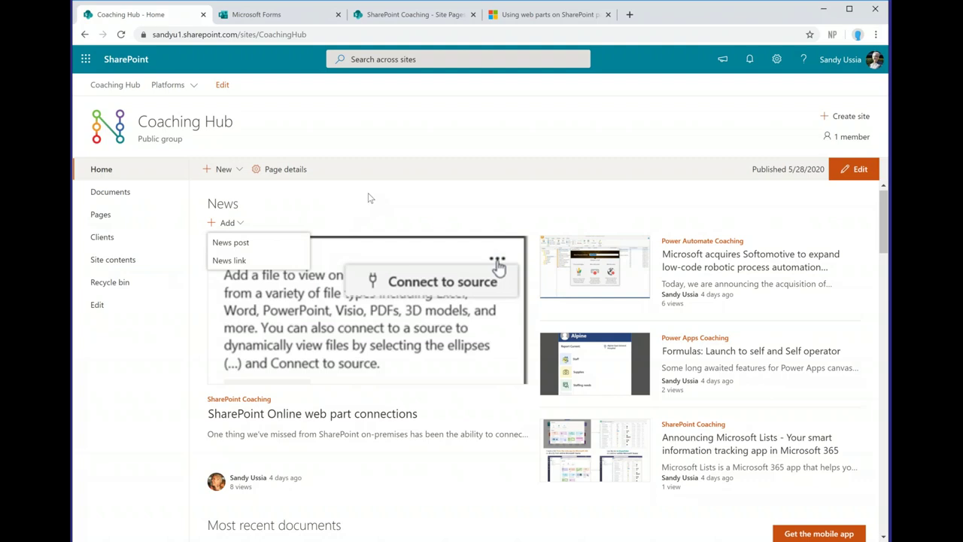
Step: Close the news Add menu and scroll through the published Coaching Hub page
{"action": "left_click", "coordinate": [367, 200]}
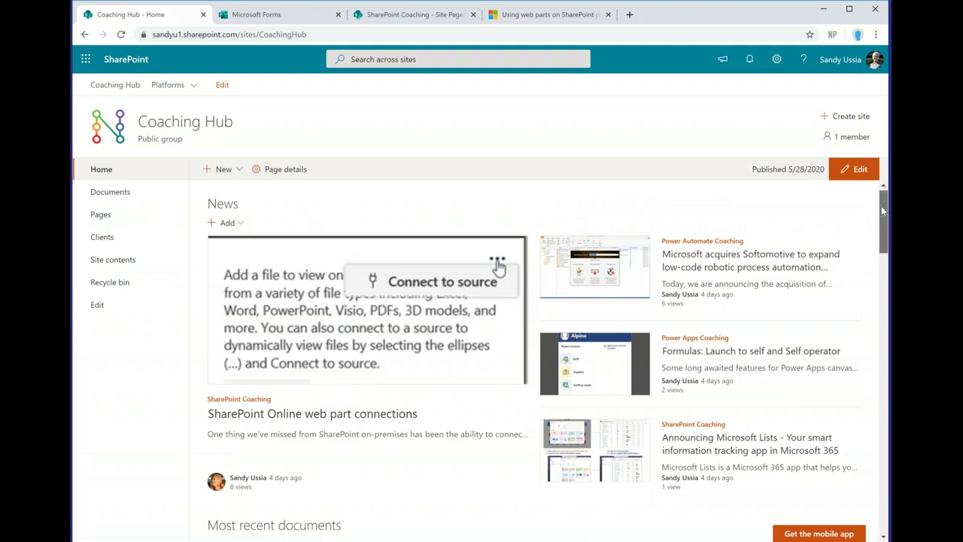
{"action": "mouse_move", "coordinate": [885, 209]}
{"action": "left_mouse_down"}
{"action": "mouse_move", "coordinate": [884, 435]}
{"action": "mouse_move", "coordinate": [886, 201]}
{"action": "left_mouse_up"}
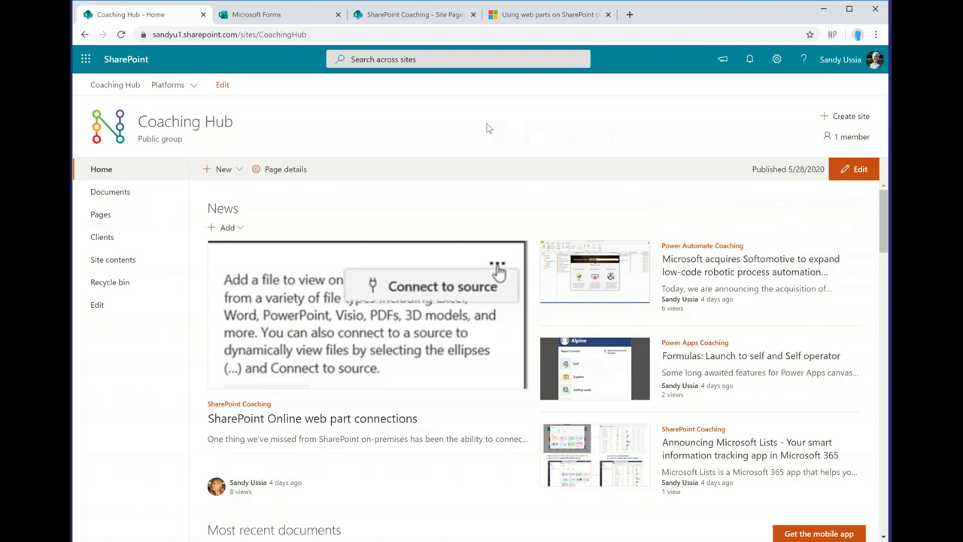
Step: Switch to the SharePoint Coaching Site Pages tab and go to its Home page
{"action": "left_click", "coordinate": [410, 16]}
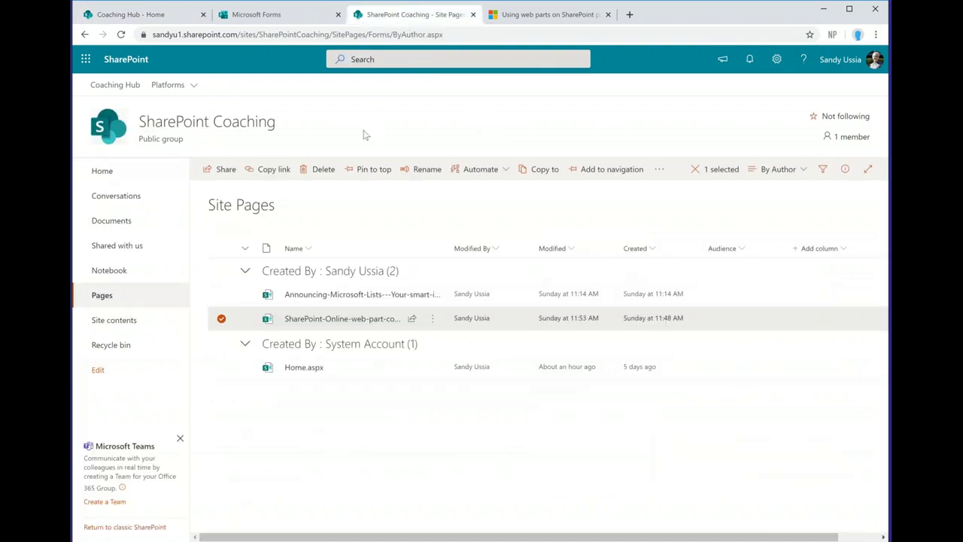
{"action": "left_click", "coordinate": [109, 175]}
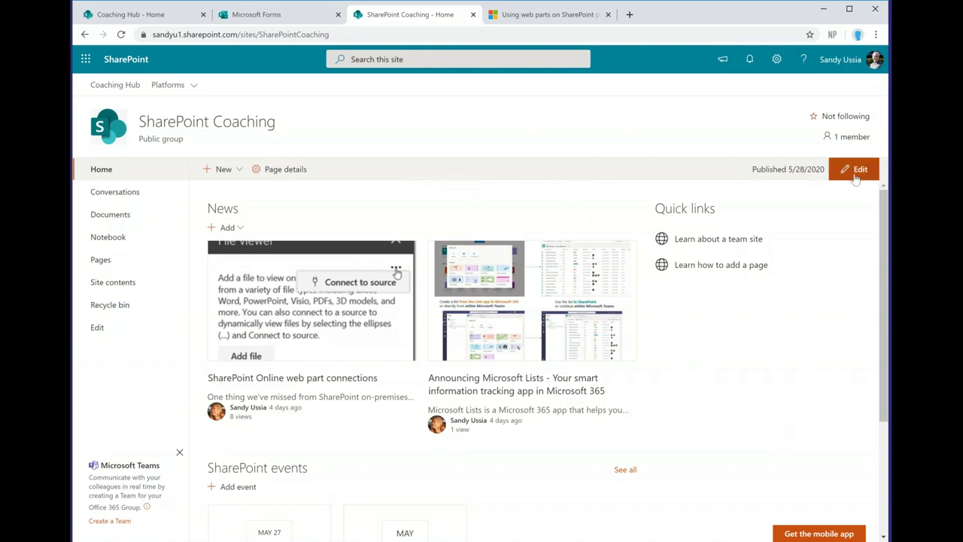
Step: Edit the page and add a Document library web part showing Documents below the events
{"action": "left_click", "coordinate": [853, 168]}
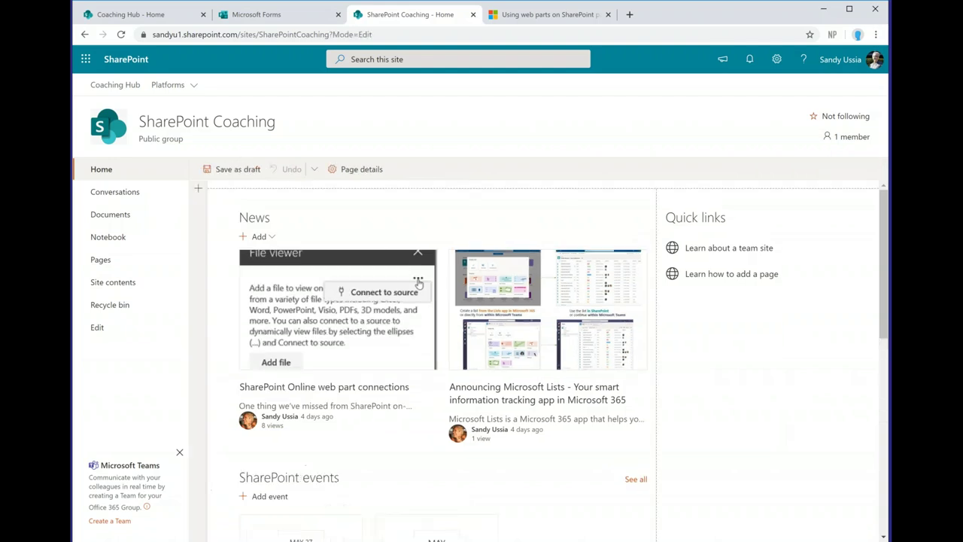
{"action": "scroll", "coordinate": [868, 399], "scroll_direction": "down", "scroll_amount": 6}
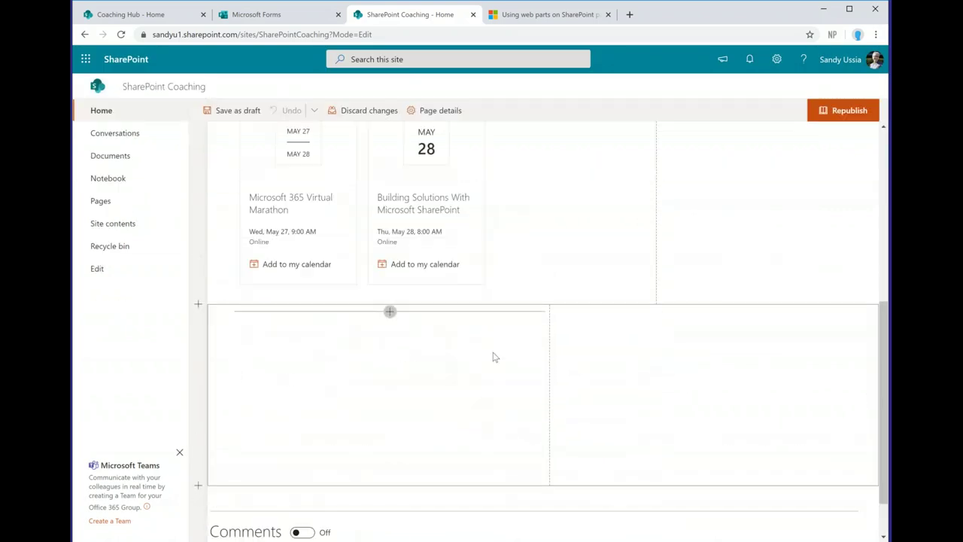
{"action": "left_click", "coordinate": [389, 311]}
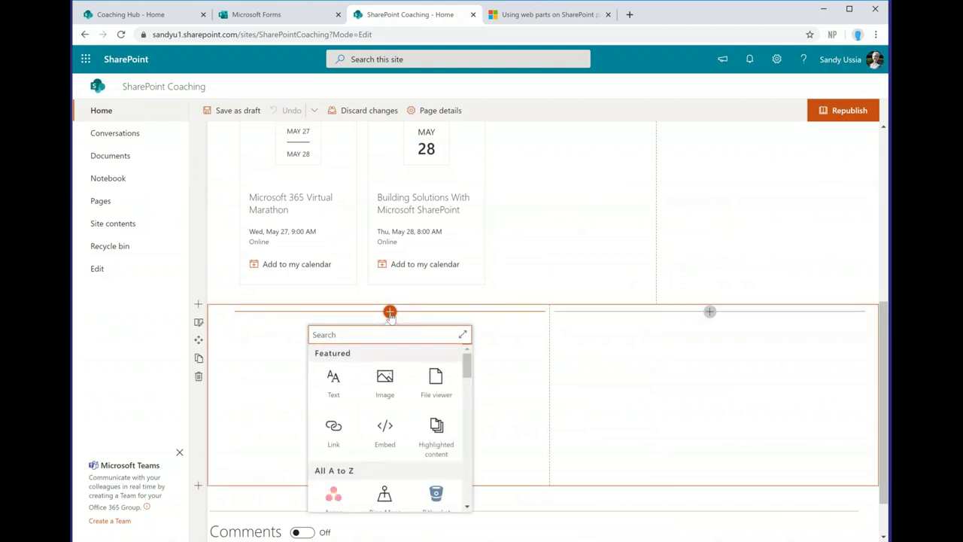
{"action": "type", "text": "doc"}
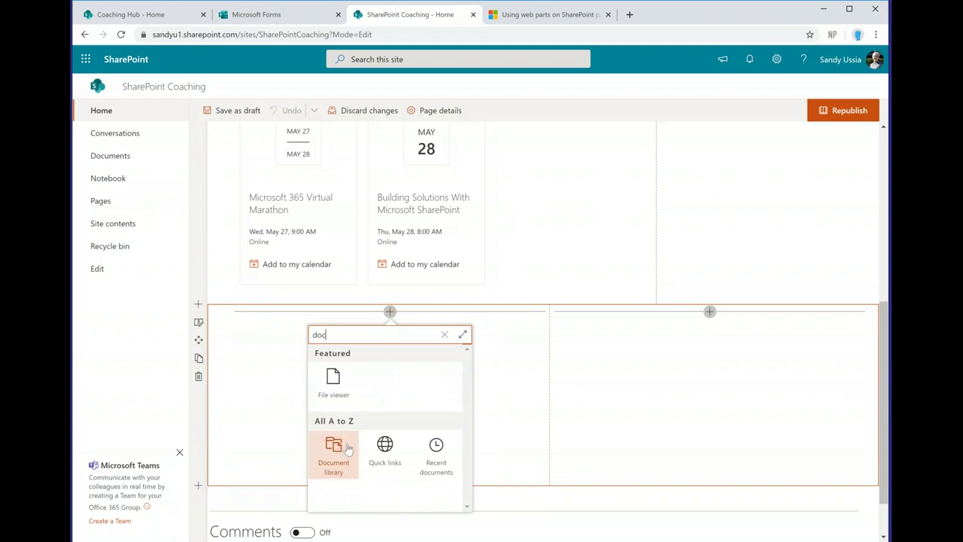
{"action": "left_click", "coordinate": [335, 451]}
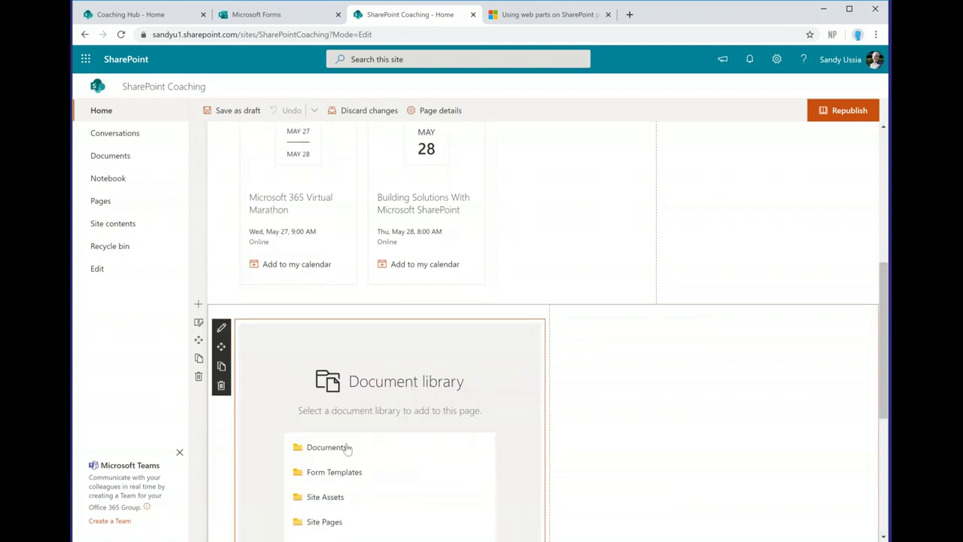
{"action": "left_click_drag", "start_coordinate": [886, 338], "coordinate": [884, 384]}
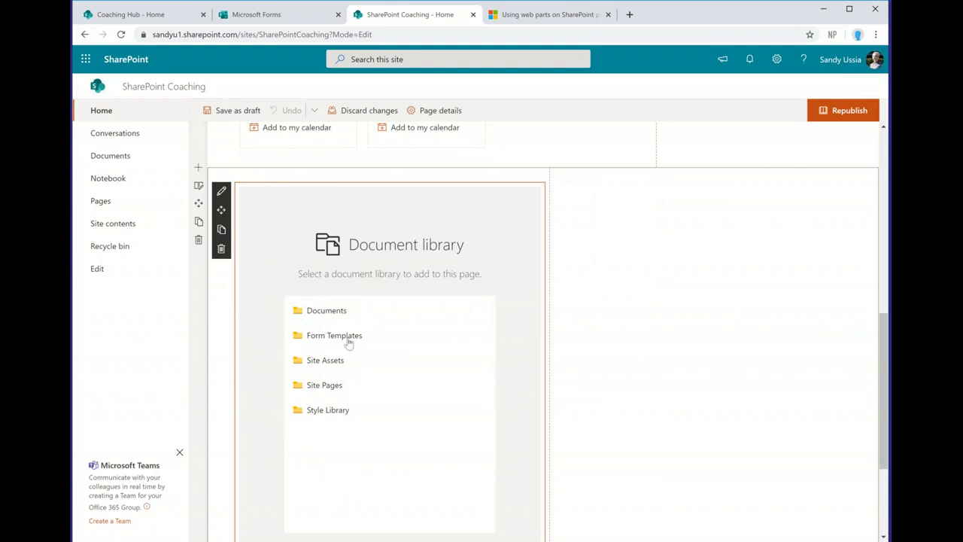
{"action": "left_click", "coordinate": [323, 313]}
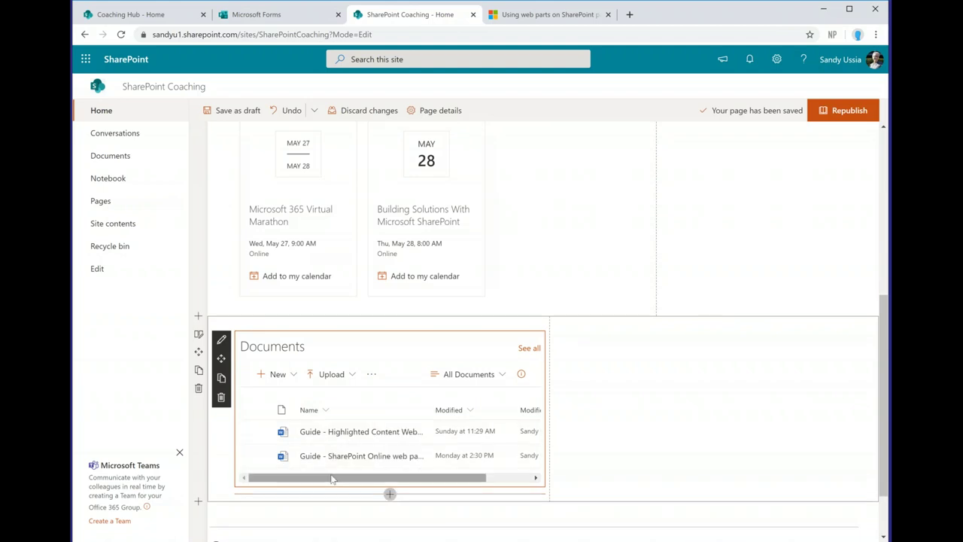
Step: Keep the All Documents view, set the Documents web part to Autosize with command bar hidden, and apply
{"action": "left_click", "coordinate": [221, 342]}
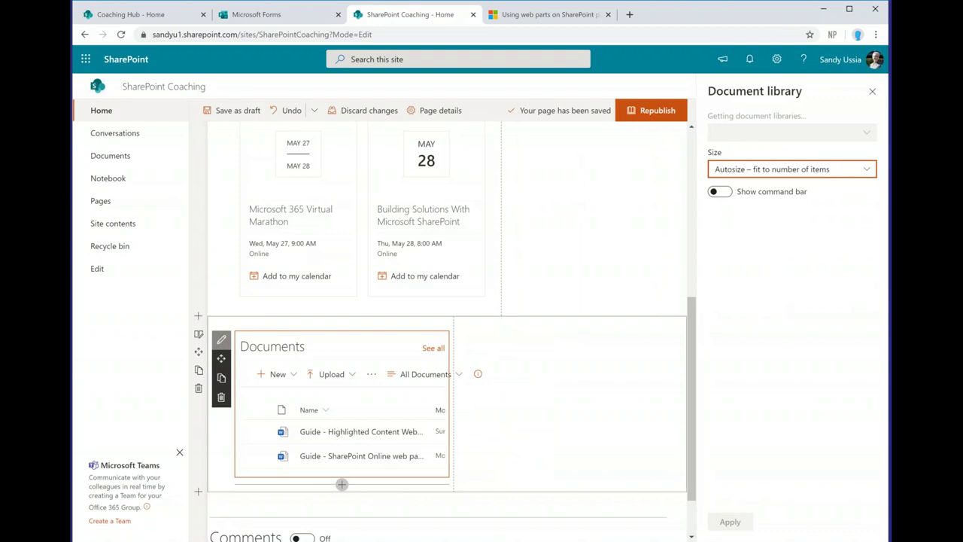
{"action": "left_click", "coordinate": [867, 171]}
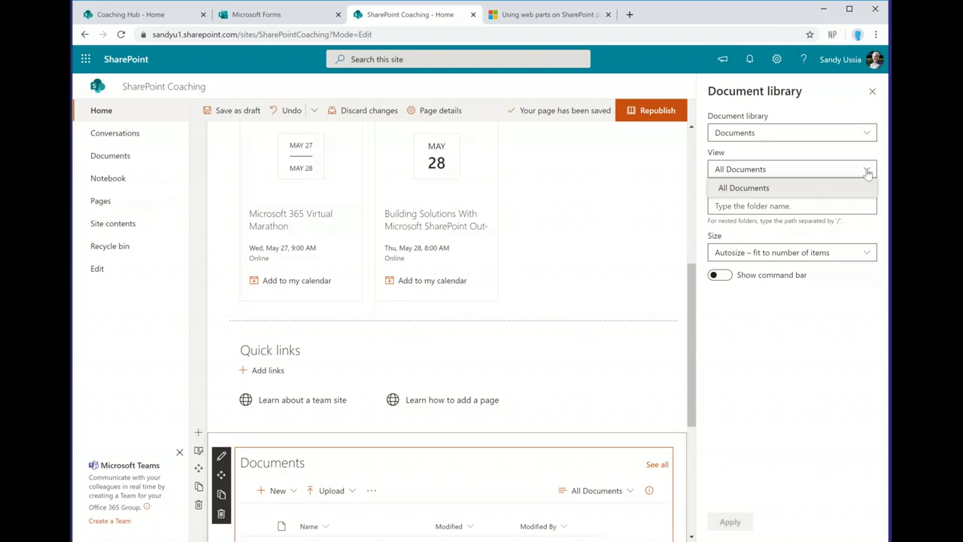
{"action": "left_click", "coordinate": [867, 172]}
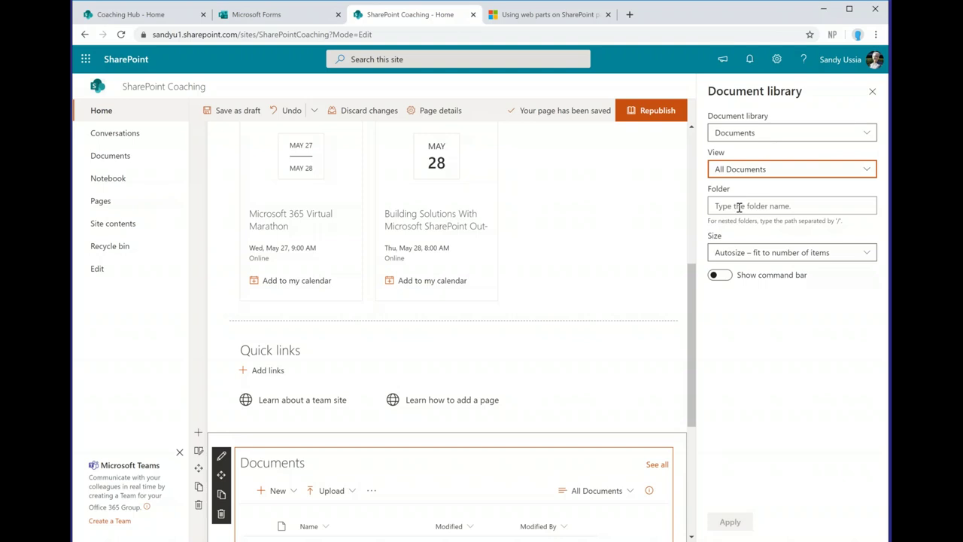
{"action": "left_click", "coordinate": [867, 255]}
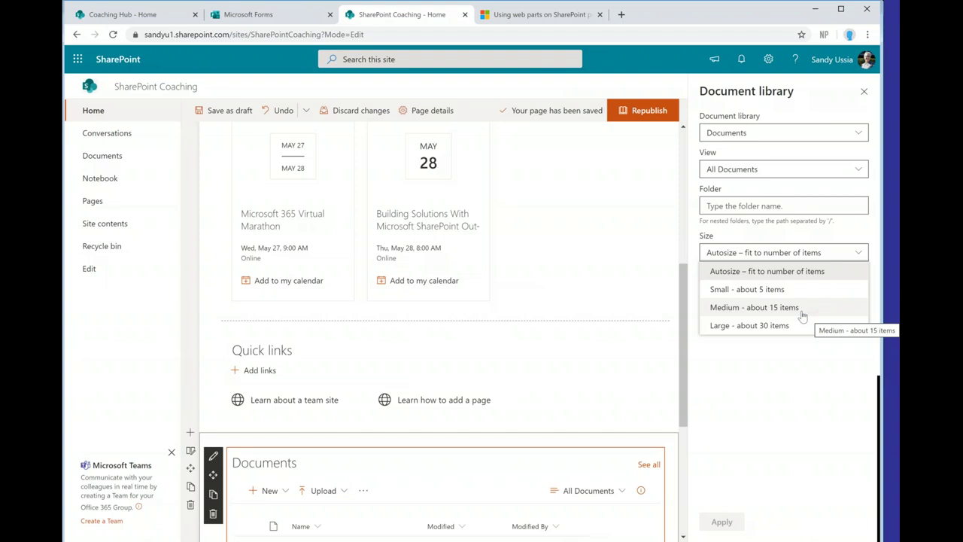
{"action": "left_click", "coordinate": [784, 271]}
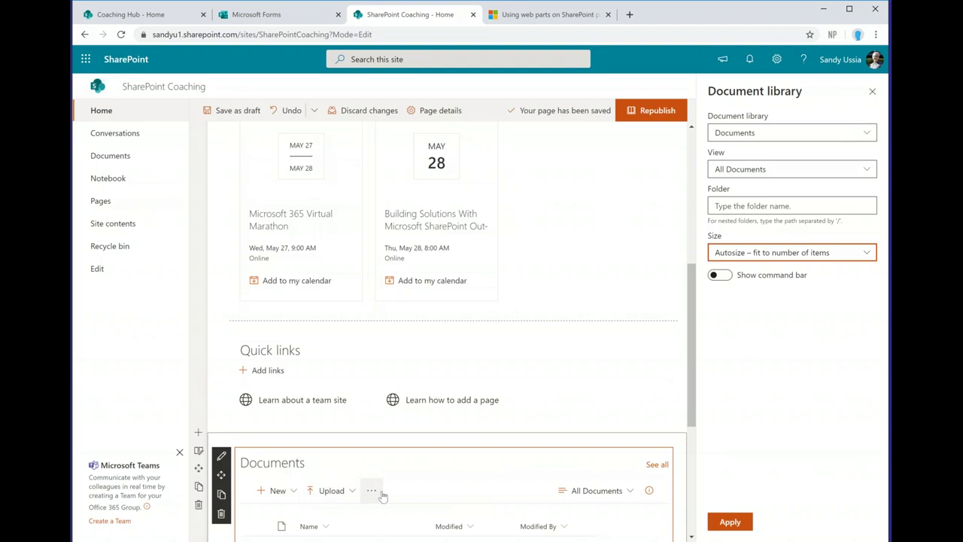
{"action": "left_click", "coordinate": [722, 277]}
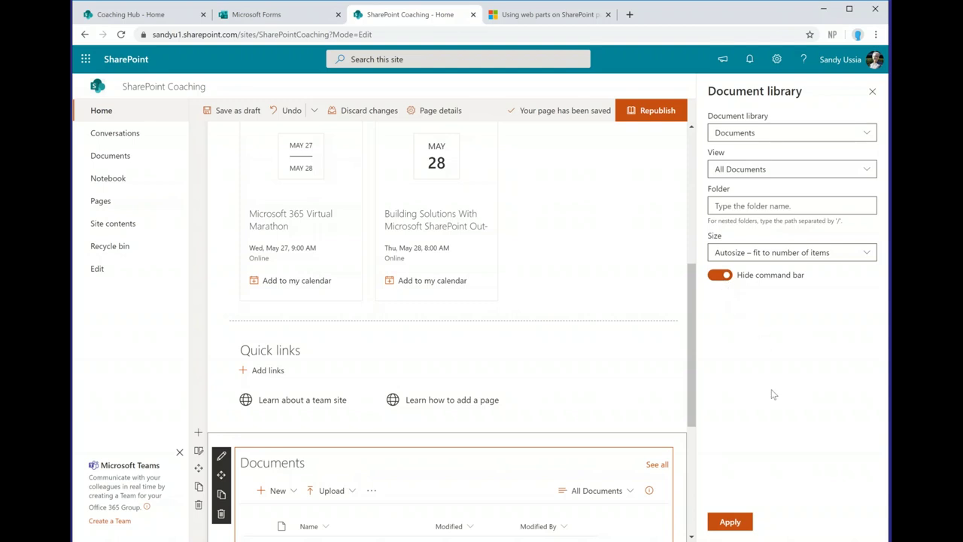
{"action": "left_click", "coordinate": [730, 521]}
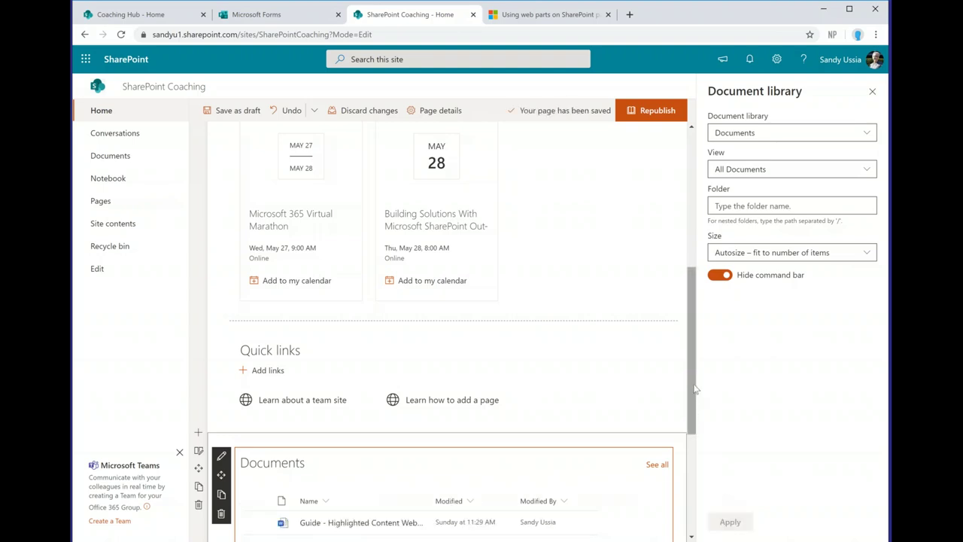
{"action": "left_click", "coordinate": [872, 92]}
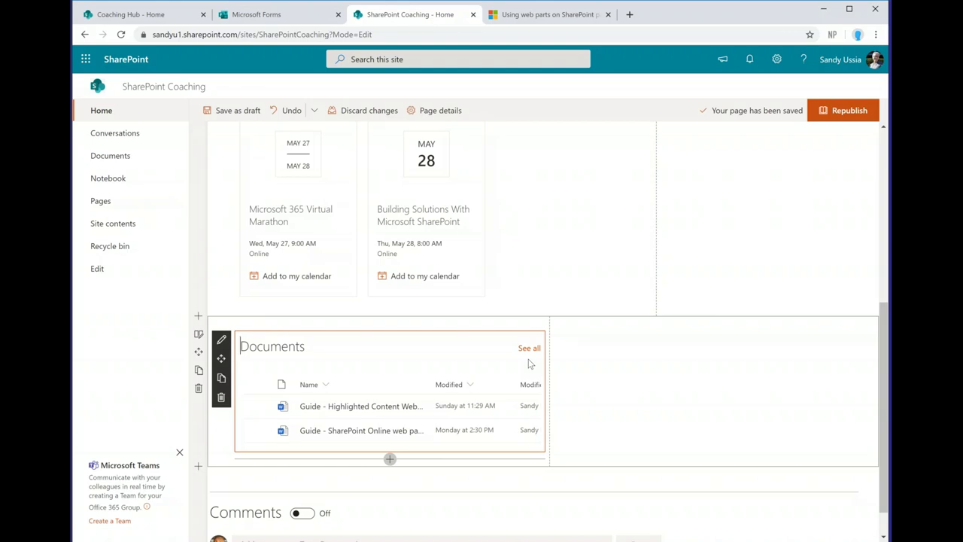
Step: Select the two-column Documents section and add a web part to its empty right column
{"action": "left_click", "coordinate": [682, 342]}
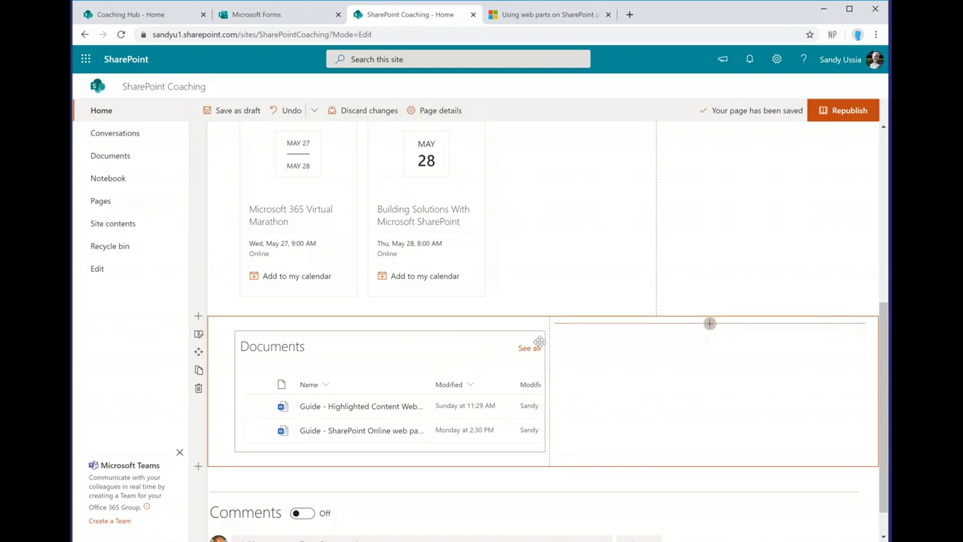
{"action": "left_click", "coordinate": [709, 324]}
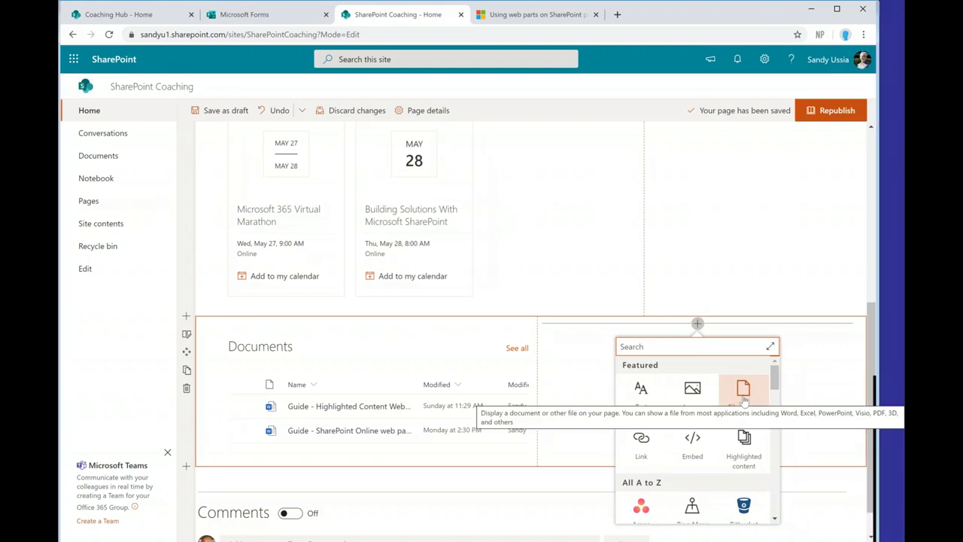
Step: Add a File viewer to the right column showing 'Guide - SharePoint Online web part connections'
{"action": "left_click", "coordinate": [743, 398]}
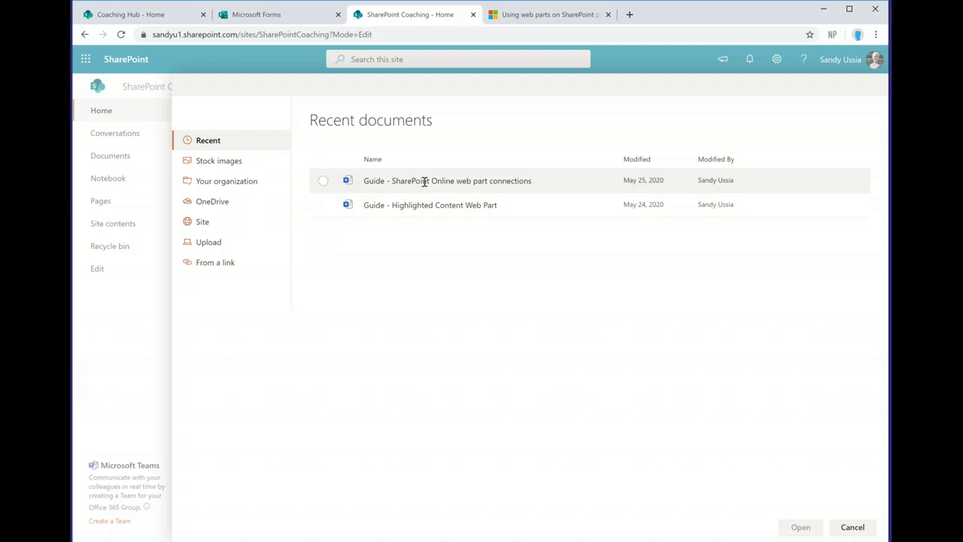
{"action": "left_click", "coordinate": [323, 181]}
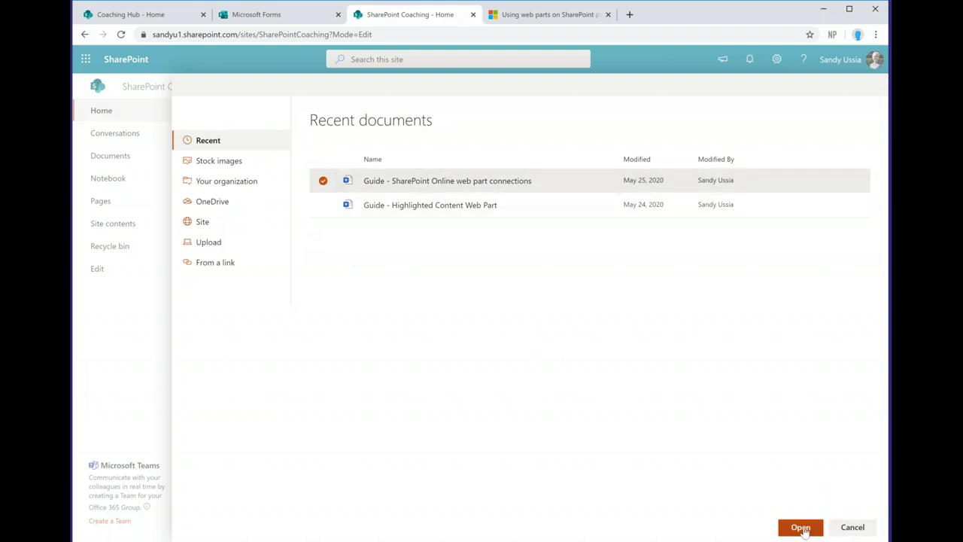
{"action": "left_click", "coordinate": [803, 527]}
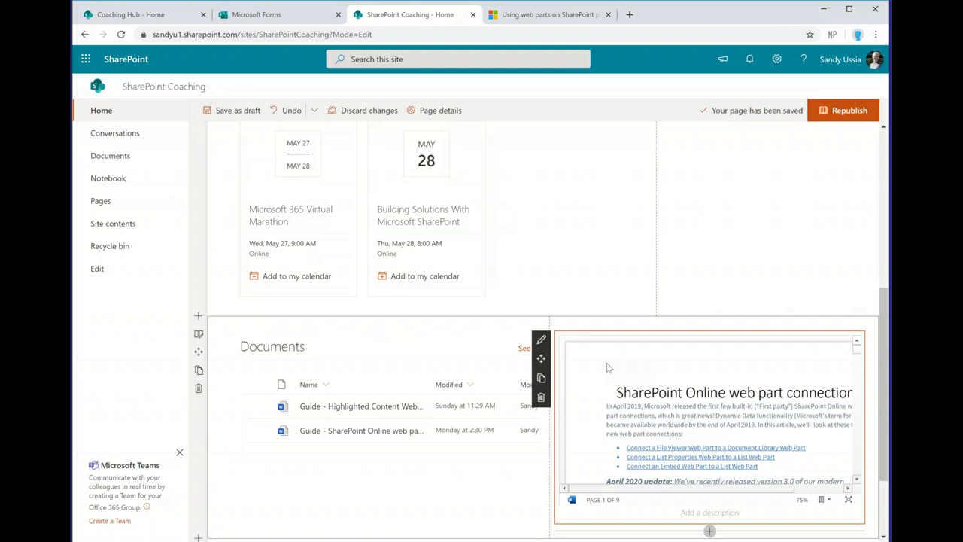
{"action": "left_click", "coordinate": [611, 365]}
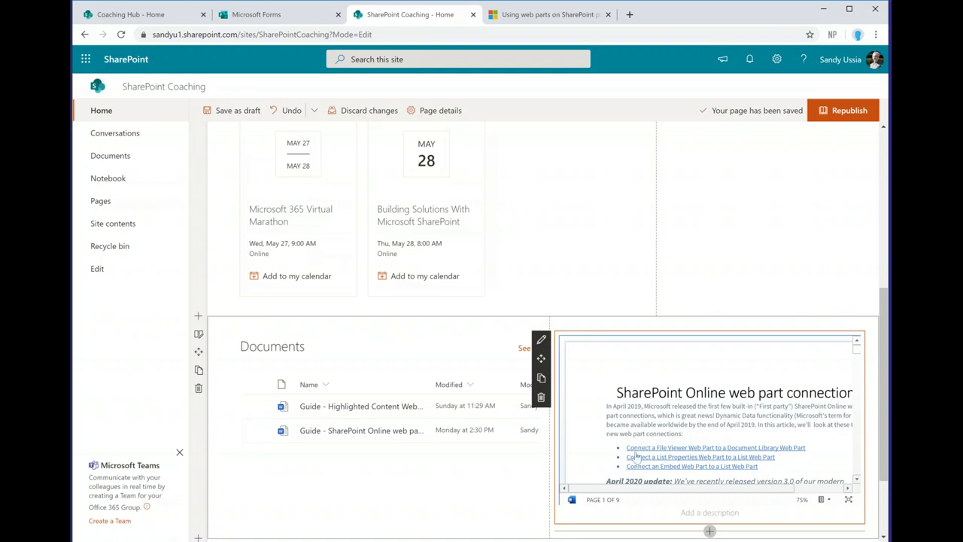
{"action": "left_click", "coordinate": [858, 374]}
{"action": "scroll", "coordinate": [858, 383], "scroll_direction": "down", "scroll_amount": 5}
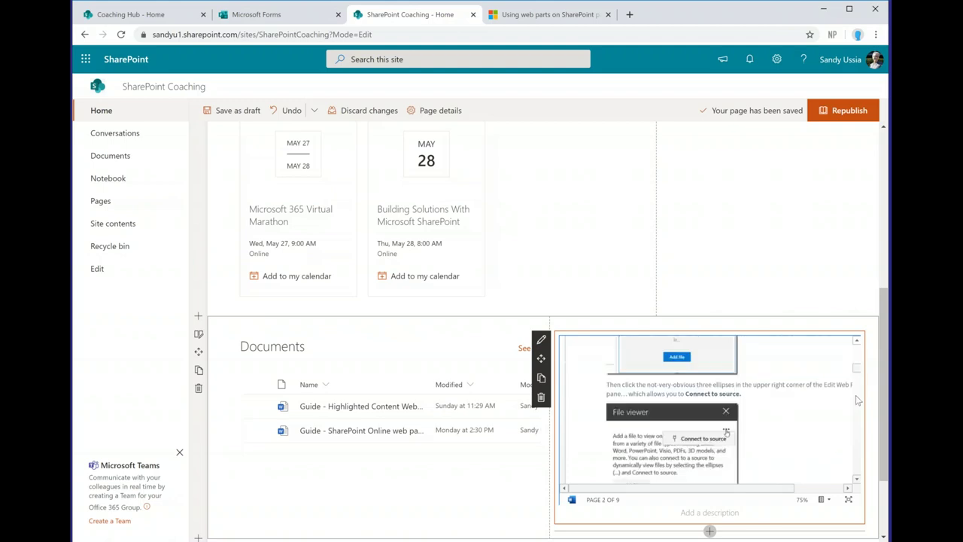
{"action": "scroll", "coordinate": [857, 391], "scroll_direction": "up", "scroll_amount": 8}
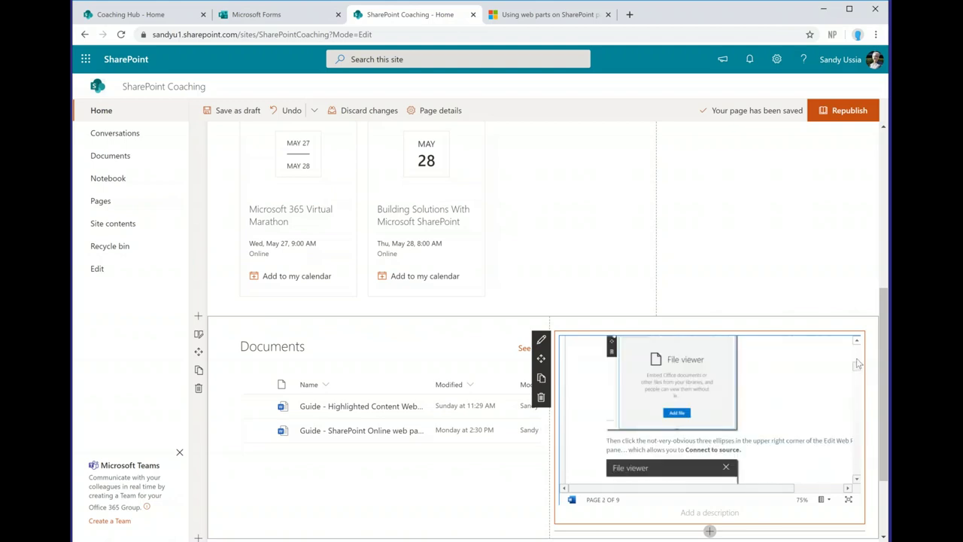
{"action": "scroll", "coordinate": [858, 364], "scroll_direction": "up", "scroll_amount": 3}
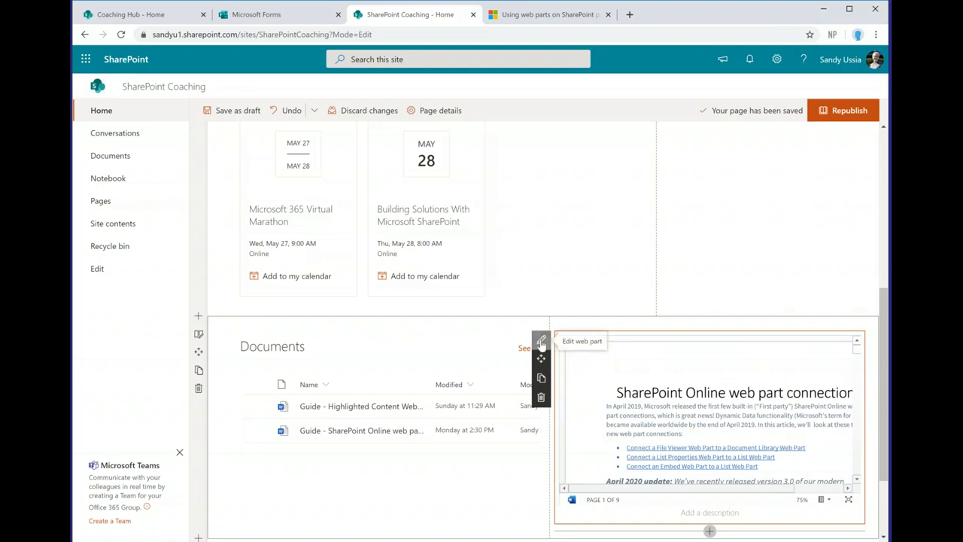
{"action": "left_click", "coordinate": [541, 342]}
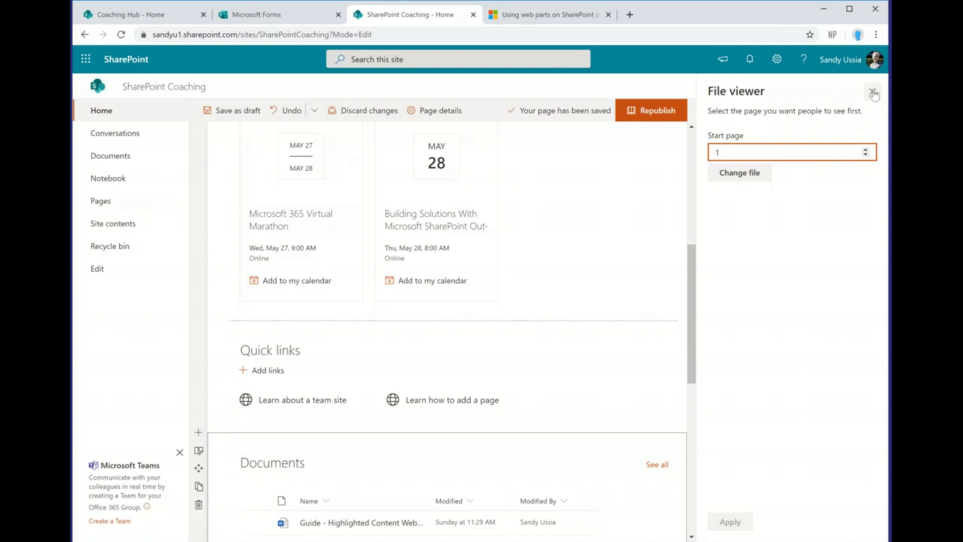
{"action": "left_click", "coordinate": [732, 172]}
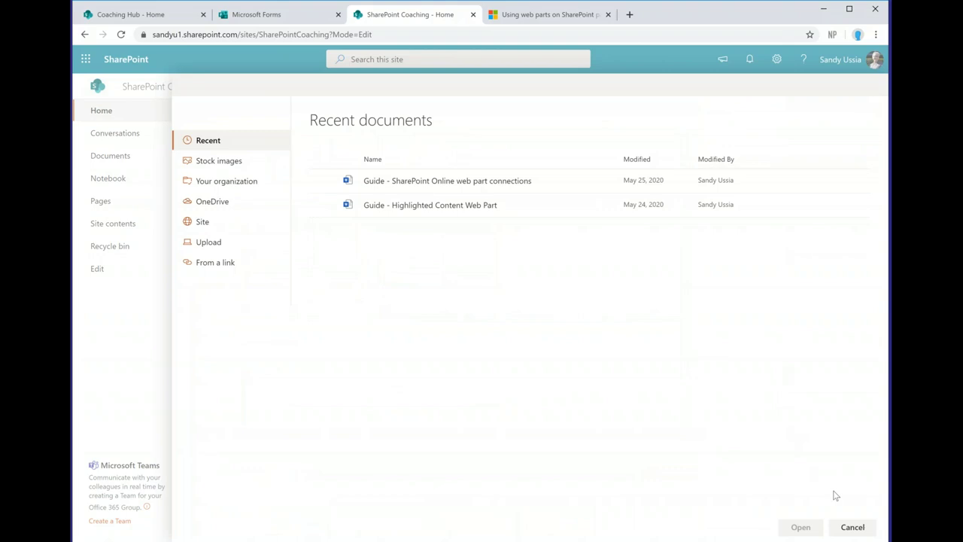
{"action": "left_click", "coordinate": [852, 527]}
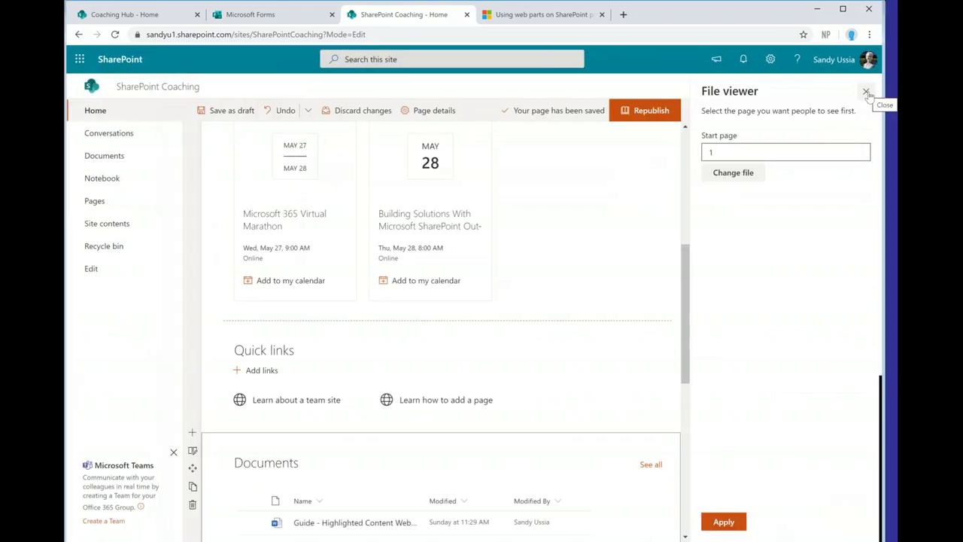
{"action": "left_click", "coordinate": [865, 92]}
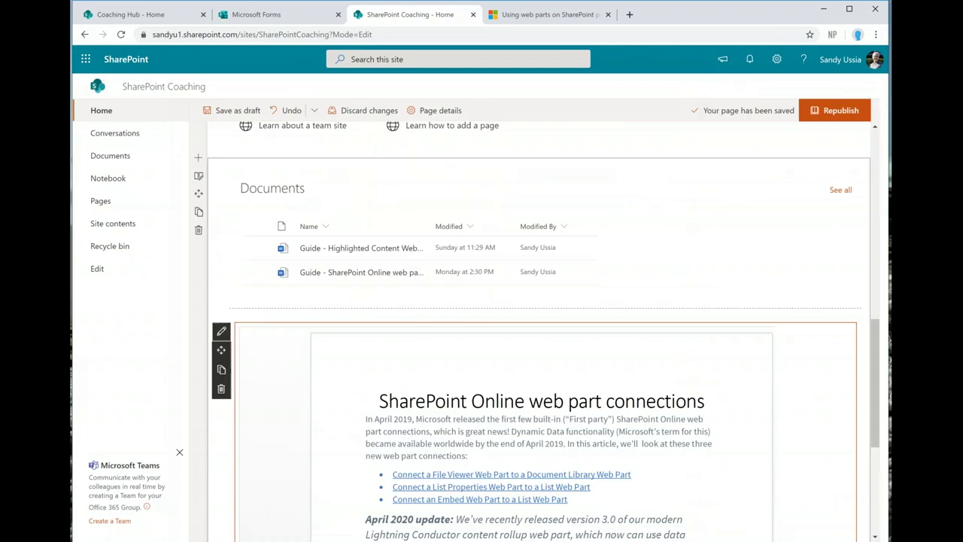
Step: Replace the right-column file viewer with a new File viewer that has no file chosen
{"action": "left_click", "coordinate": [541, 285]}
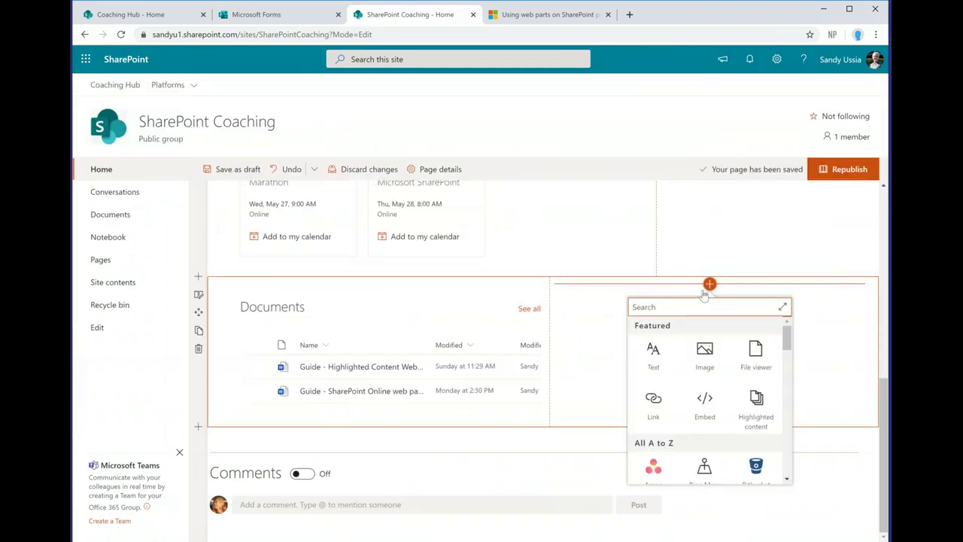
{"action": "left_click", "coordinate": [756, 361]}
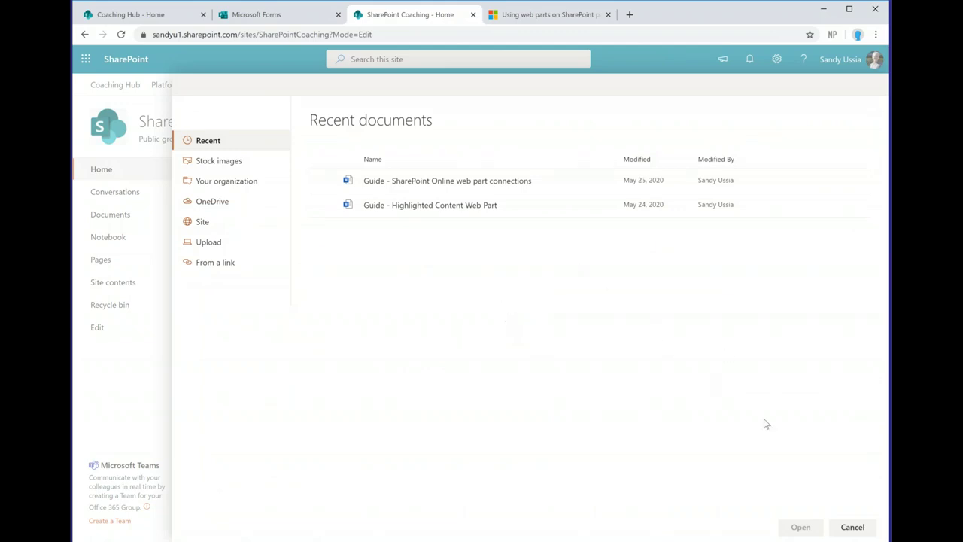
{"action": "left_click", "coordinate": [852, 527]}
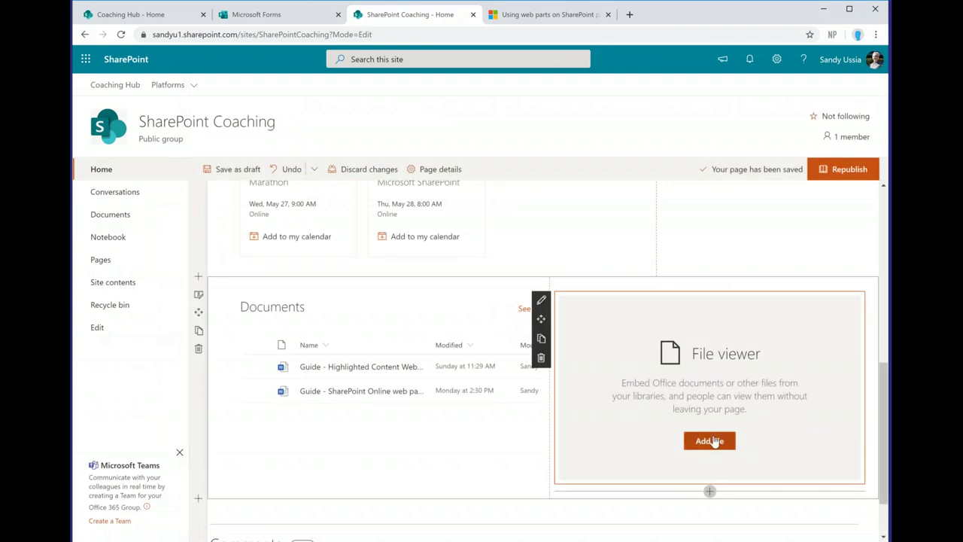
Step: Connect the new File viewer to the Documents library as its source
{"action": "left_click", "coordinate": [541, 300]}
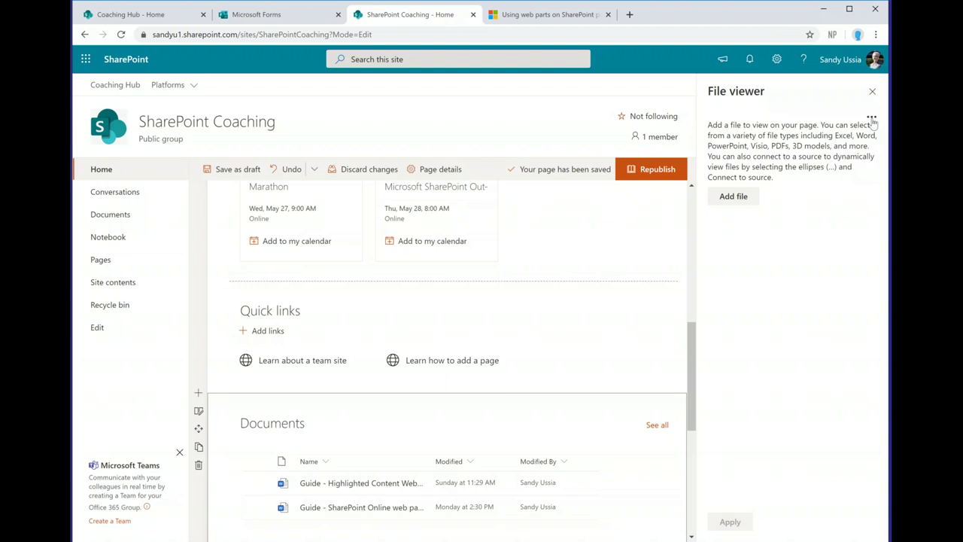
{"action": "left_click", "coordinate": [872, 122]}
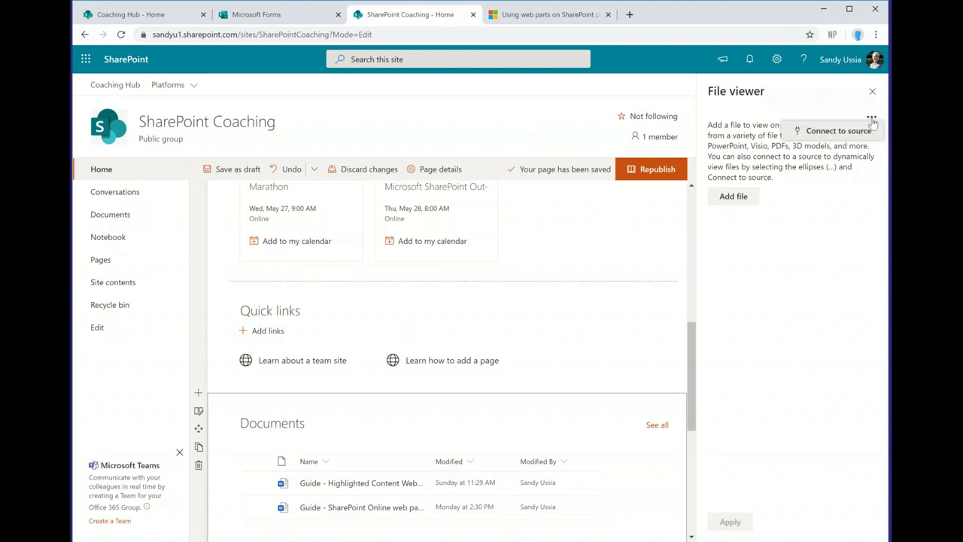
{"action": "left_click", "coordinate": [858, 134]}
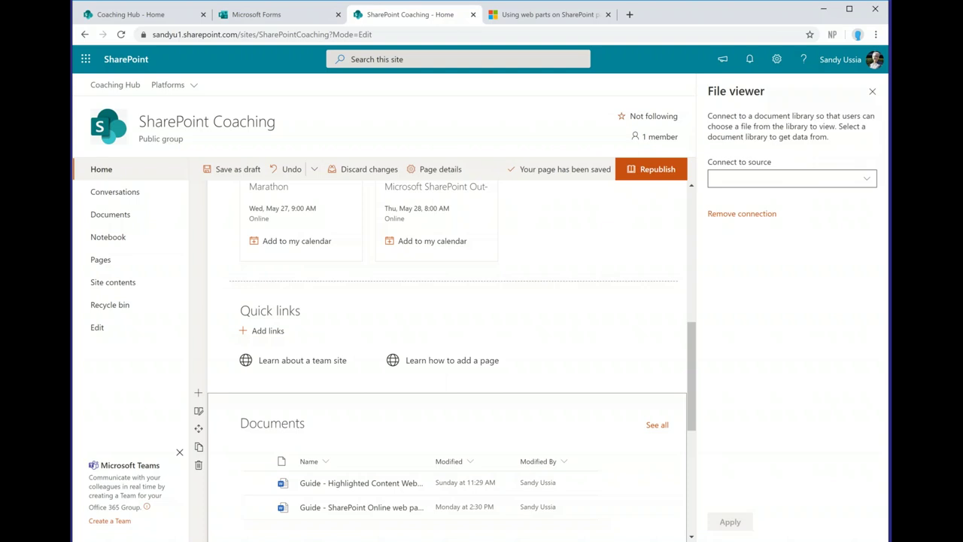
{"action": "left_click", "coordinate": [867, 179]}
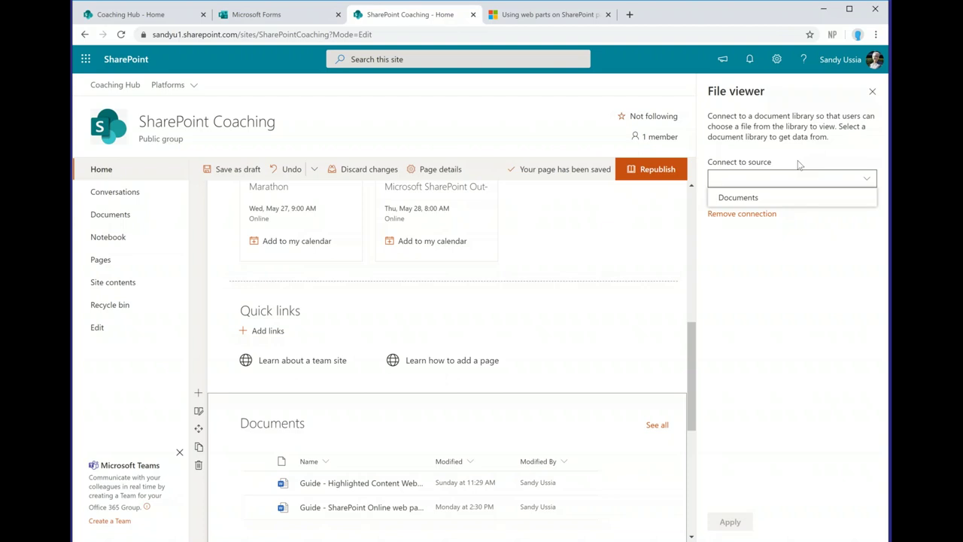
{"action": "left_click", "coordinate": [773, 198]}
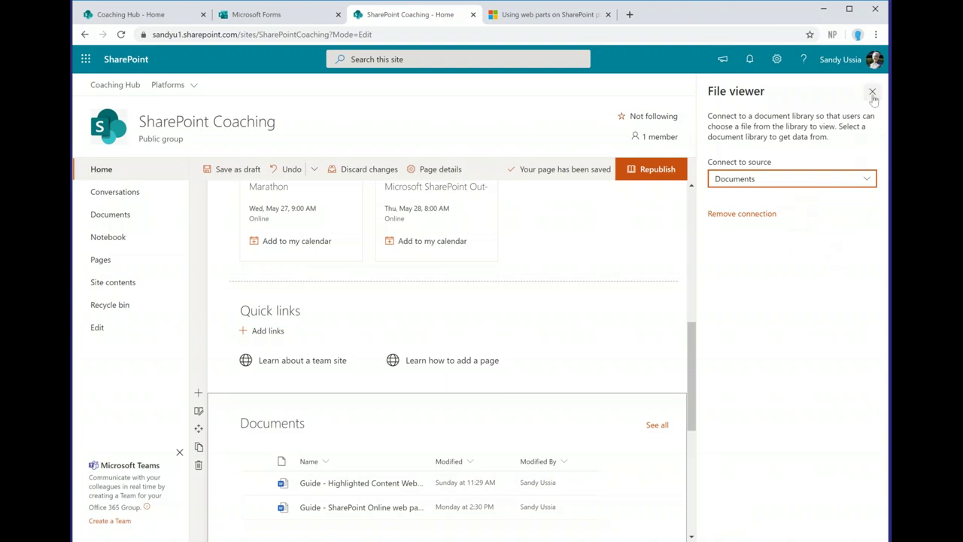
{"action": "left_click", "coordinate": [872, 92]}
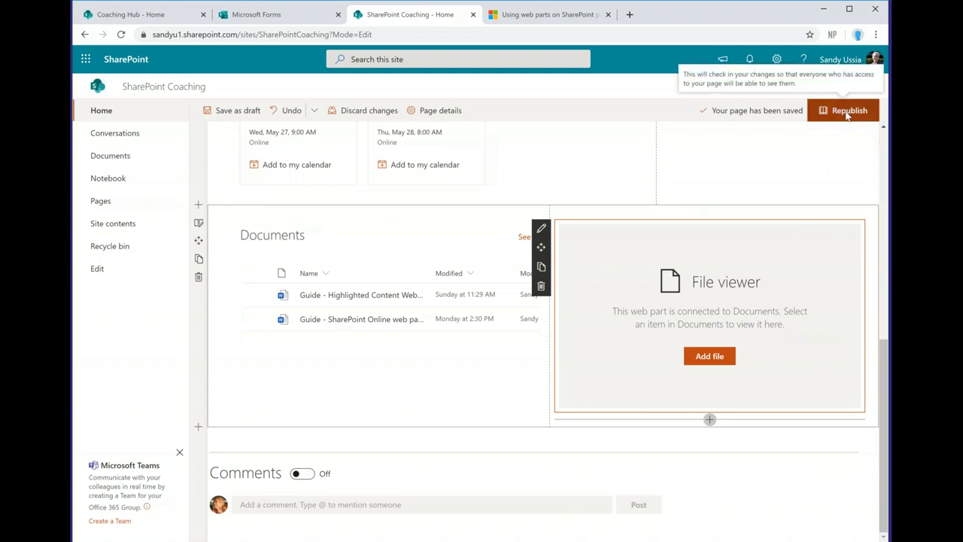
Step: Republish the home page with the Documents–File viewer connection
{"action": "left_click", "coordinate": [846, 111]}
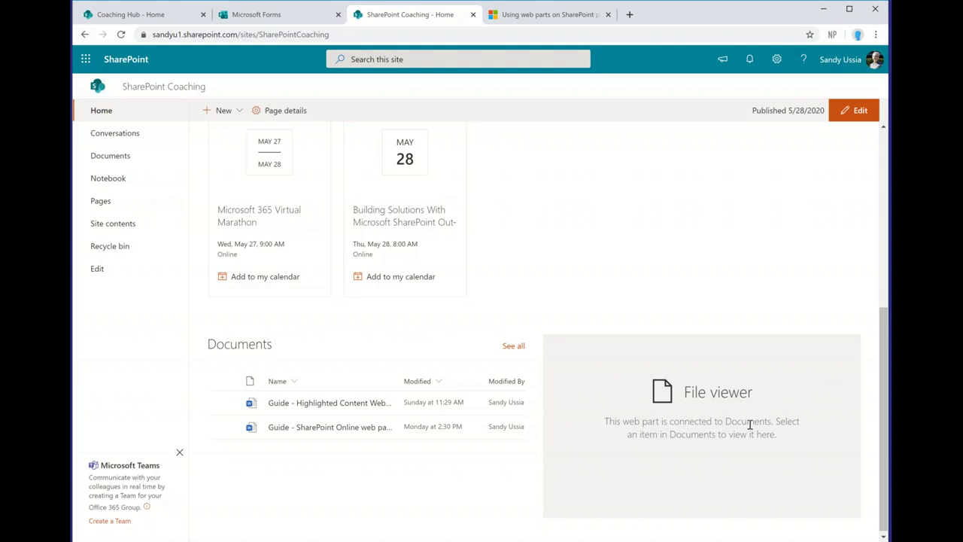
{"action": "left_click", "coordinate": [227, 428]}
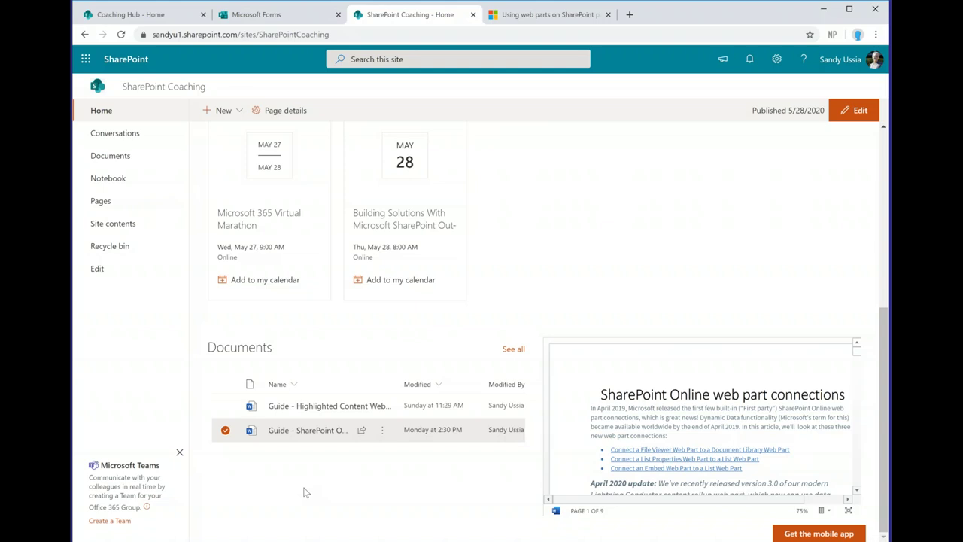
{"action": "left_click", "coordinate": [226, 430]}
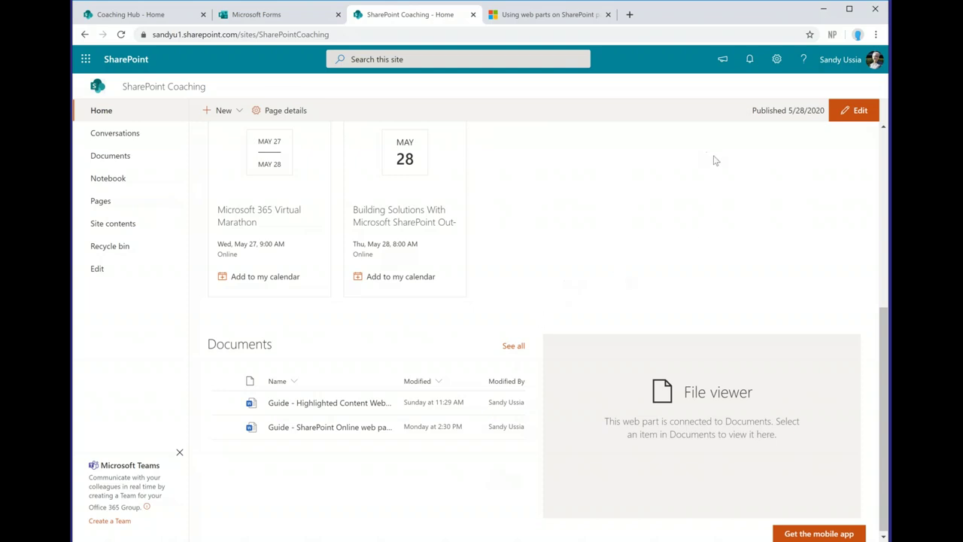
Step: Return the home page to editing and start a new web part below the Documents section
{"action": "left_click", "coordinate": [858, 114]}
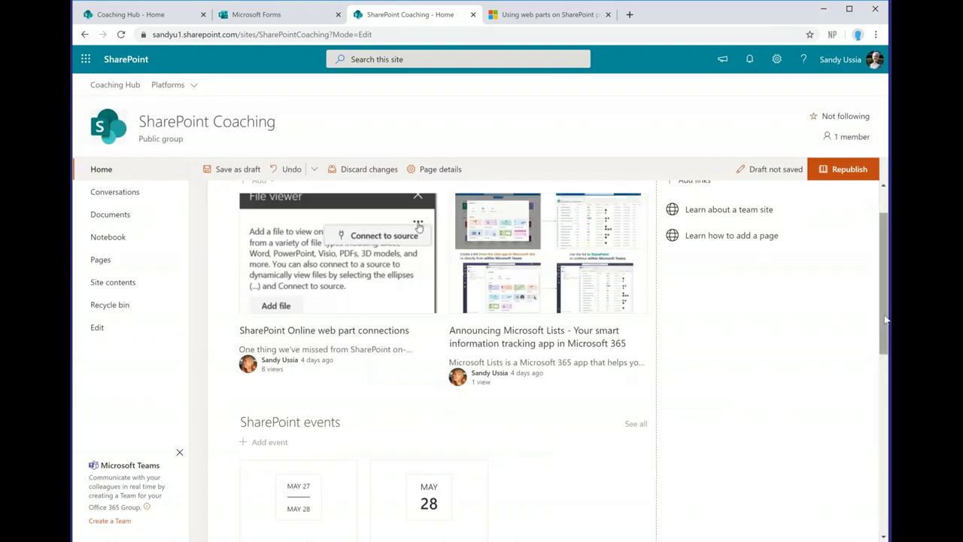
{"action": "scroll", "coordinate": [880, 524], "scroll_direction": "down", "scroll_amount": 5}
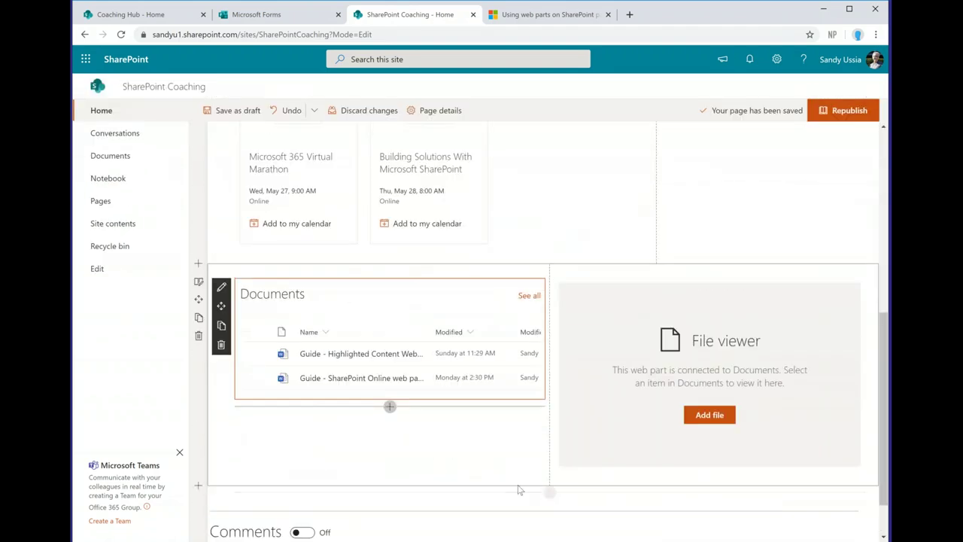
{"action": "left_click", "coordinate": [550, 493]}
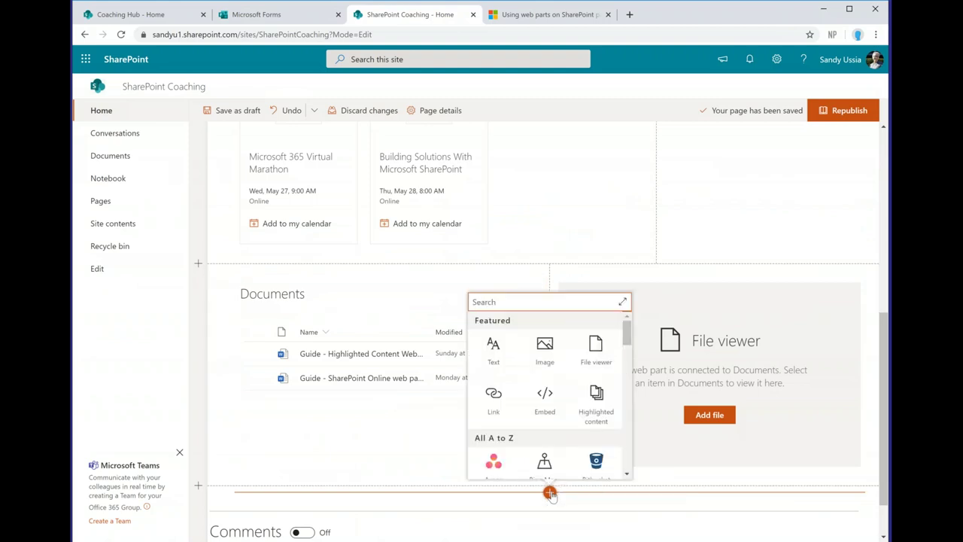
Step: Expand the web part toolbox to list every web part by category, Bing Maps through Twitter
{"action": "left_click", "coordinate": [622, 302]}
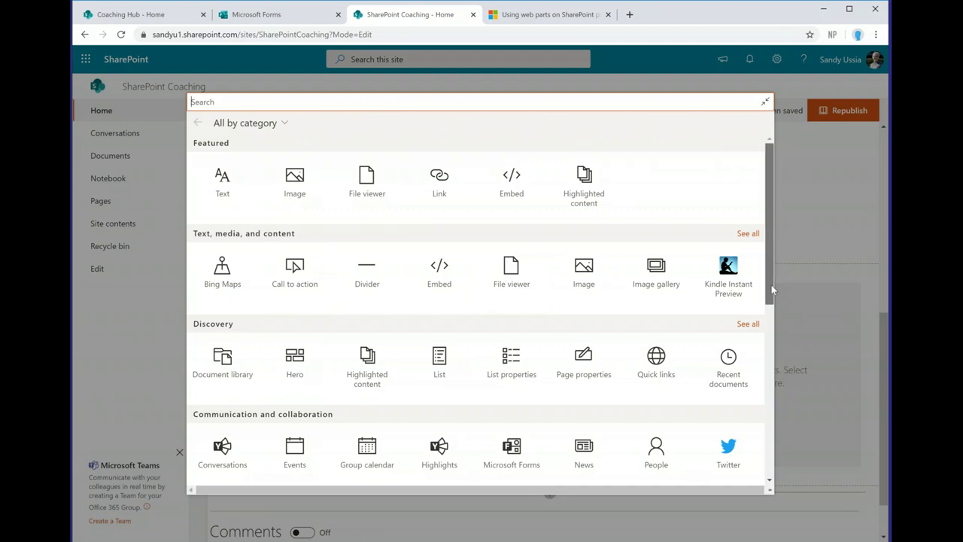
Step: Scroll the web part gallery down to Connectors (Asana, GitHub, JIRA) and Other (Markdown, World clock)
{"action": "left_click_drag", "start_coordinate": [771, 286], "coordinate": [771, 332]}
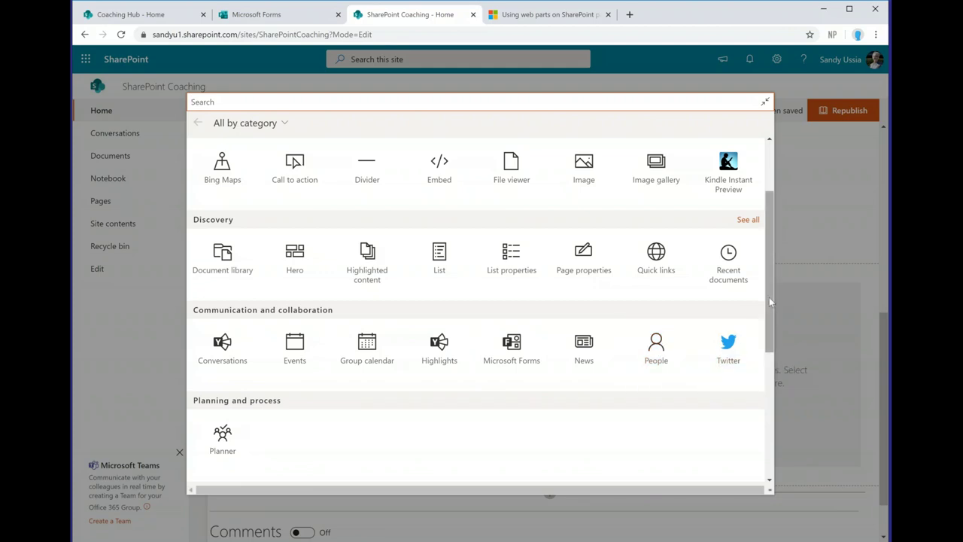
{"action": "left_click_drag", "start_coordinate": [769, 301], "coordinate": [770, 390]}
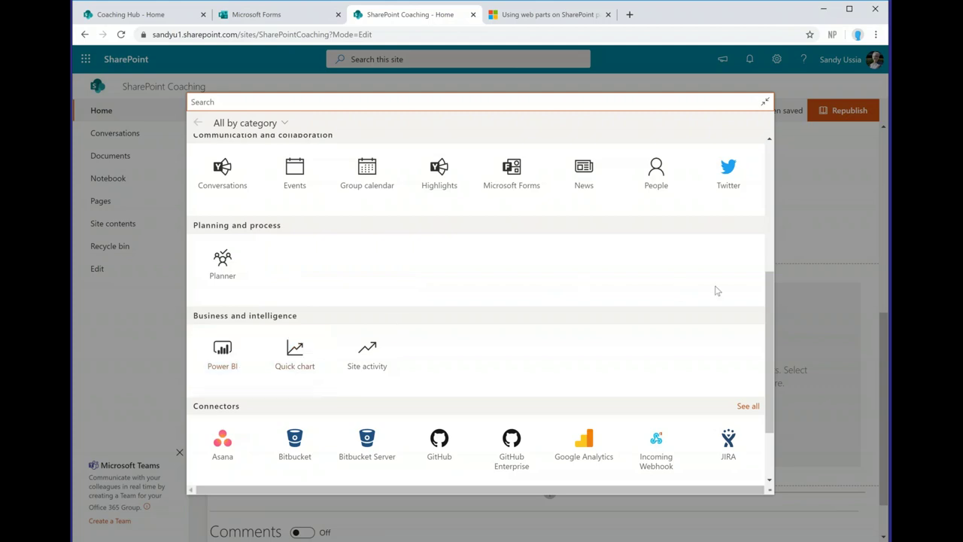
{"action": "left_click_drag", "start_coordinate": [770, 297], "coordinate": [770, 339]}
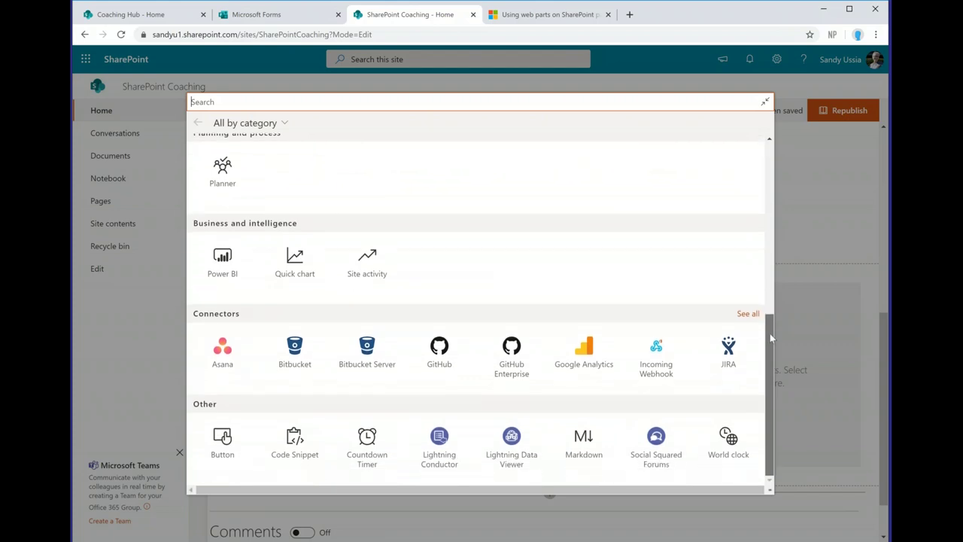
{"action": "mouse_move", "coordinate": [769, 322]}
{"action": "left_mouse_down"}
{"action": "mouse_move", "coordinate": [767, 252]}
{"action": "mouse_move", "coordinate": [769, 319]}
{"action": "left_mouse_up"}
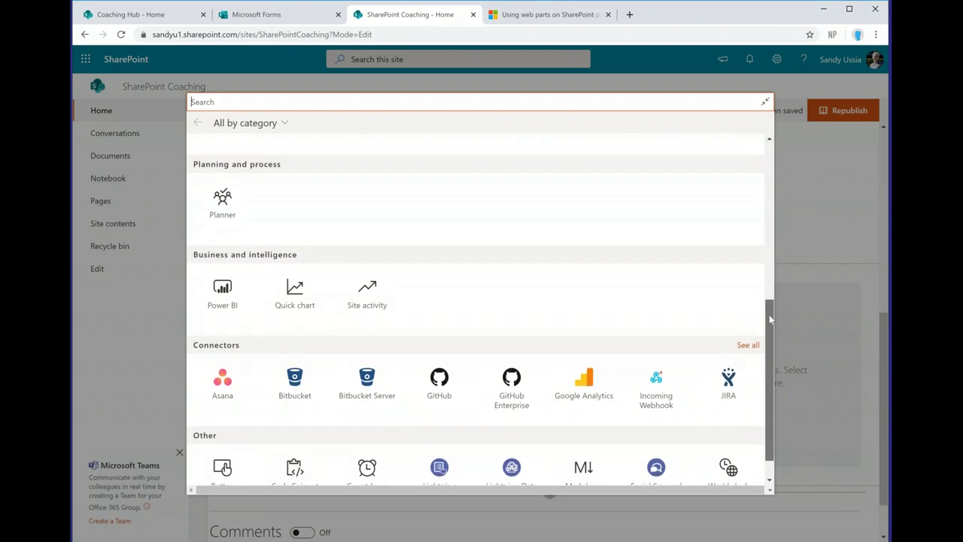
{"action": "left_click_drag", "start_coordinate": [769, 319], "coordinate": [770, 319]}
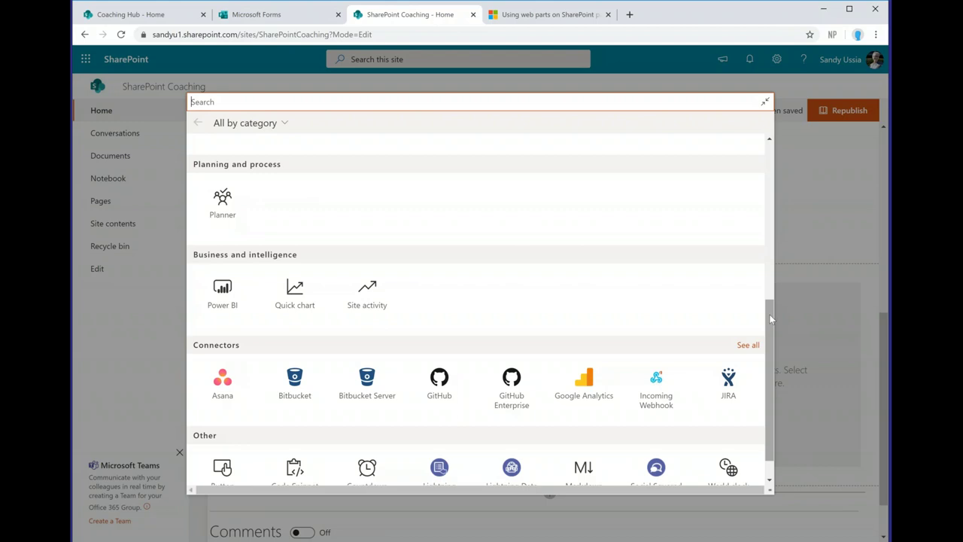
{"action": "left_click_drag", "start_coordinate": [770, 318], "coordinate": [770, 344]}
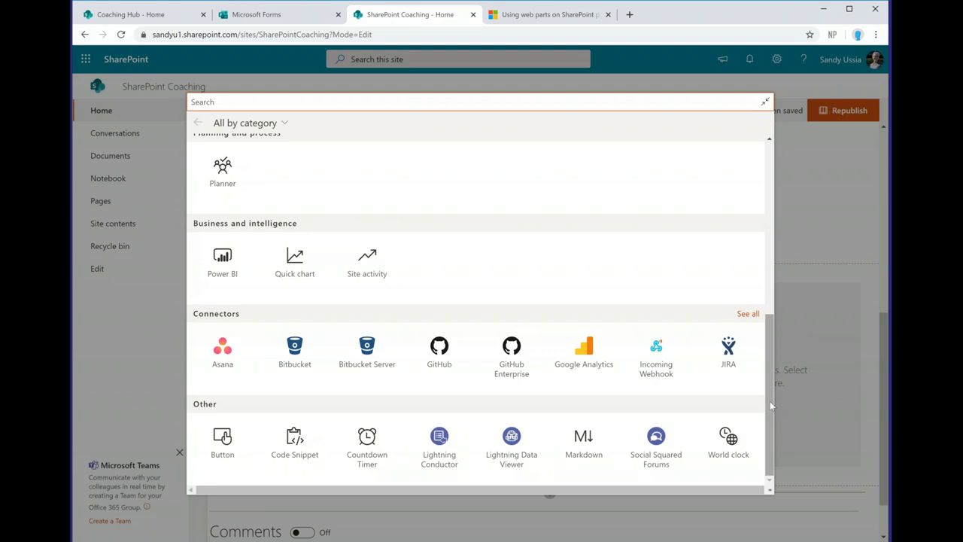
Step: Close the web part gallery without adding anything, republish the page, then reopen it for editing
{"action": "left_click", "coordinate": [809, 178]}
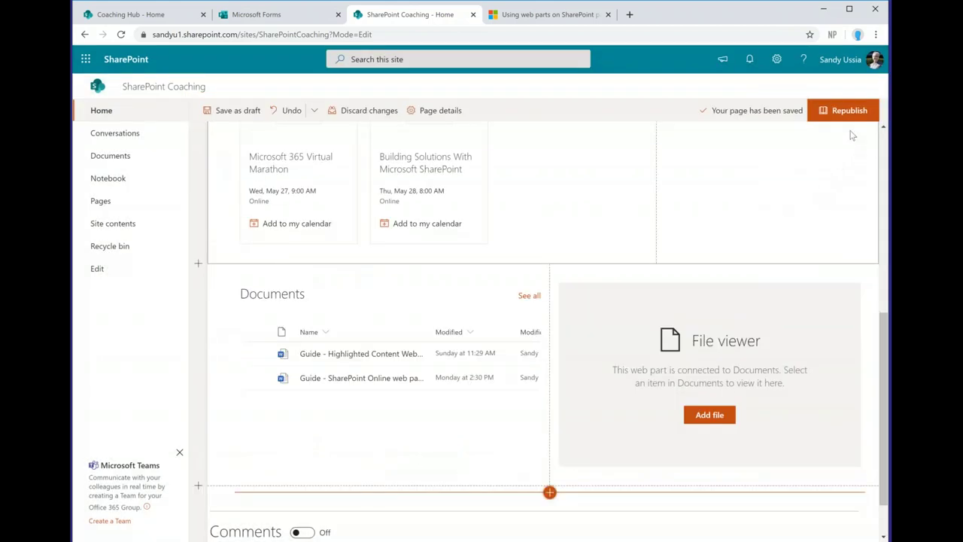
{"action": "left_click", "coordinate": [850, 113]}
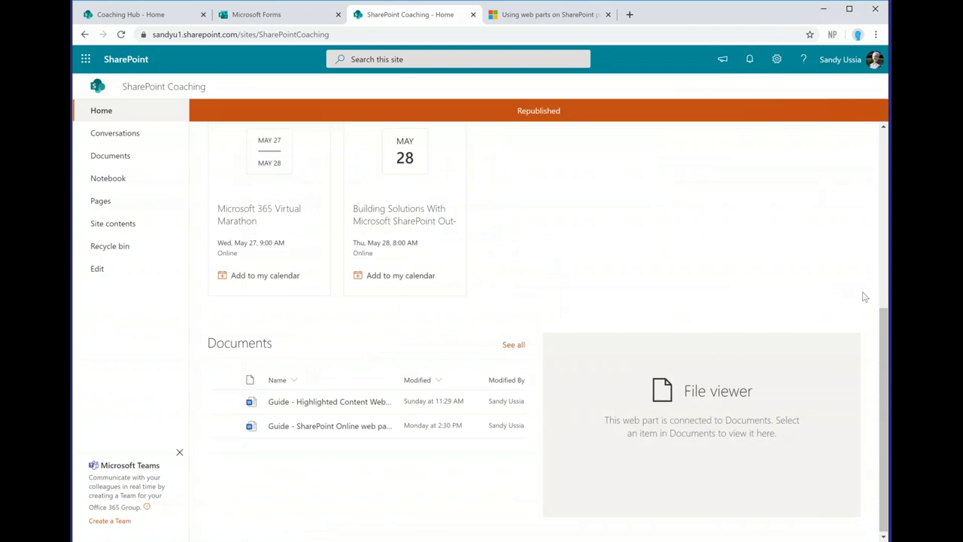
{"action": "left_click_drag", "start_coordinate": [886, 318], "coordinate": [886, 188]}
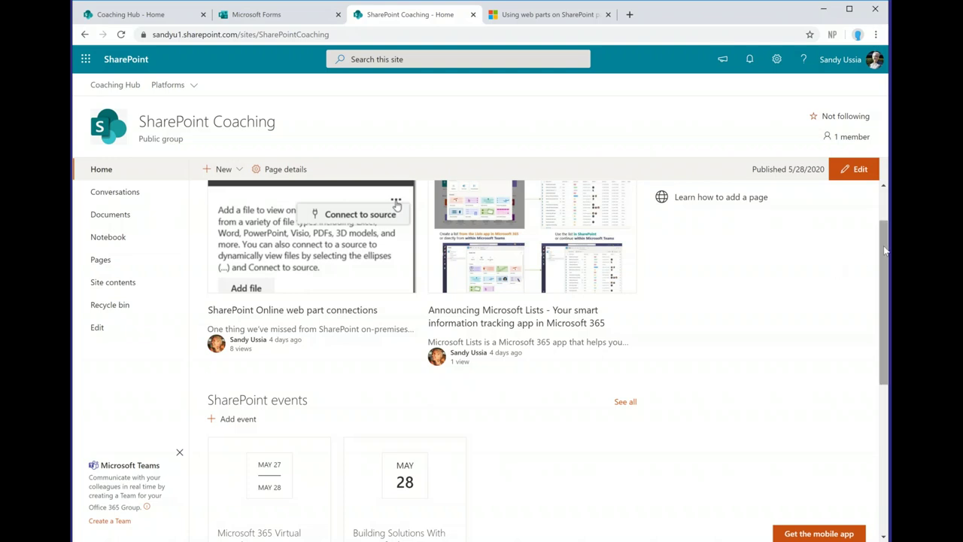
{"action": "left_click_drag", "start_coordinate": [889, 248], "coordinate": [889, 203]}
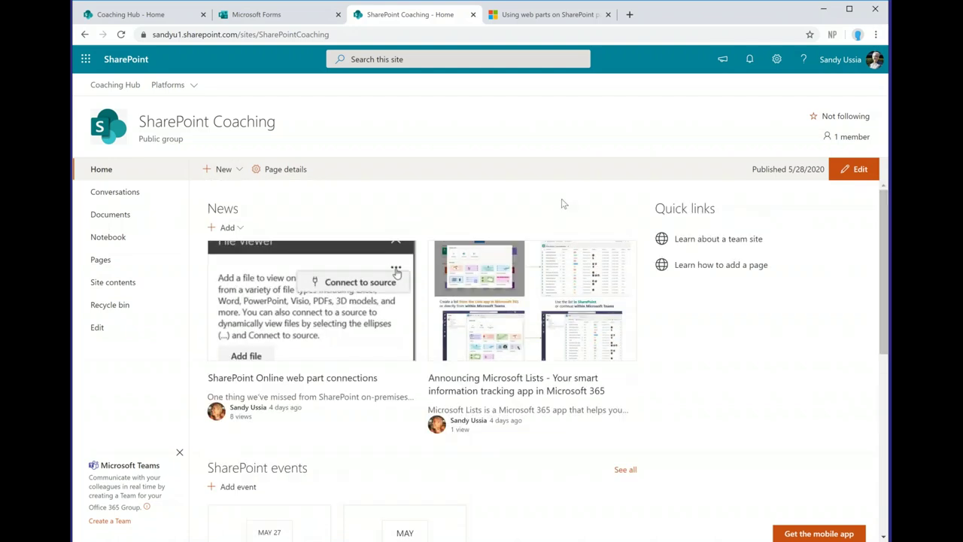
{"action": "left_click", "coordinate": [854, 172]}
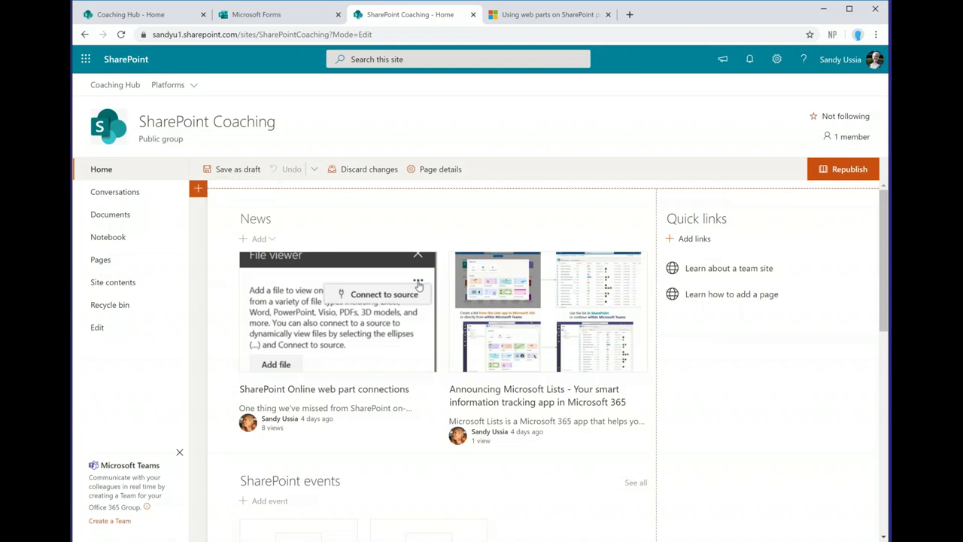
Step: Insert a One column section above News and place an empty Text web part in it
{"action": "left_click", "coordinate": [196, 188]}
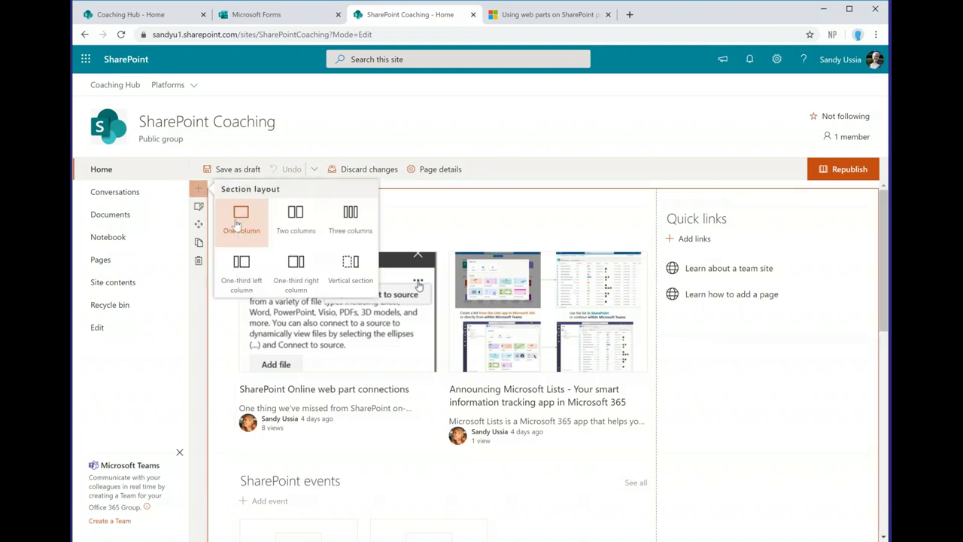
{"action": "left_click", "coordinate": [238, 226]}
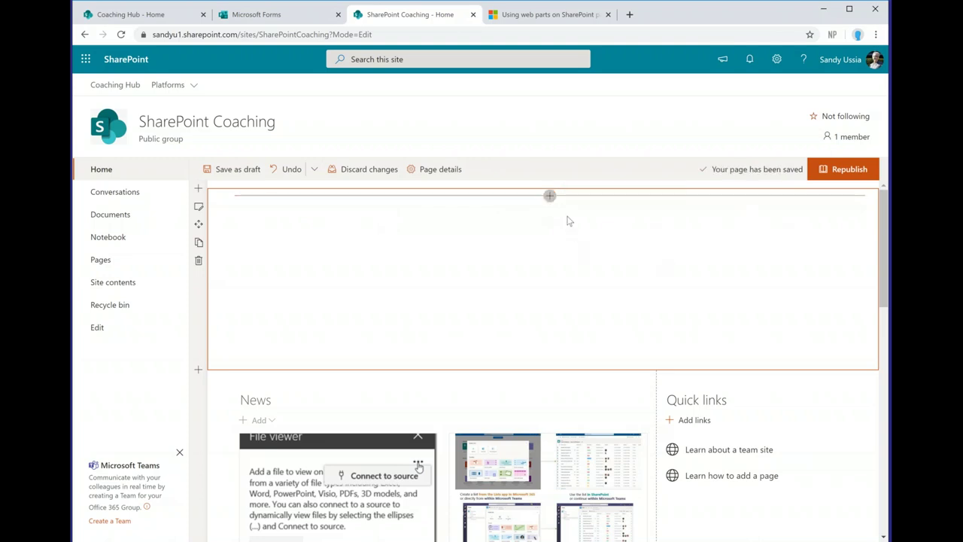
{"action": "left_click", "coordinate": [550, 198]}
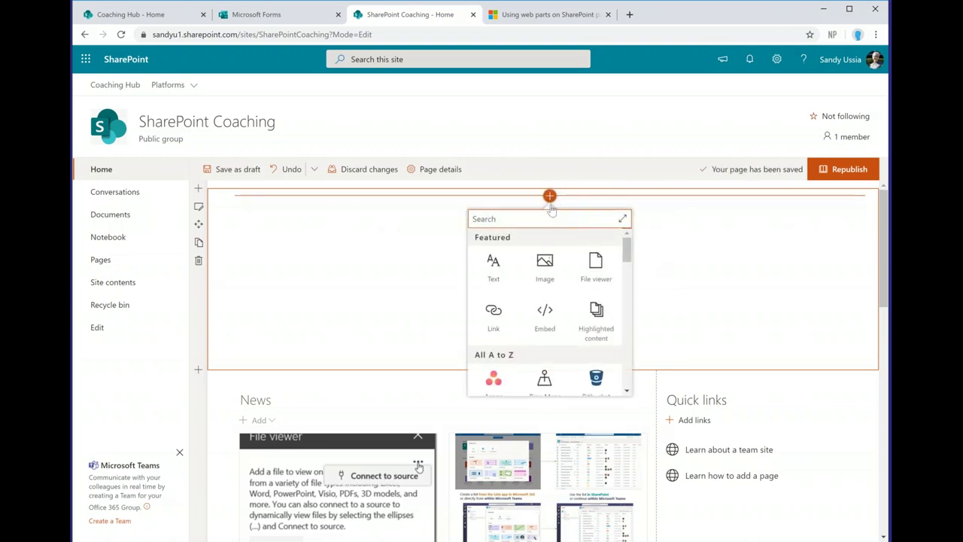
{"action": "left_click", "coordinate": [494, 279]}
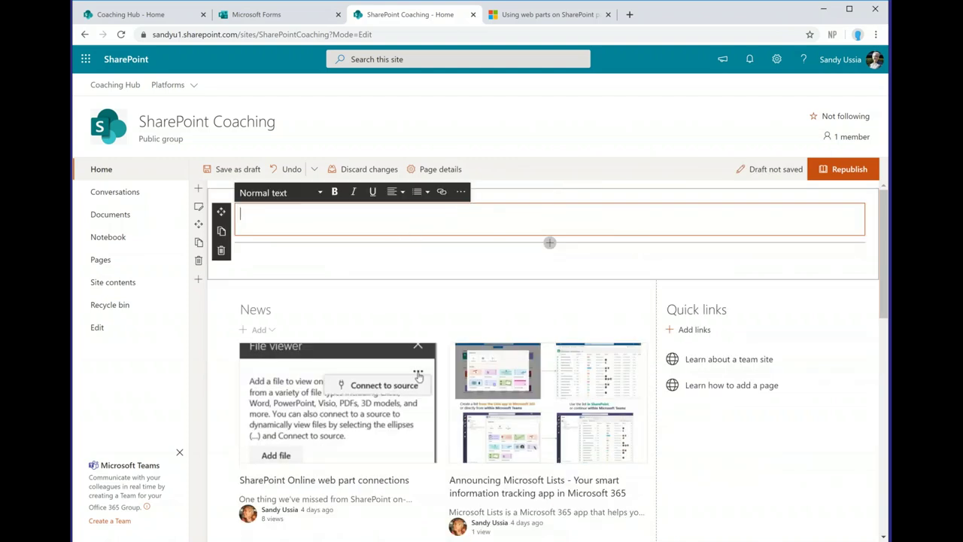
{"action": "left_click", "coordinate": [461, 193]}
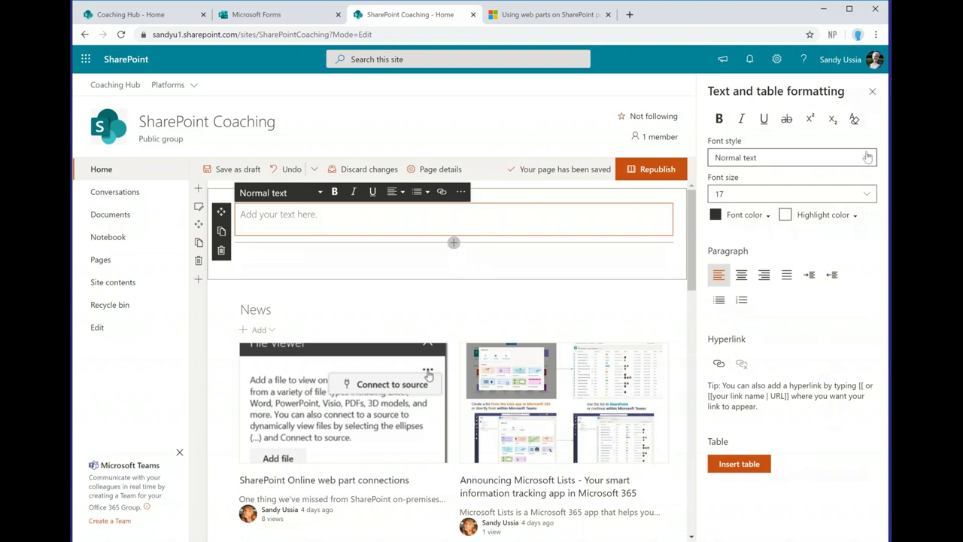
{"action": "left_click", "coordinate": [873, 92]}
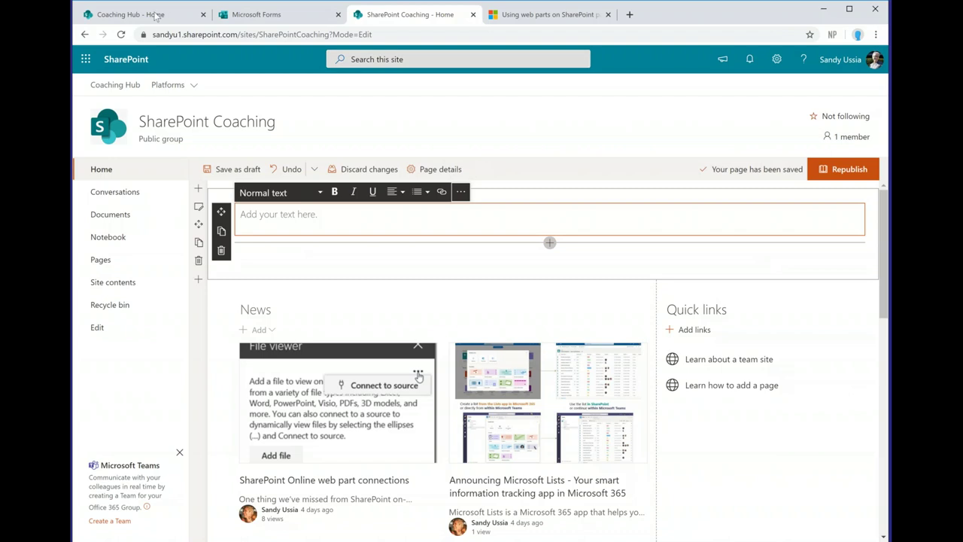
Step: Scroll the Coaching Hub home page to the bit.ly/WebPartDocs and bit.ly/WebPartsBlog resource links
{"action": "left_click", "coordinate": [156, 15]}
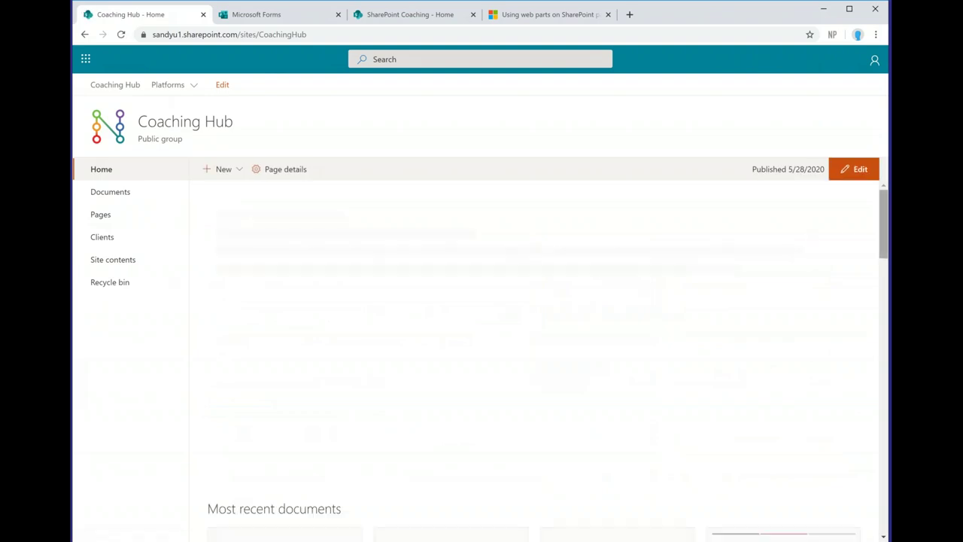
{"action": "left_click_drag", "start_coordinate": [884, 209], "coordinate": [880, 487]}
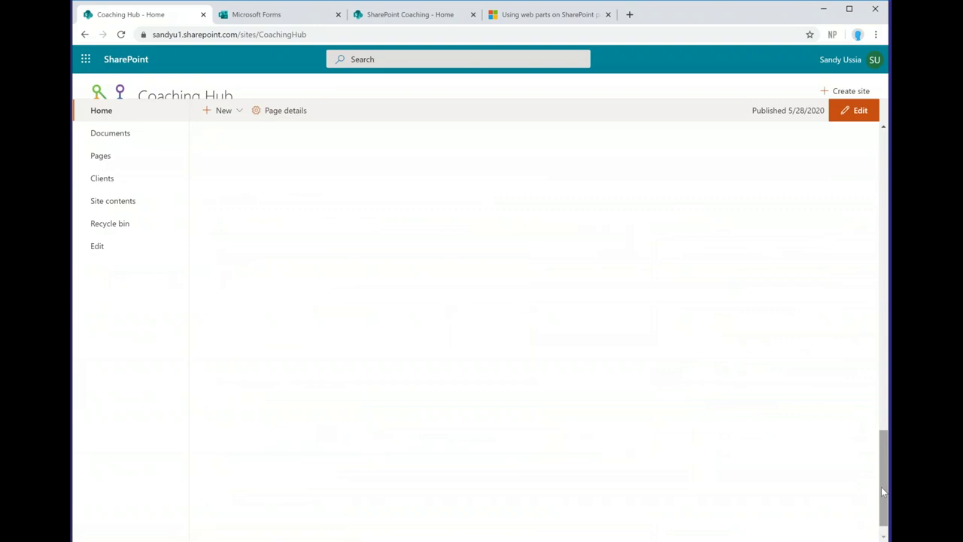
{"action": "left_click_drag", "start_coordinate": [885, 467], "coordinate": [887, 526]}
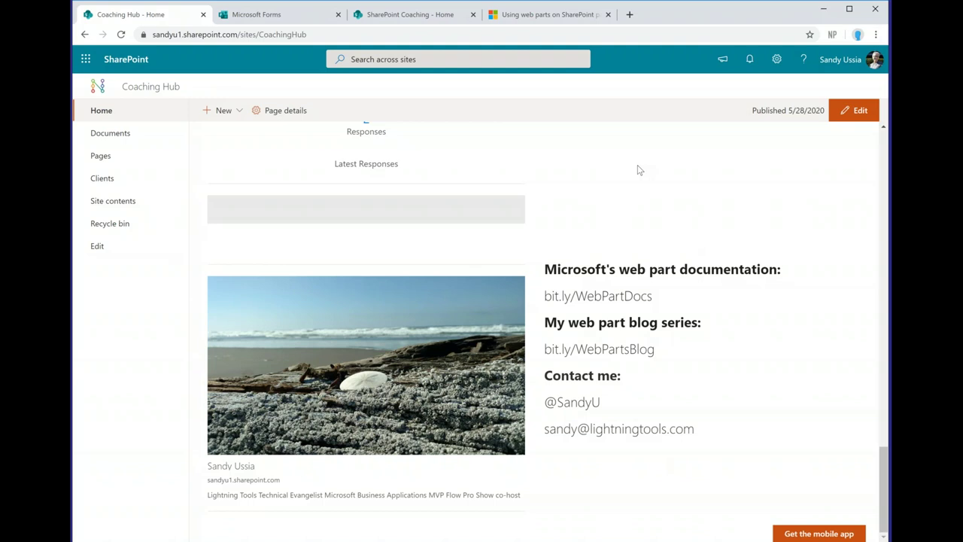
Step: From the Using web parts article, open "Add content to your page using the Embed web part"
{"action": "left_click", "coordinate": [553, 21]}
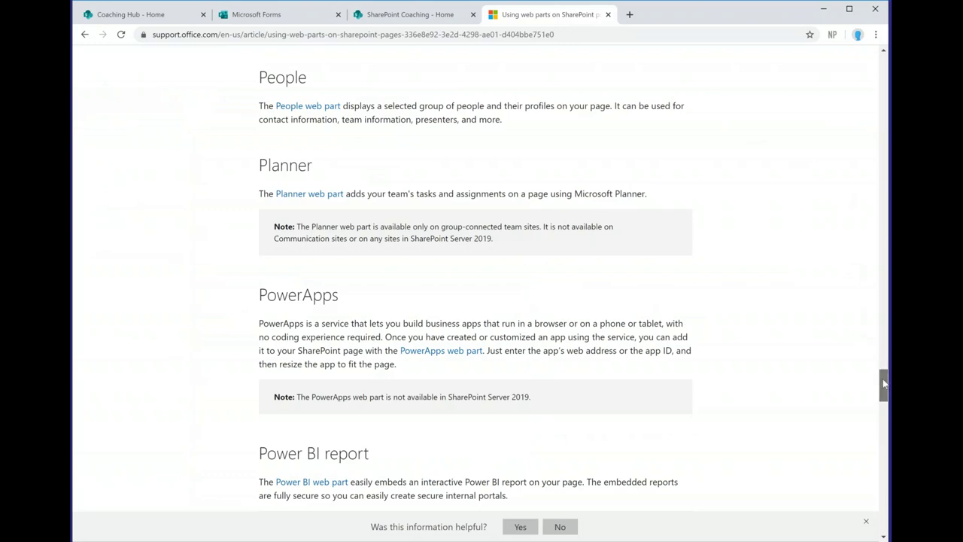
{"action": "left_click_drag", "start_coordinate": [884, 387], "coordinate": [878, 235]}
{"action": "left_click", "coordinate": [307, 225]}
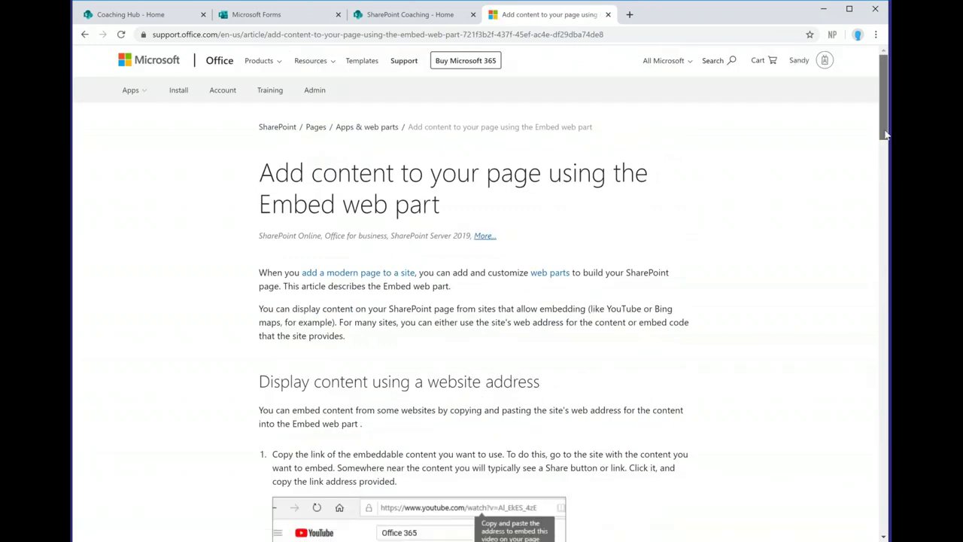
{"action": "mouse_move", "coordinate": [885, 134]}
{"action": "left_mouse_down"}
{"action": "mouse_move", "coordinate": [889, 498]}
{"action": "mouse_move", "coordinate": [881, 120]}
{"action": "mouse_move", "coordinate": [884, 171]}
{"action": "mouse_move", "coordinate": [880, 136]}
{"action": "left_mouse_up"}
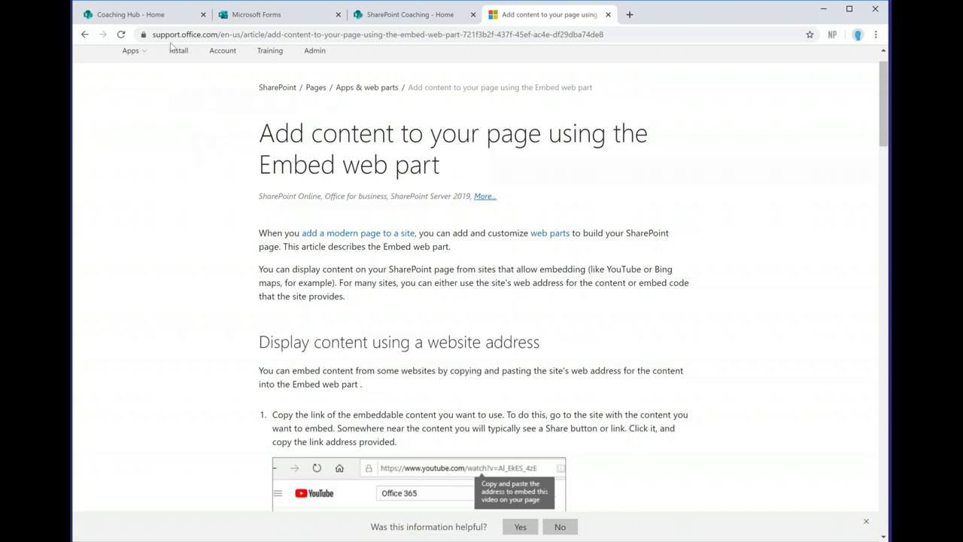
Step: Scroll back down the Coaching Hub home page past the group cards and event countdown to the bio image and resource links
{"action": "left_click", "coordinate": [162, 21]}
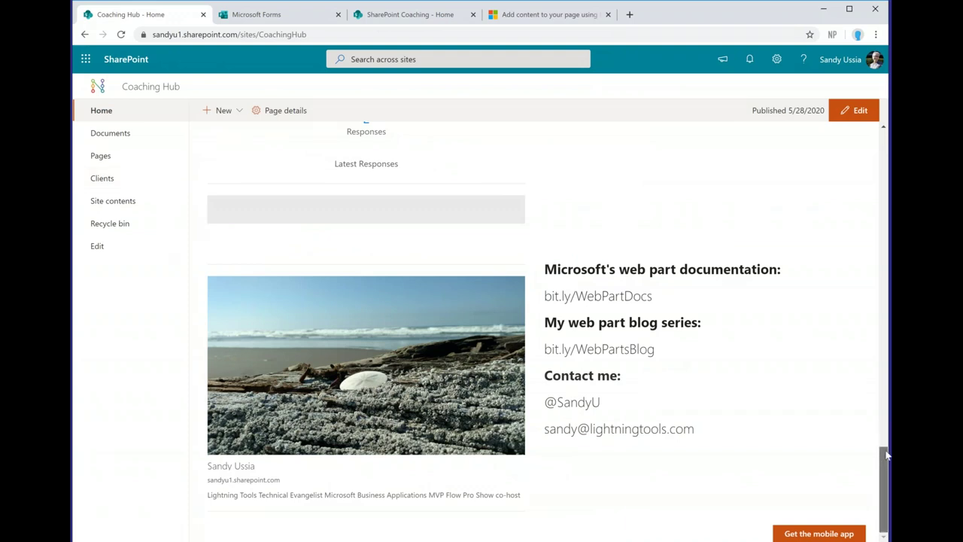
{"action": "left_click_drag", "start_coordinate": [886, 455], "coordinate": [884, 238]}
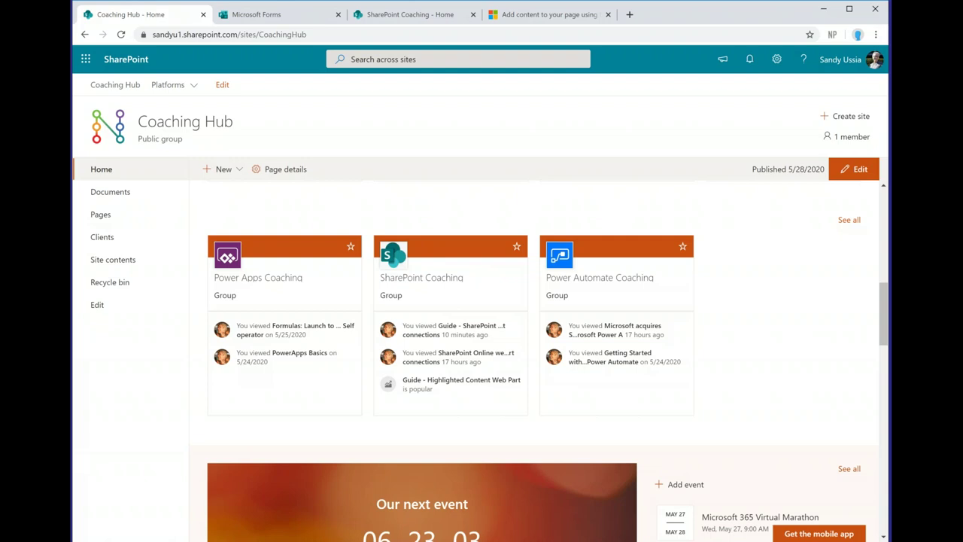
{"action": "scroll", "coordinate": [882, 301], "scroll_direction": "down", "scroll_amount": 1}
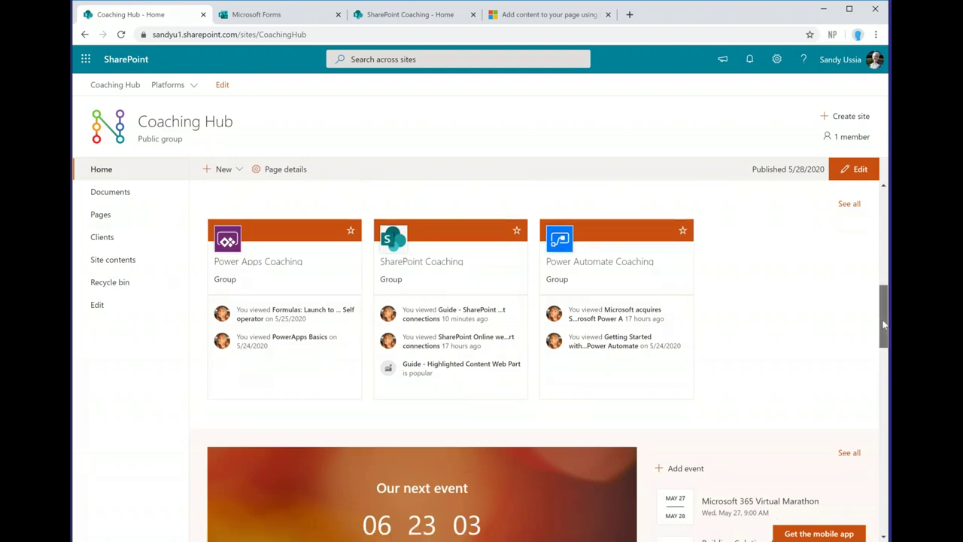
{"action": "scroll", "coordinate": [885, 431], "scroll_direction": "down", "scroll_amount": 10}
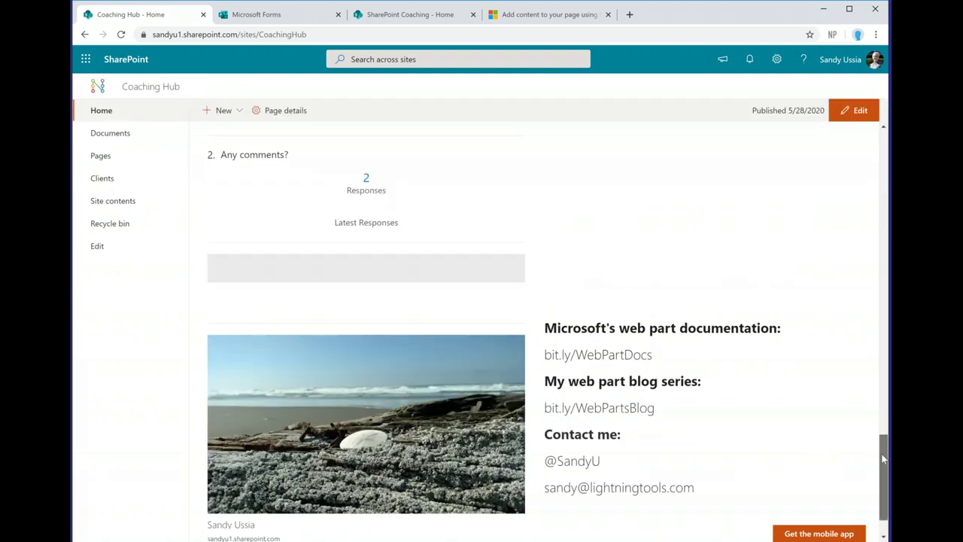
{"action": "left_click_drag", "start_coordinate": [883, 457], "coordinate": [882, 464]}
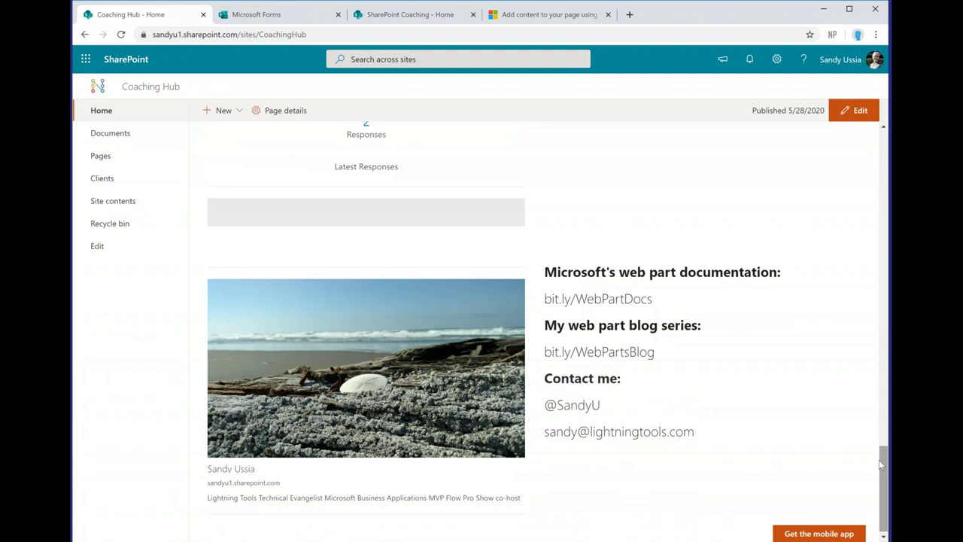